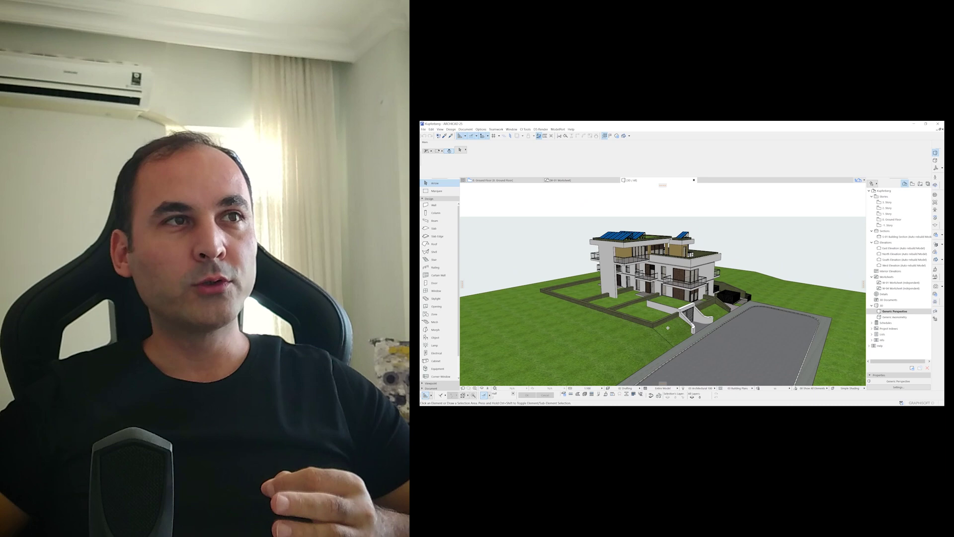
pyautogui.keyDown('shift'); pyautogui.moveTo(668, 328); pyautogui.dragTo(566, 315, button='middle'); pyautogui.keyUp('shift')
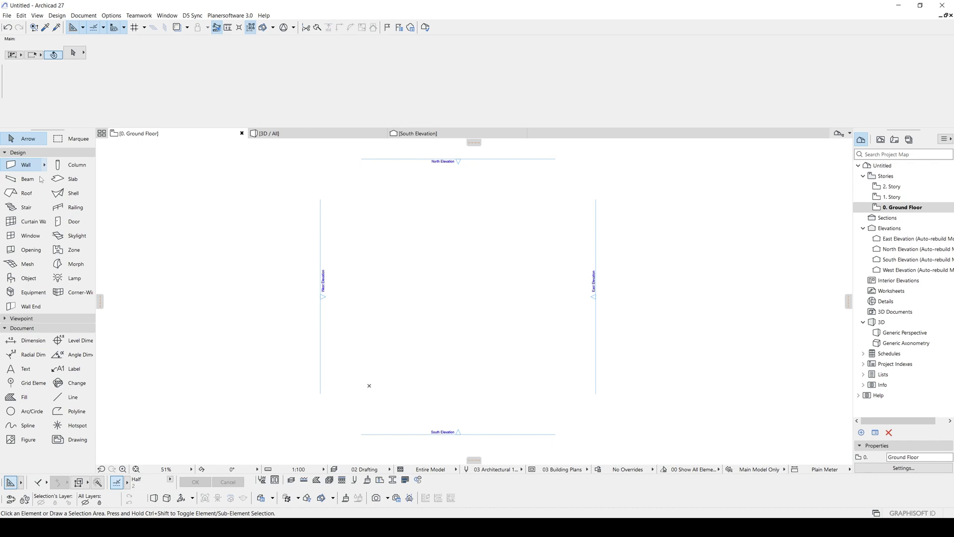
# Review the Wall tool's basic and composite structure options and the project's story height settings
pyautogui.click(26, 164)
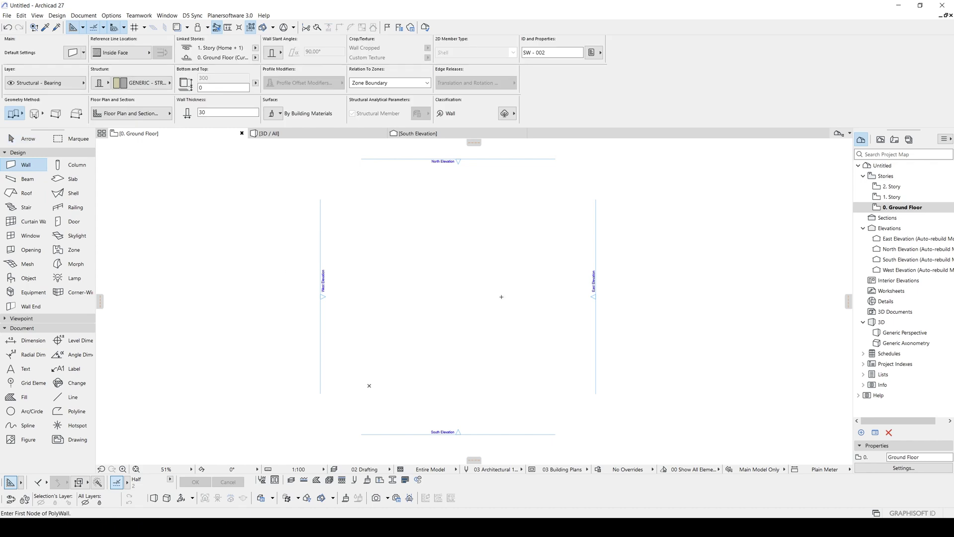
pyautogui.click(100, 85)
pyautogui.click(128, 82)
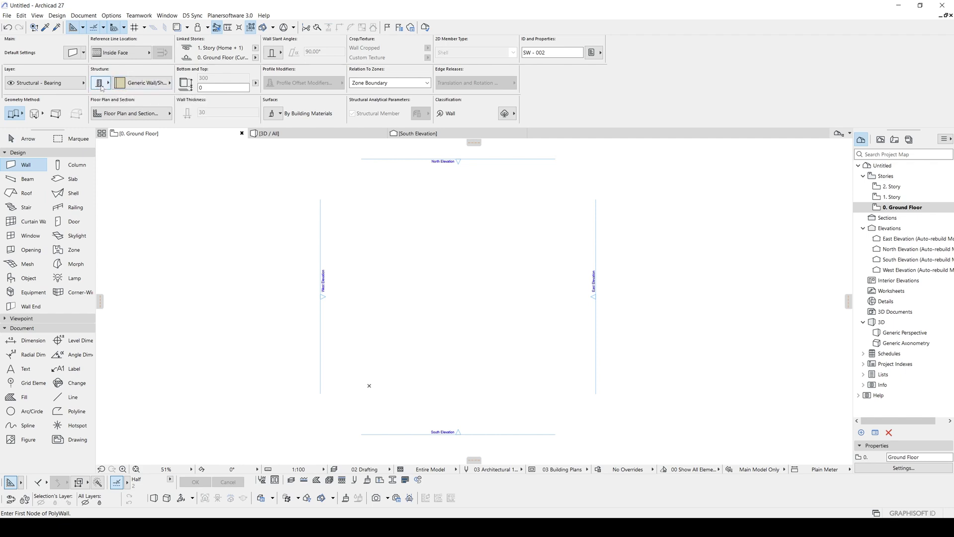
pyautogui.click(118, 81)
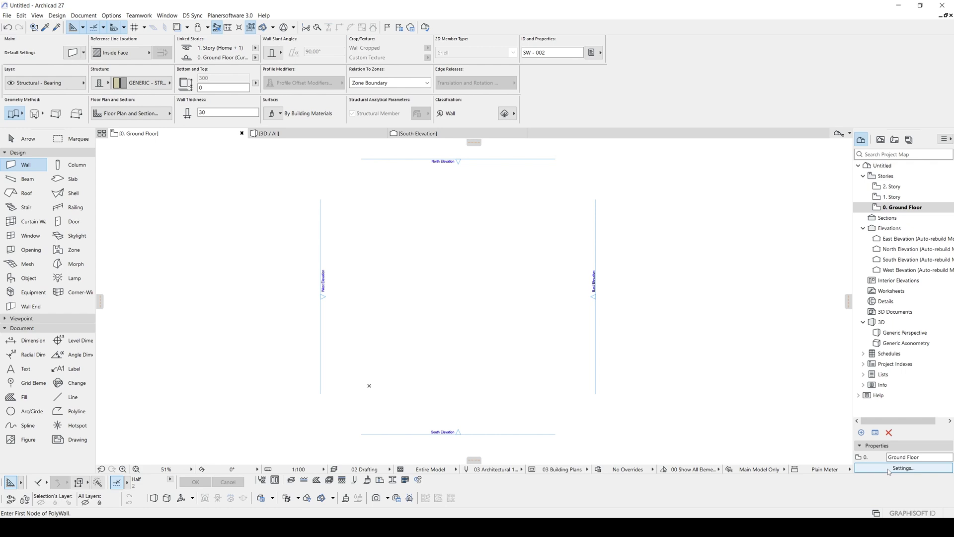
pyautogui.click(903, 468)
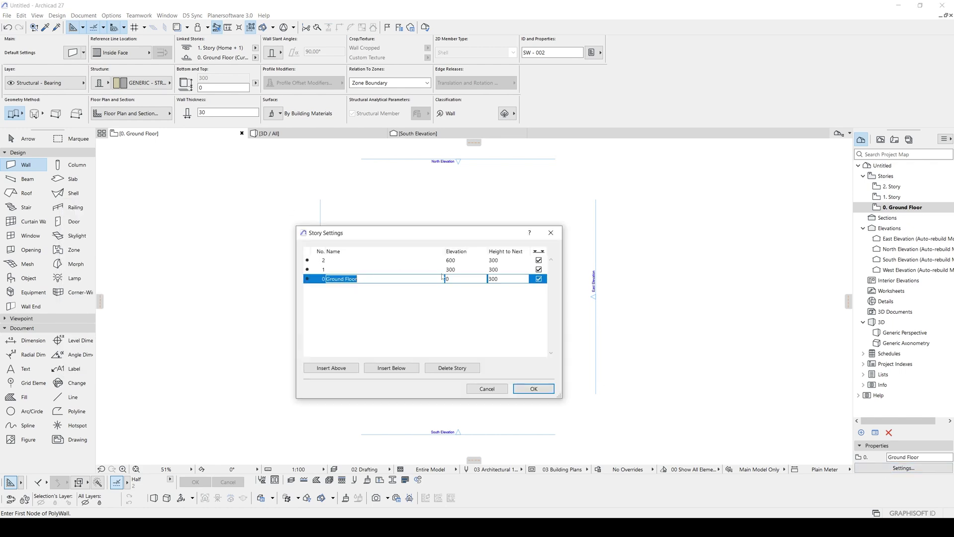
pyautogui.click(487, 390)
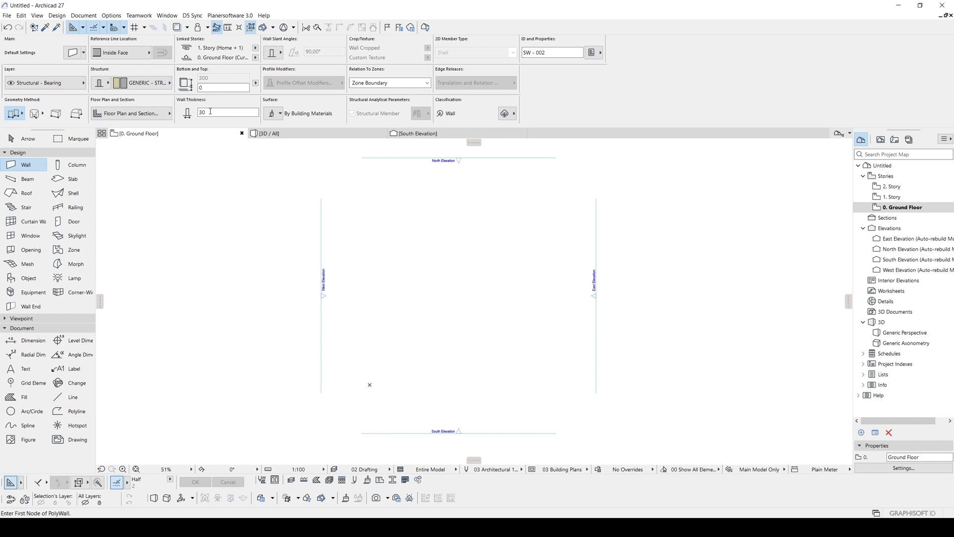
# Set the wall thickness to 40 and draw the upper horizontal wall segment 600 long towards the west
pyautogui.click(210, 111)
pyautogui.moveTo(382, 245)
pyautogui.mouseDown(button='middle')
pyautogui.moveTo(367, 262)
pyautogui.moveTo(378, 249)
pyautogui.mouseUp(button='middle')
pyautogui.scroll(2, 510, 261)
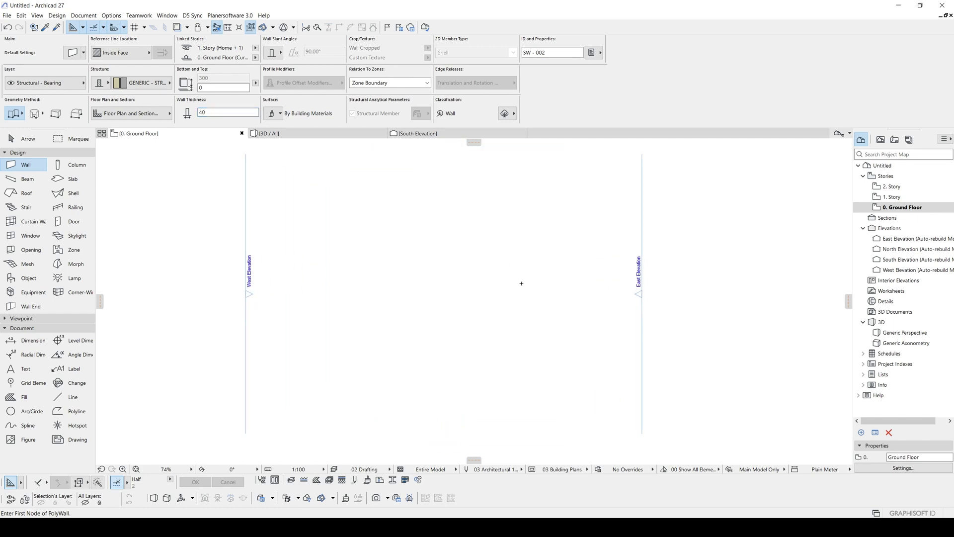
pyautogui.click(551, 345)
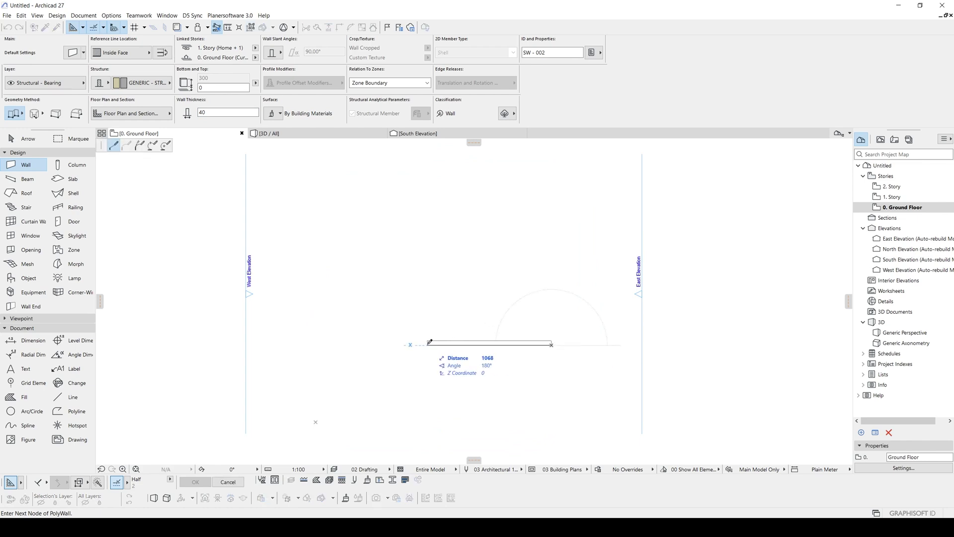
pyautogui.scroll(2, 430, 342)
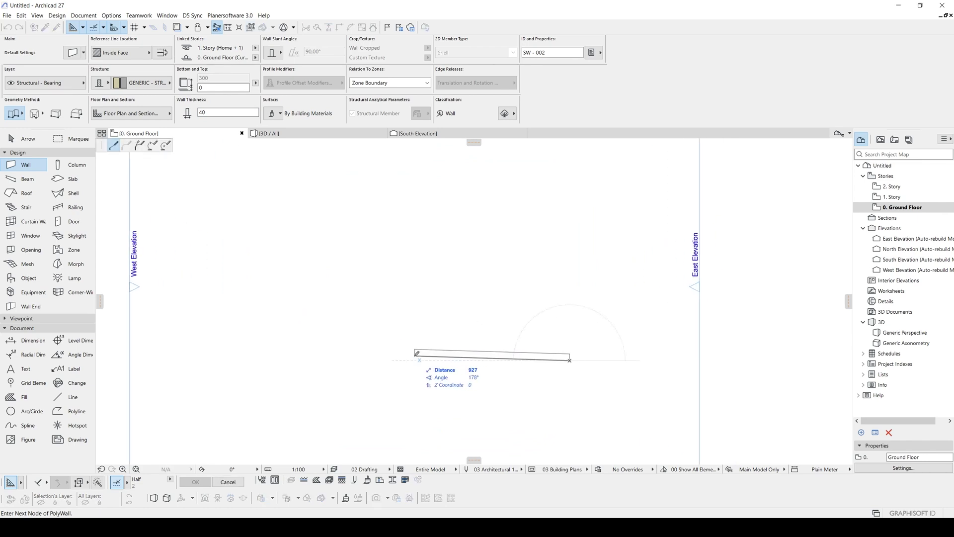
pyautogui.write('600')
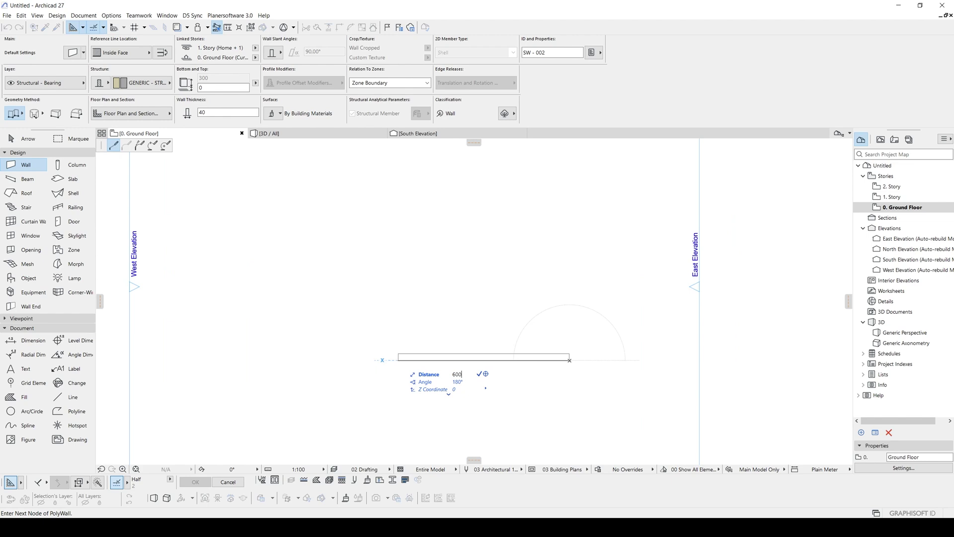
pyautogui.press('Return')
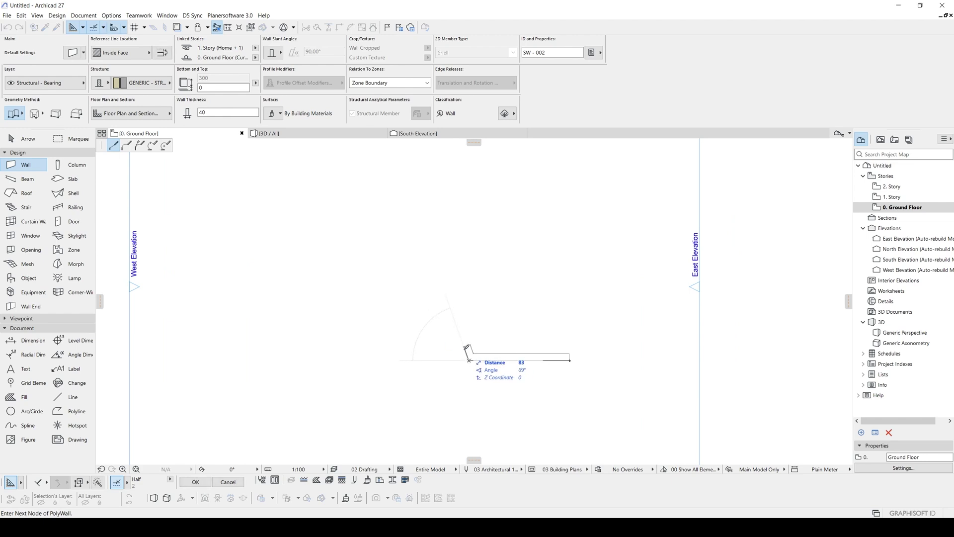
# Continue the wall chain 250 down and 600 back east to finish a U-shaped layout open on the east side
pyautogui.moveTo(467, 365); pyautogui.dragTo(449, 293, button='middle')
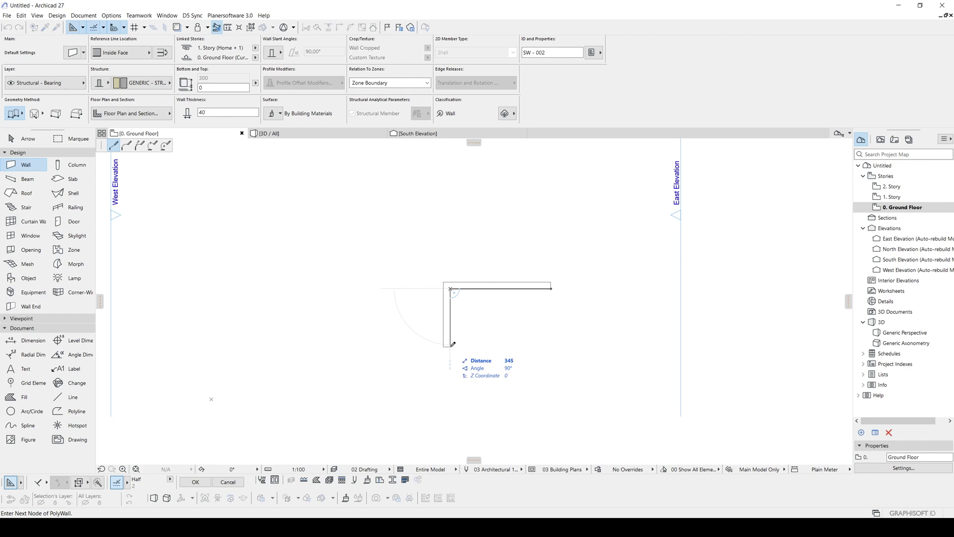
pyautogui.write('250')
pyautogui.press('Return')
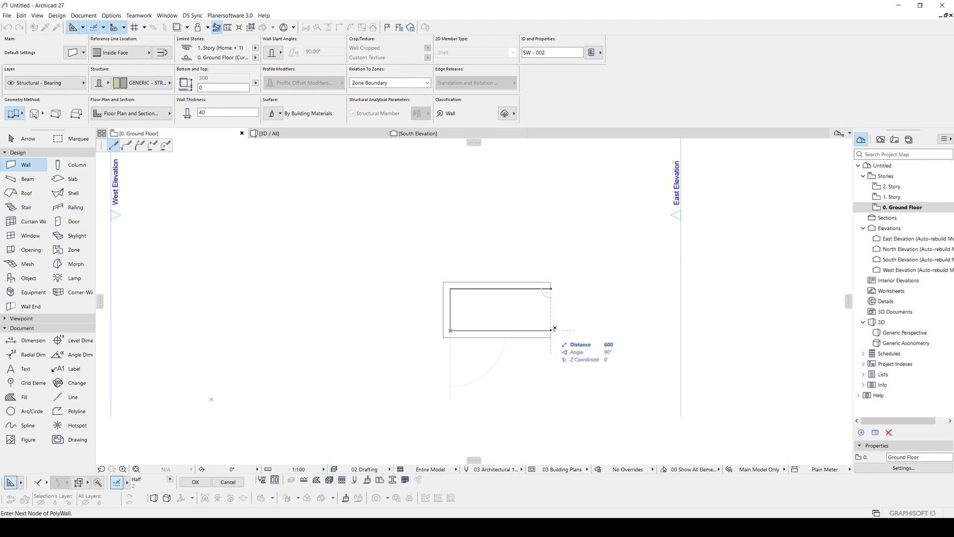
pyautogui.doubleClick(551, 331)
# Fillet the upper-left corner between the vertical wall and the upper horizontal wall with a radius of 250
pyautogui.scroll(3, 527, 318)
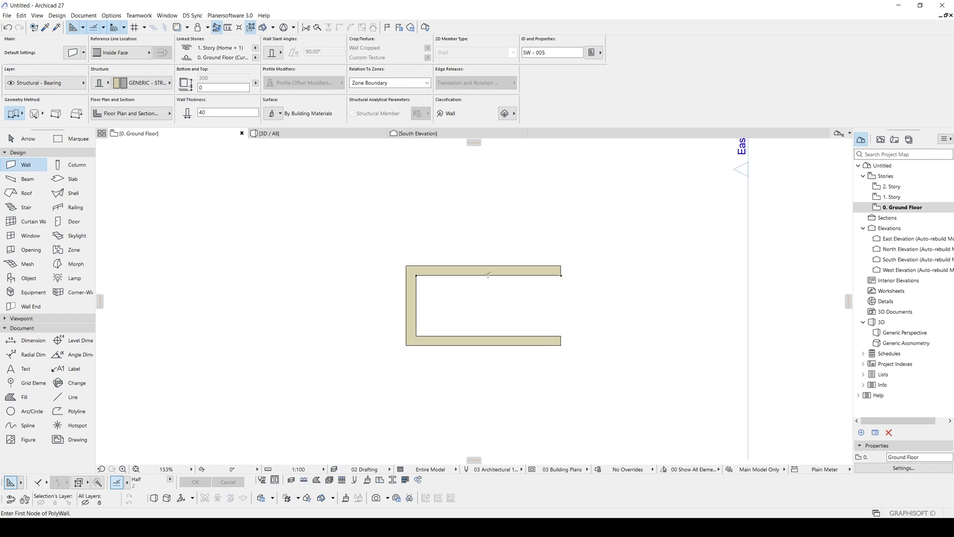
pyautogui.moveTo(556, 284); pyautogui.dragTo(533, 308, button='middle')
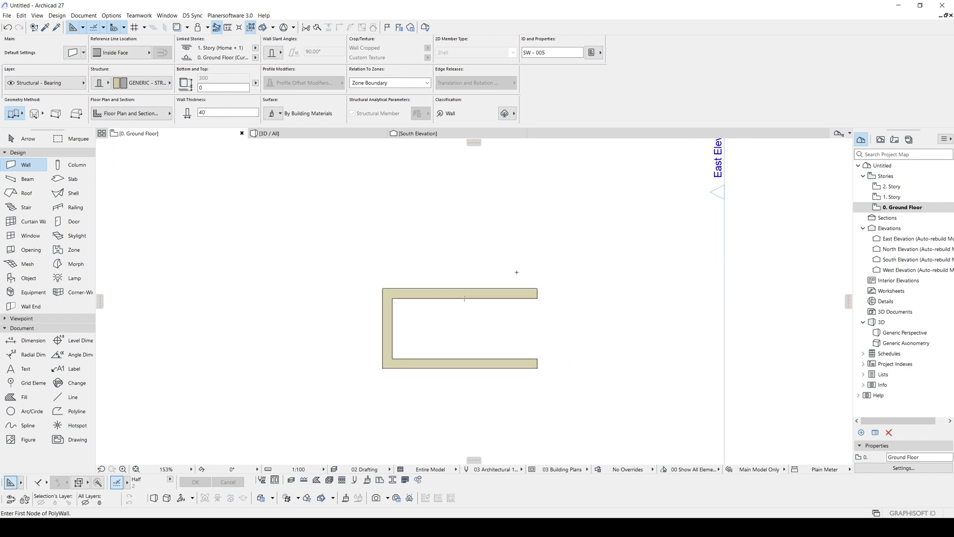
pyautogui.moveTo(454, 320); pyautogui.dragTo(468, 264, button='middle')
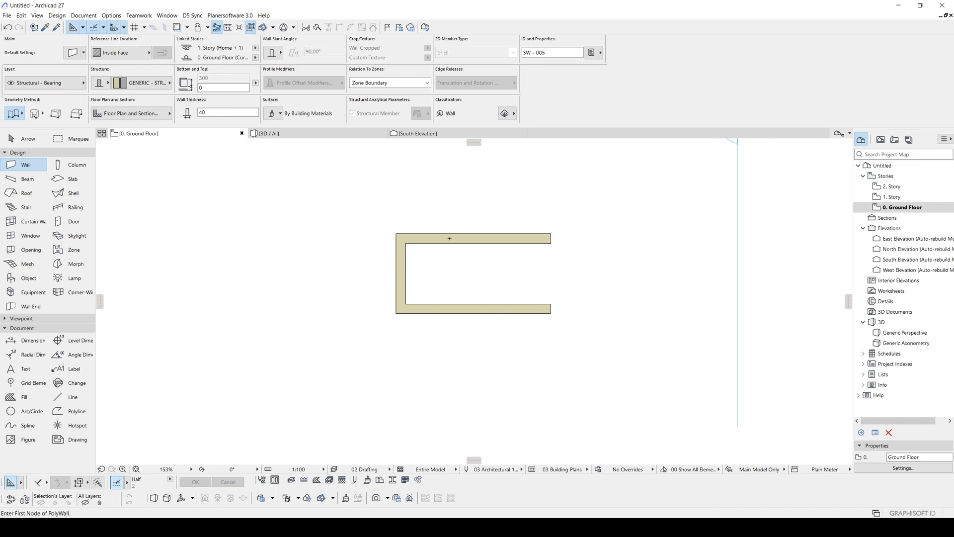
pyautogui.scroll(2, 500, 241)
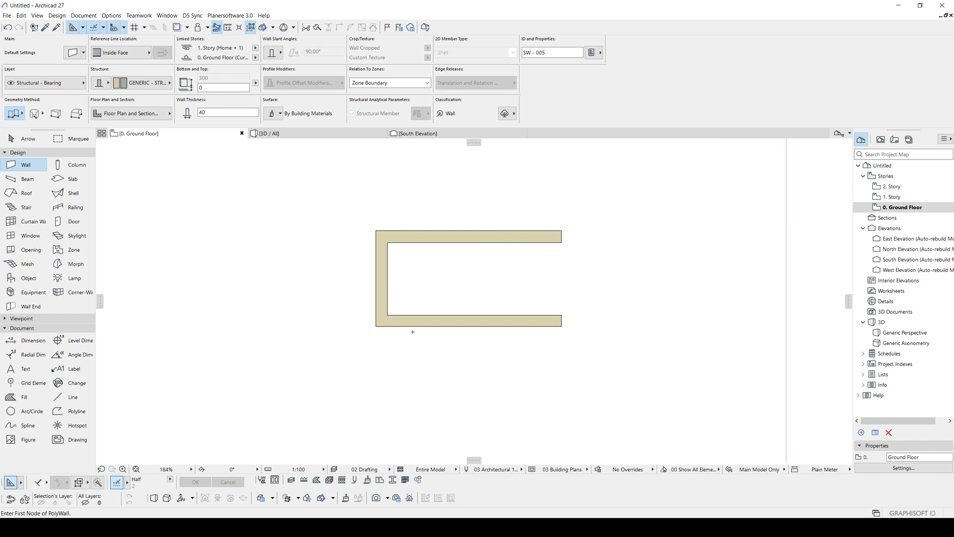
pyautogui.press('Escape')
pyautogui.click(385, 257)
pyautogui.keyDown('shift'); pyautogui.click(404, 237); pyautogui.keyUp('shift')
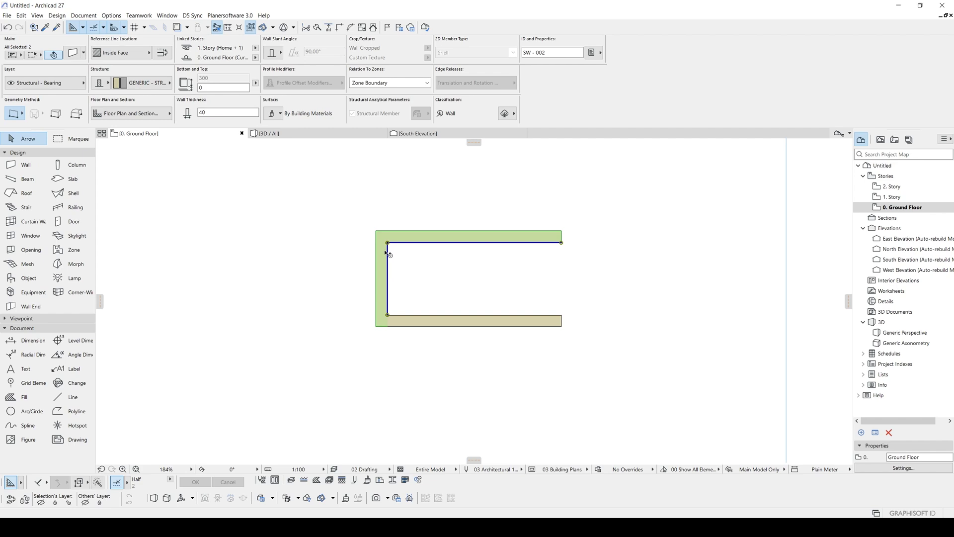
pyautogui.click(388, 243)
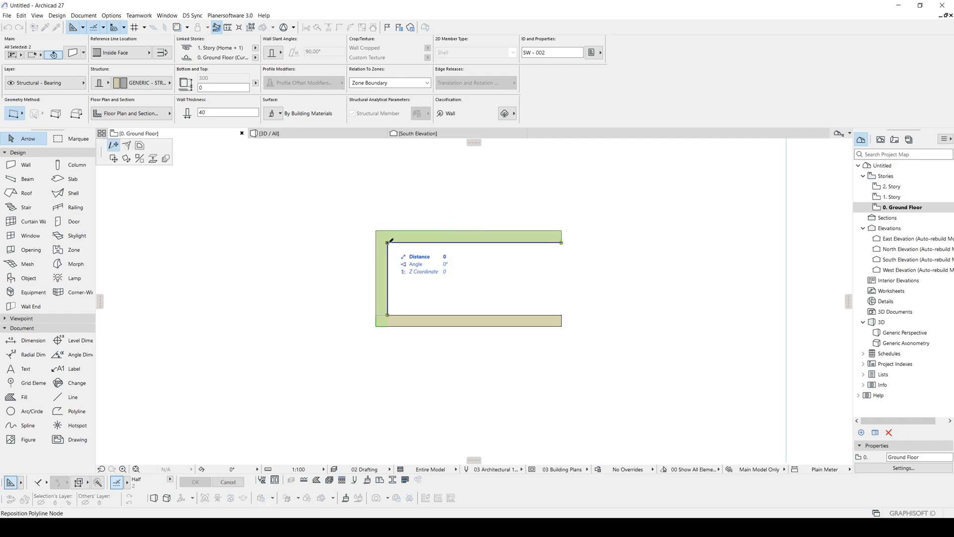
pyautogui.click(128, 145)
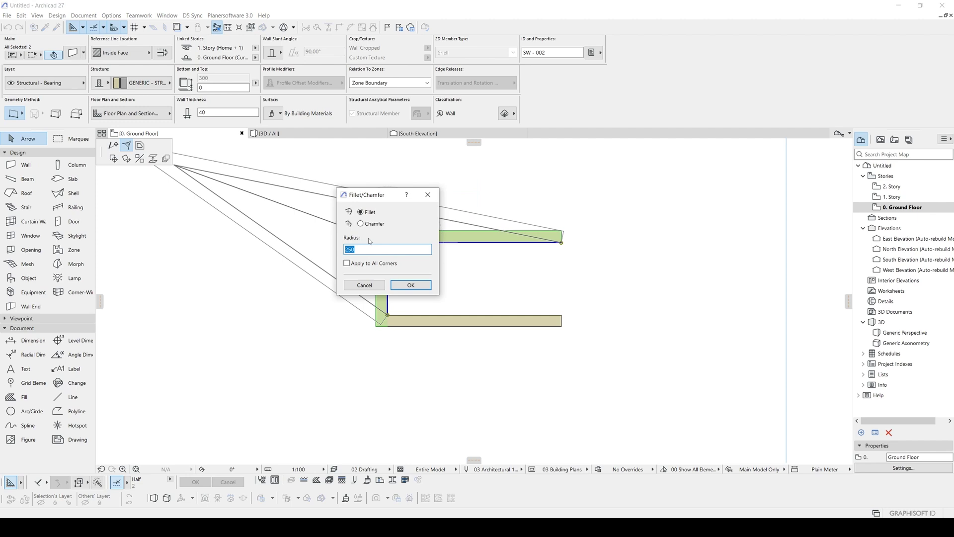
pyautogui.click(411, 285)
pyautogui.click(503, 280)
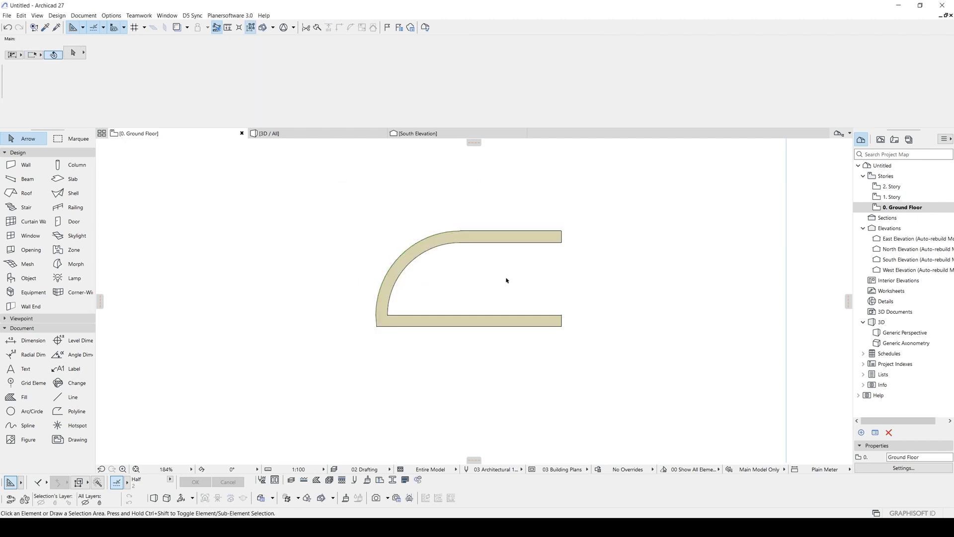
# Move the curved wall and the upper straight wall together 30 upwards
pyautogui.click(423, 243)
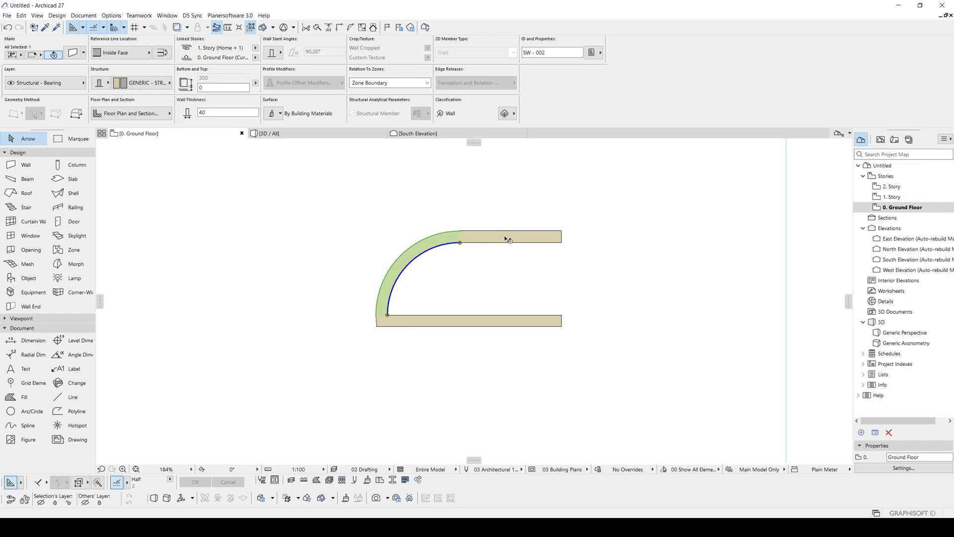
pyautogui.keyDown('shift'); pyautogui.click(496, 237); pyautogui.keyUp('shift')
pyautogui.hotkey('ctrl', 'd')
pyautogui.click(514, 287)
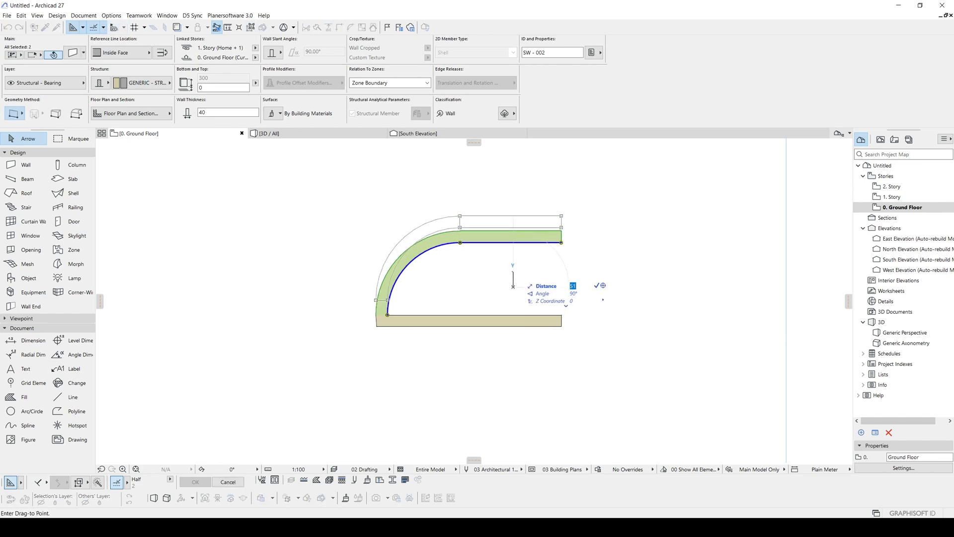
pyautogui.write('30')
pyautogui.press('Return')
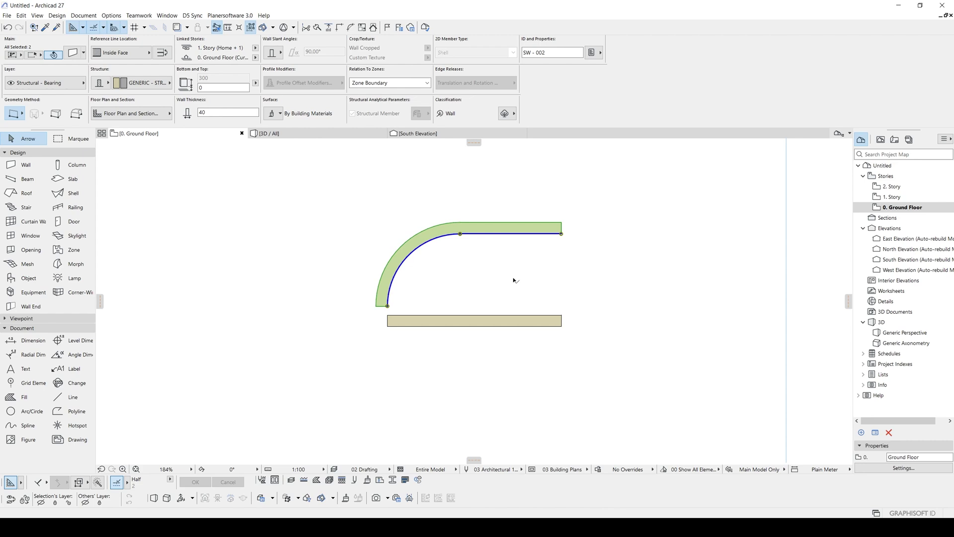
# Draw a 30-long vertical wall bridging the gap between the curved wall's lower end and the lower wall
pyautogui.press('Escape')
pyautogui.scroll(3, 418, 297)
pyautogui.keyDown('alt'); pyautogui.click(366, 312); pyautogui.keyUp('alt')
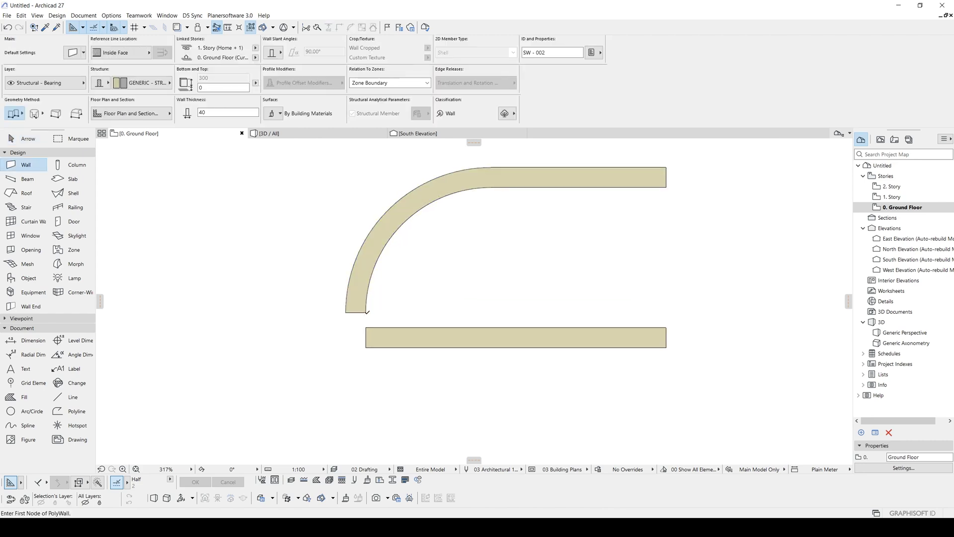
pyautogui.click(366, 313)
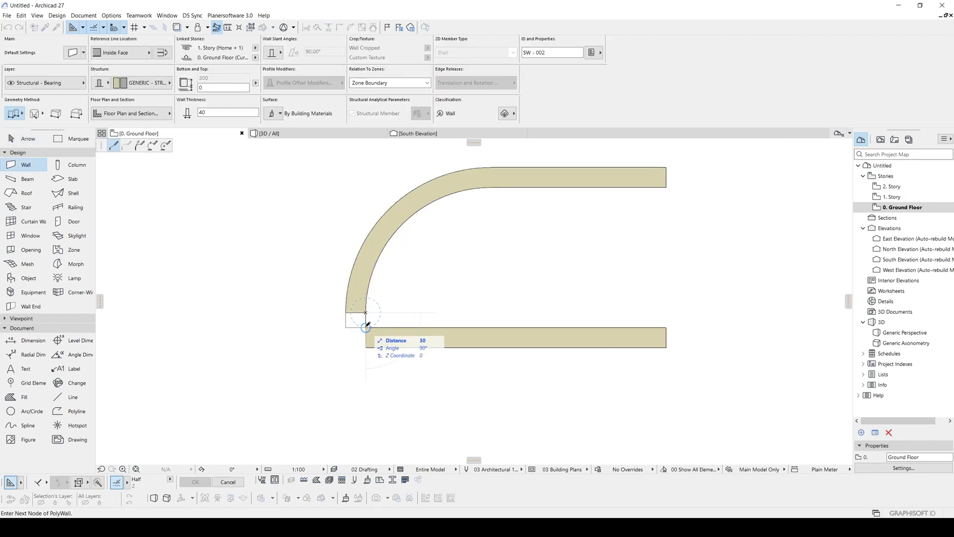
pyautogui.doubleClick(365, 328)
pyautogui.press('Escape')
# Move the short vertical, curved and upper straight walls together 10 upwards
pyautogui.click(366, 320)
pyautogui.keyDown('shift'); pyautogui.click(366, 300); pyautogui.keyUp('shift')
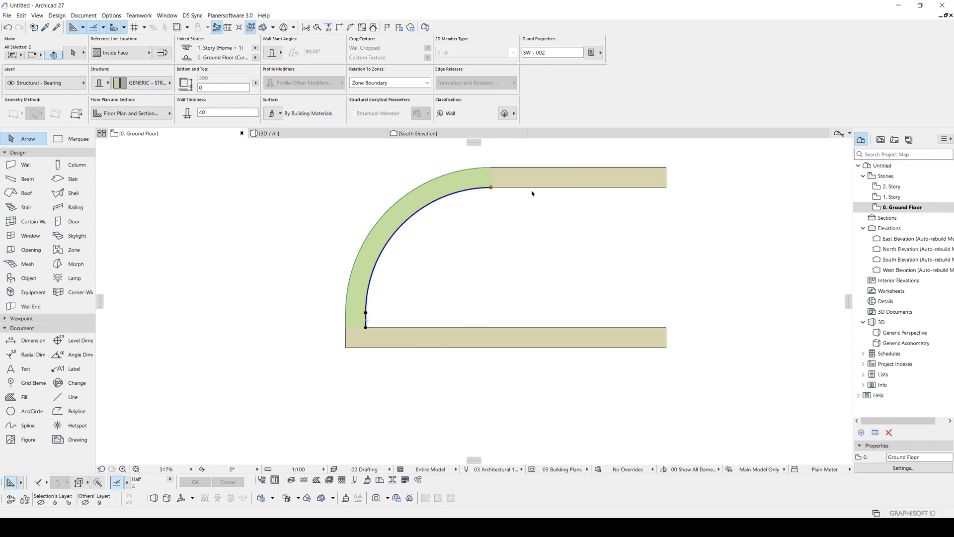
pyautogui.keyDown('shift'); pyautogui.click(533, 184); pyautogui.keyUp('shift')
pyautogui.hotkey('ctrl', 'd')
pyautogui.click(482, 277)
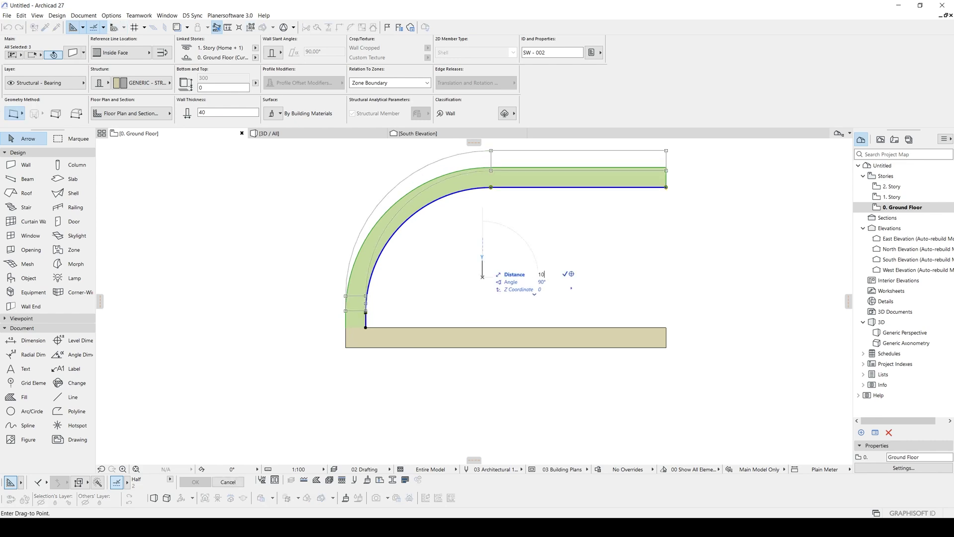
pyautogui.press('Return')
# Intersect the lower straight wall with the short vertical wall to rejoin their corner
pyautogui.click(373, 336)
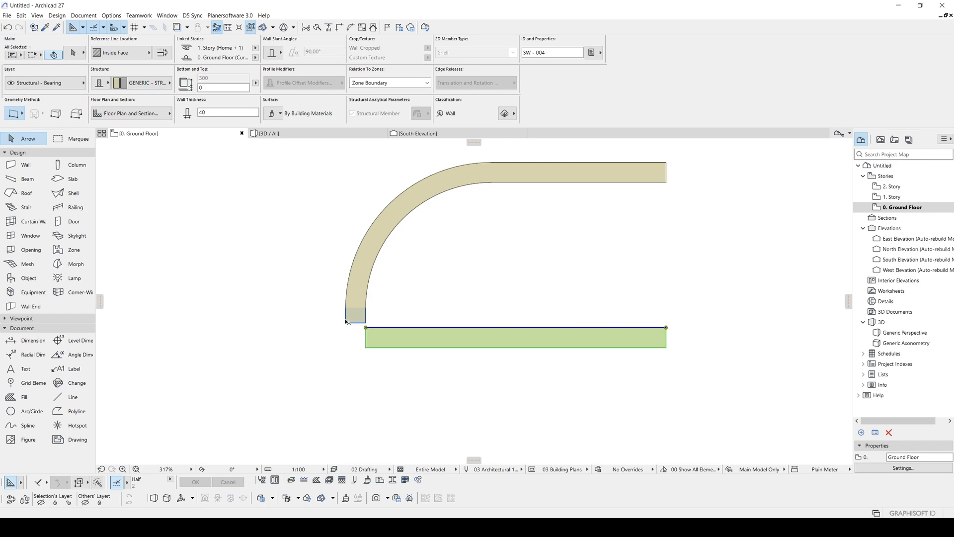
pyautogui.hotkey('ctrl', 'i')
pyautogui.scroll(-4, 381, 311)
pyautogui.press('Escape')
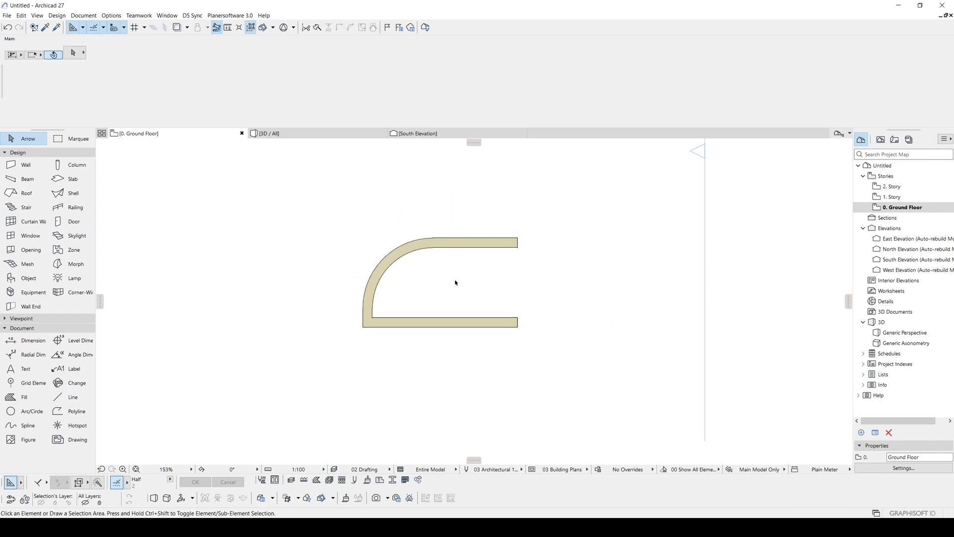
# Draw a line with the polyline method across the open east end, between the inner corners of the upper and lower walls
pyautogui.moveTo(502, 247); pyautogui.dragTo(516, 276, button='middle')
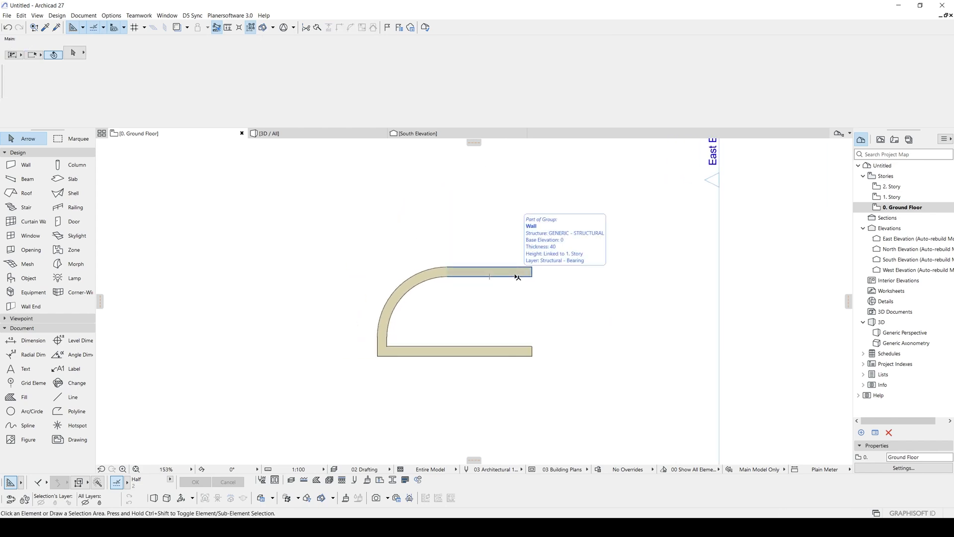
pyautogui.click(73, 179)
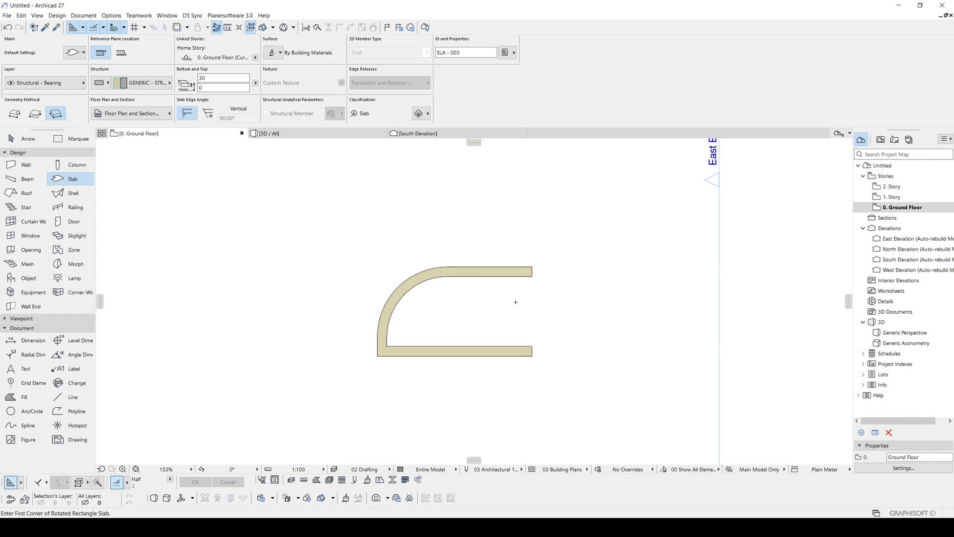
pyautogui.press('l')
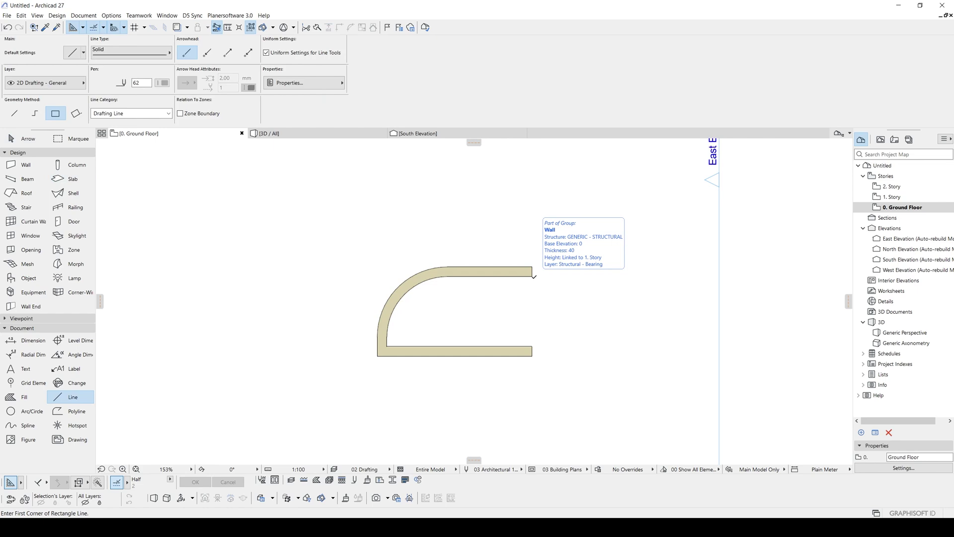
pyautogui.click(532, 276)
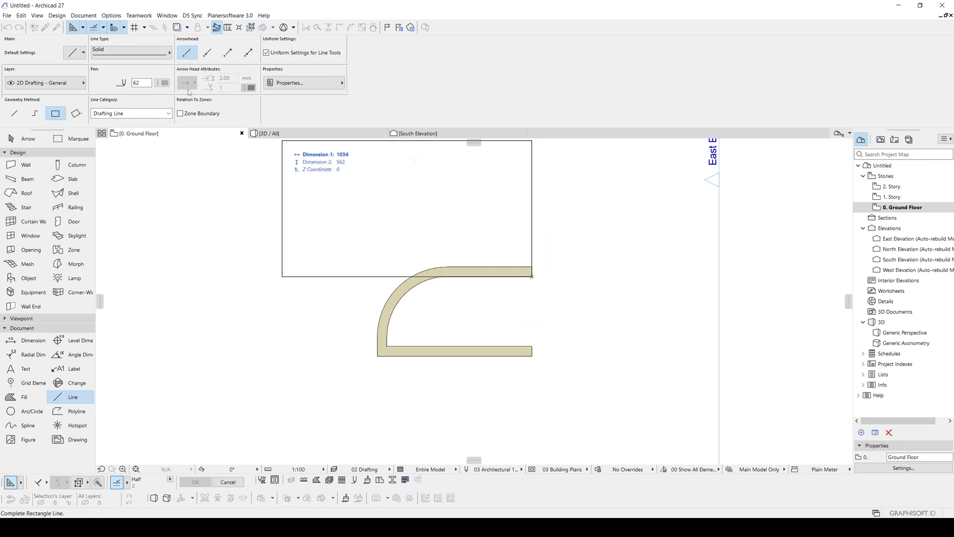
pyautogui.click(35, 113)
pyautogui.doubleClick(533, 343)
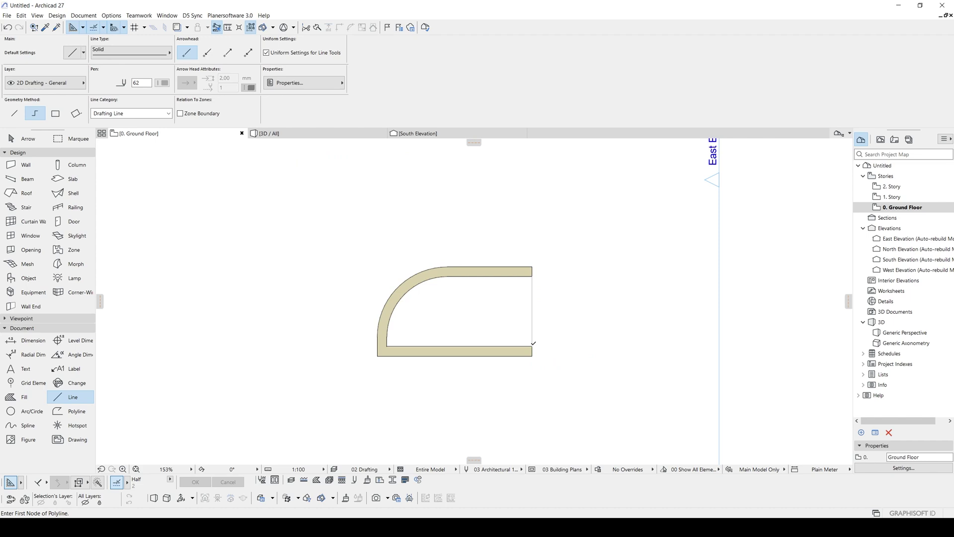
# Create a 30-thick slab filling the area enclosed by the walls' inner faces and the line across the east end
pyautogui.click(72, 179)
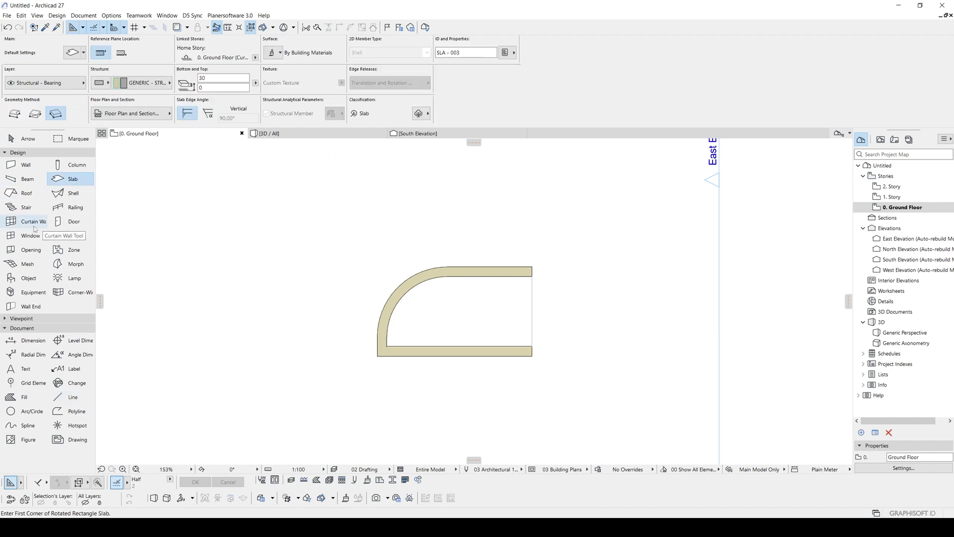
pyautogui.scroll(2, 467, 321)
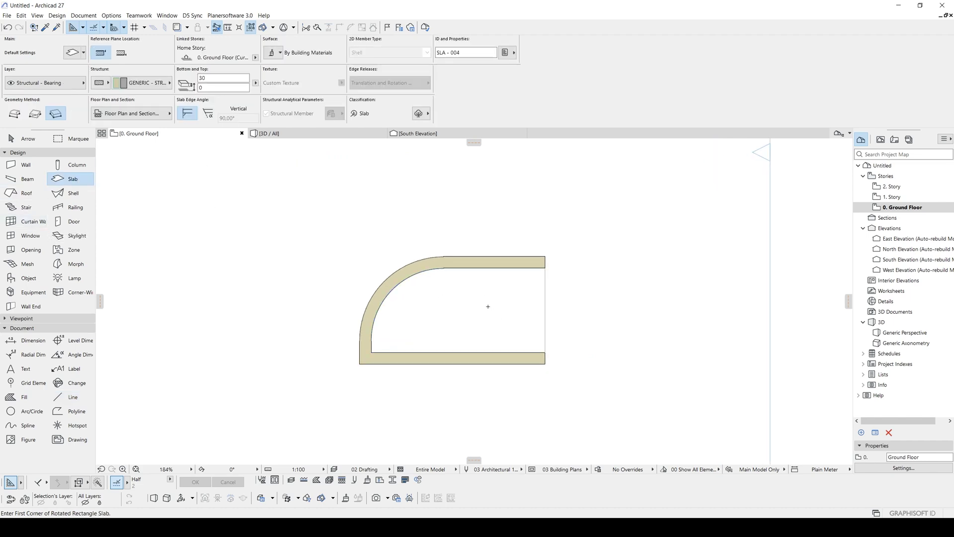
pyautogui.press('Escape')
pyautogui.scroll(5, 455, 271)
pyautogui.scroll(-4, 458, 274)
pyautogui.click(341, 270)
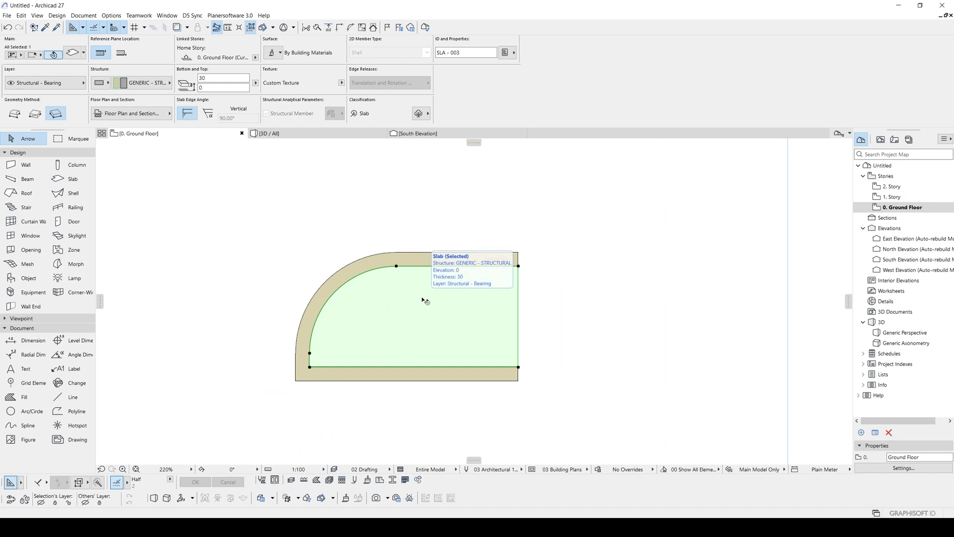
# In the 3D view, stretch the bottoms of the two straight walls and the curved wall down to the slab's underside
pyautogui.press('F3')
pyautogui.scroll(-2, 451, 296)
pyautogui.keyDown('shift'); pyautogui.moveTo(451, 296); pyautogui.dragTo(460, 275, button='middle'); pyautogui.keyUp('shift')
pyautogui.press('Escape')
pyautogui.click(522, 307)
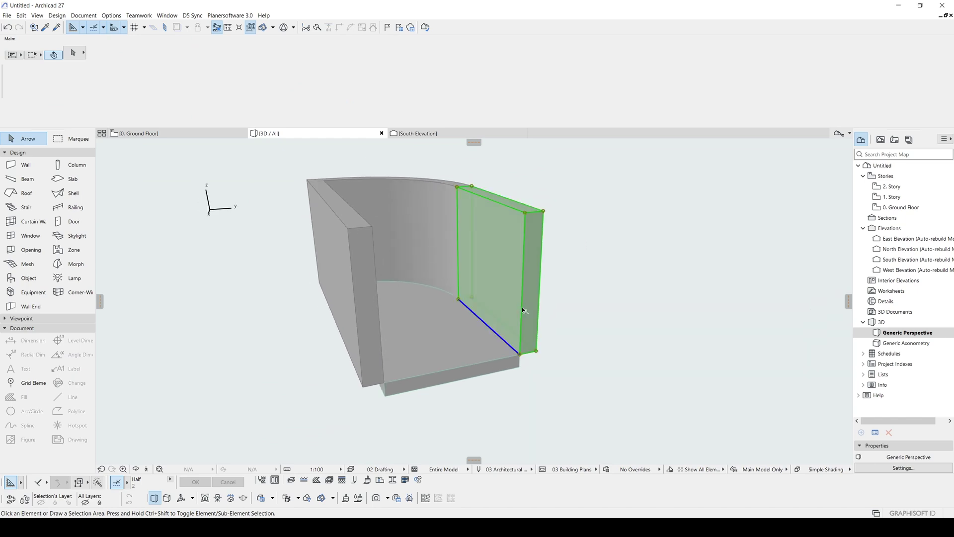
pyautogui.keyDown('shift'); pyautogui.click(422, 268); pyautogui.keyUp('shift')
pyautogui.keyDown('shift'); pyautogui.click(370, 229); pyautogui.keyUp('shift')
pyautogui.scroll(2, 465, 328)
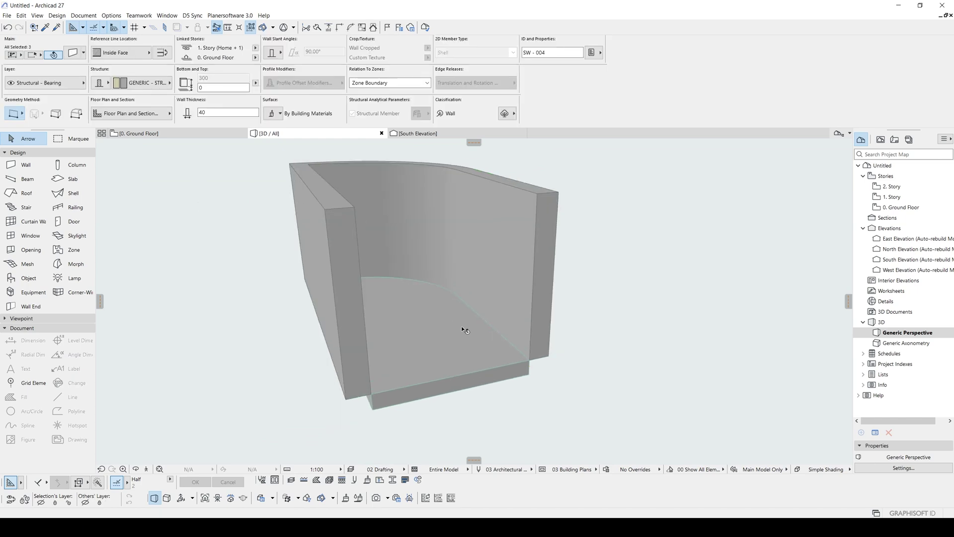
pyautogui.click(553, 357)
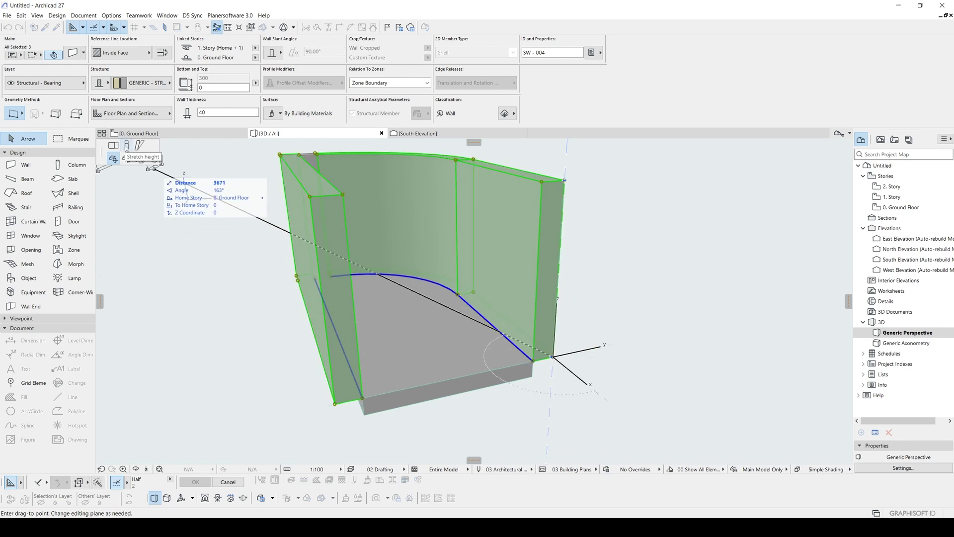
pyautogui.click(126, 147)
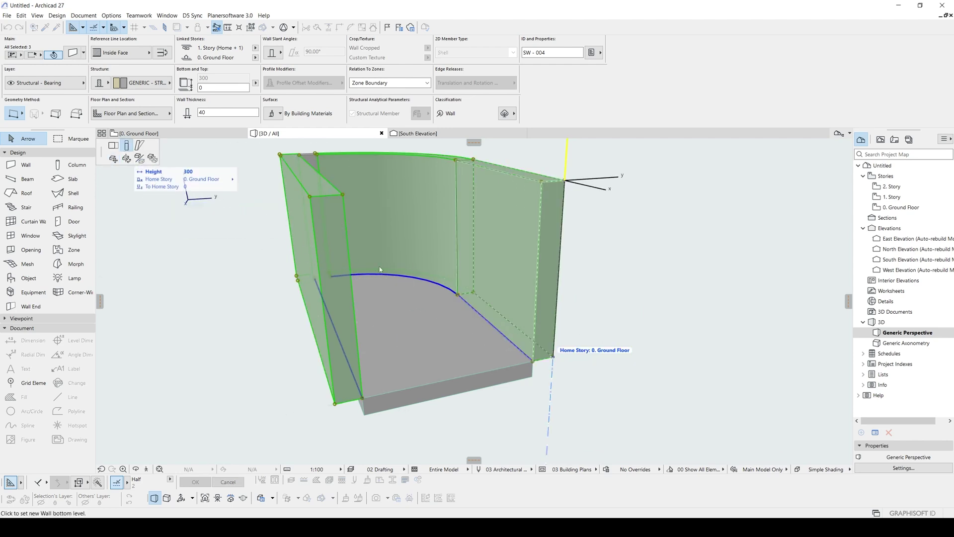
pyautogui.click(533, 376)
pyautogui.click(611, 355)
# Stretch the bottom of the remaining short west wall down to -30, level with the other walls
pyautogui.keyDown('shift'); pyautogui.moveTo(347, 263); pyautogui.dragTo(326, 335, button='middle'); pyautogui.keyUp('shift')
pyautogui.click(259, 339)
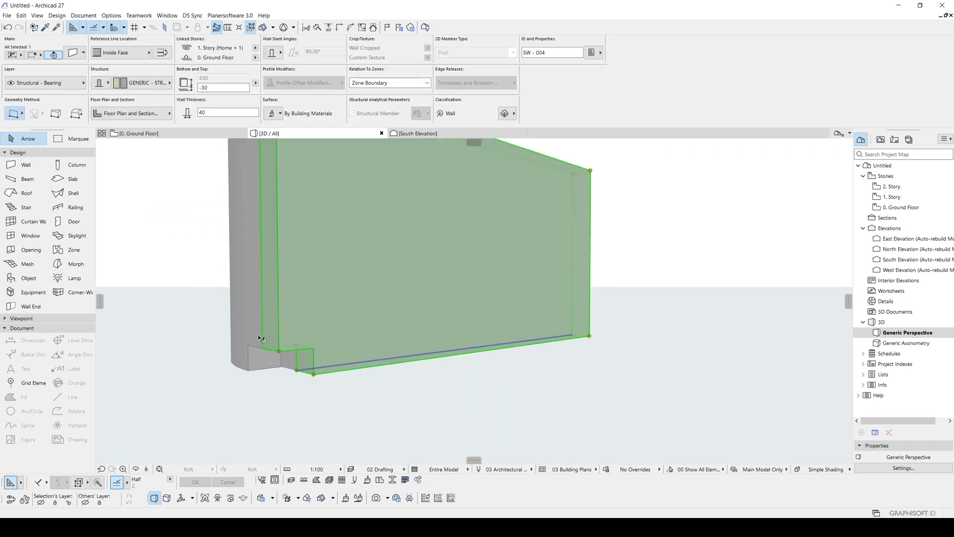
pyautogui.click(263, 346)
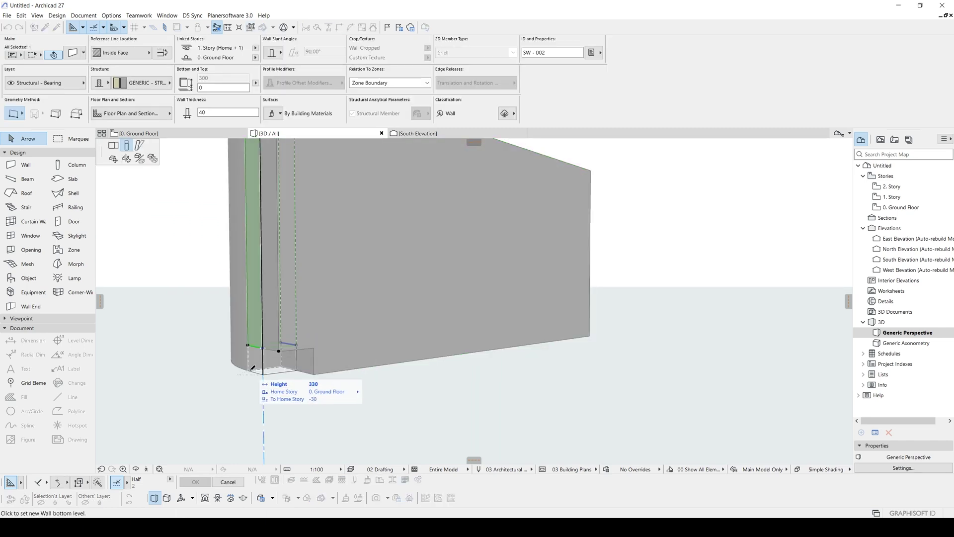
pyautogui.press('Escape')
# Copy the floor slab vertically so its top corner meets the top edge of the walls, forming the roof
pyautogui.keyDown('shift'); pyautogui.moveTo(260, 349); pyautogui.dragTo(499, 364, button='middle'); pyautogui.keyUp('shift')
pyautogui.click(499, 364)
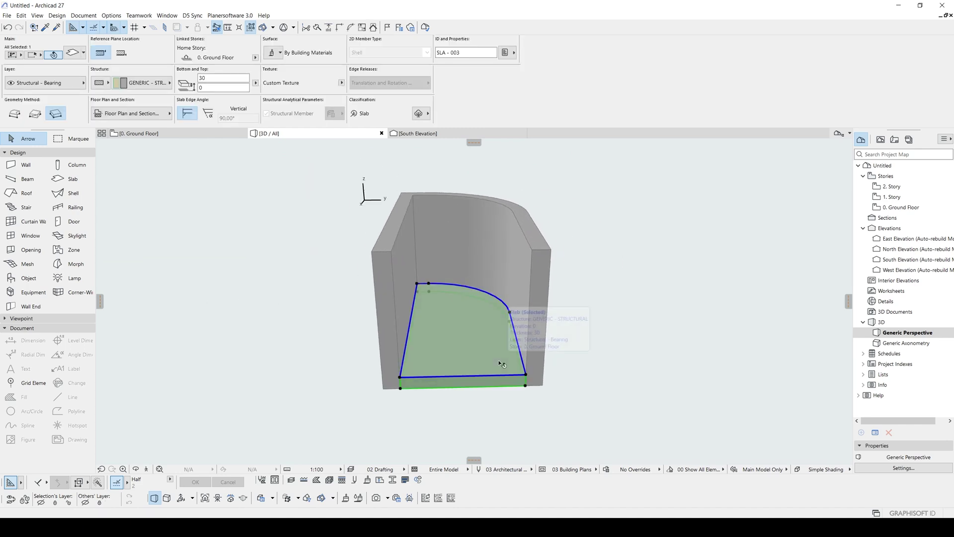
pyautogui.hotkey('ctrl', 'shift', 'd')
pyautogui.click(526, 374)
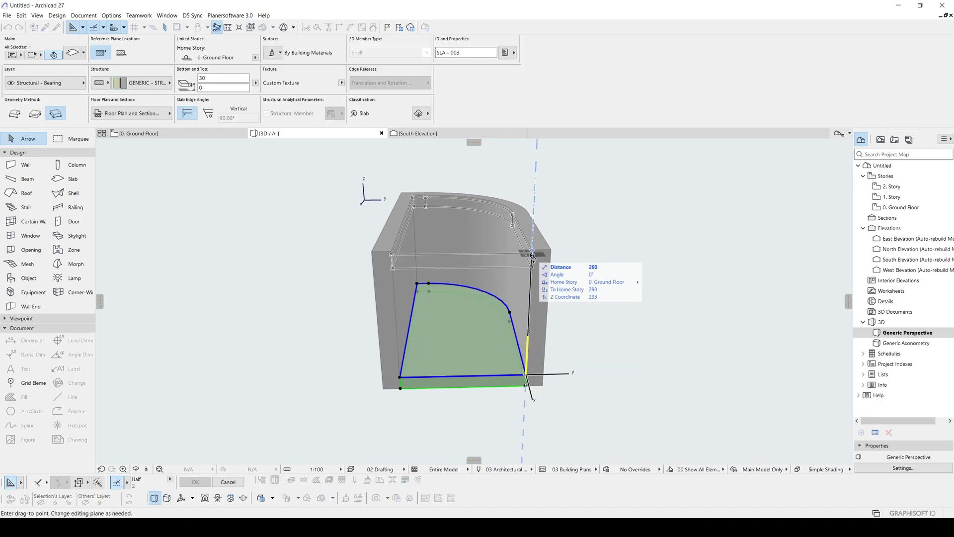
pyautogui.click(532, 250)
pyautogui.press('Escape')
pyautogui.keyDown('shift'); pyautogui.moveTo(433, 298); pyautogui.dragTo(344, 300, button='middle'); pyautogui.keyUp('shift')
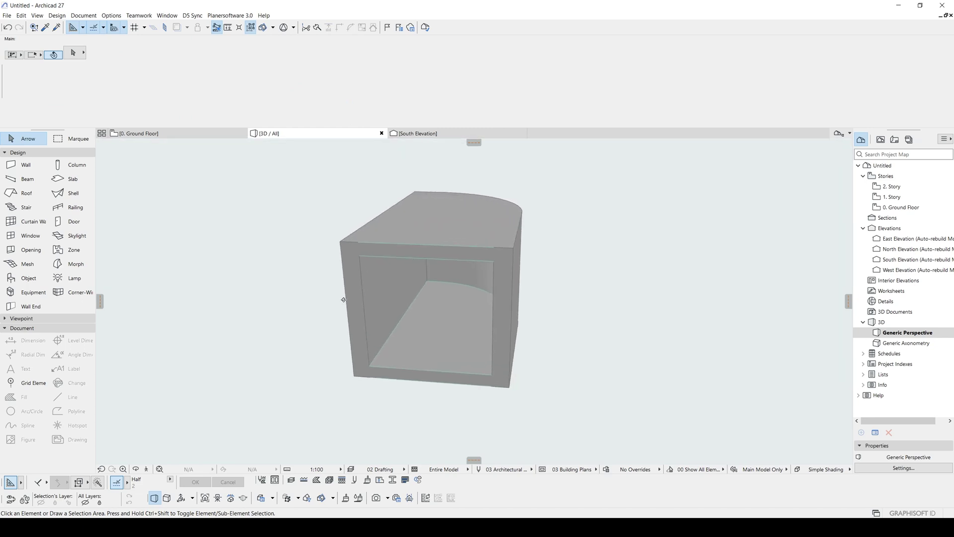
# On the Ground Floor plan, trace the room's inner outline with lines and select the whole outline
pyautogui.press('F2')
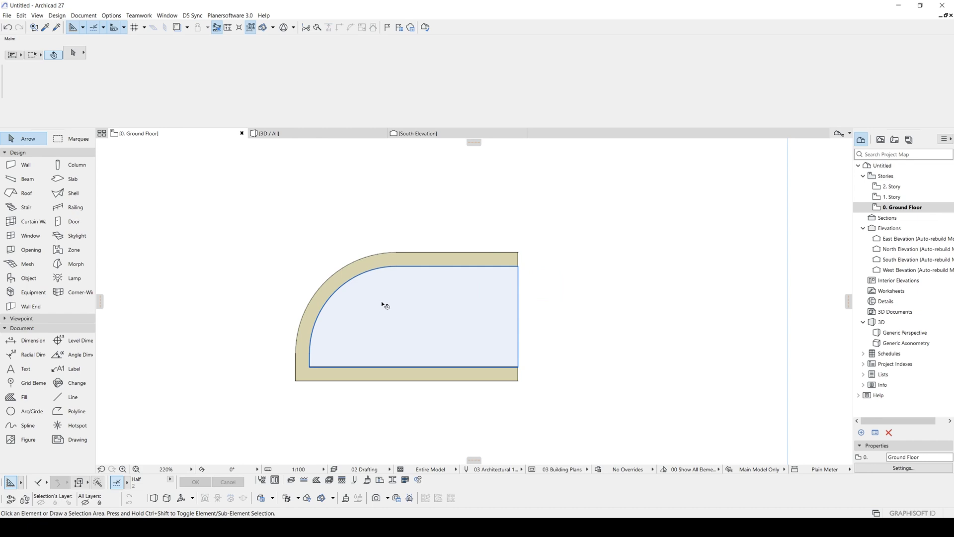
pyautogui.moveTo(330, 292); pyautogui.dragTo(443, 302, button='middle')
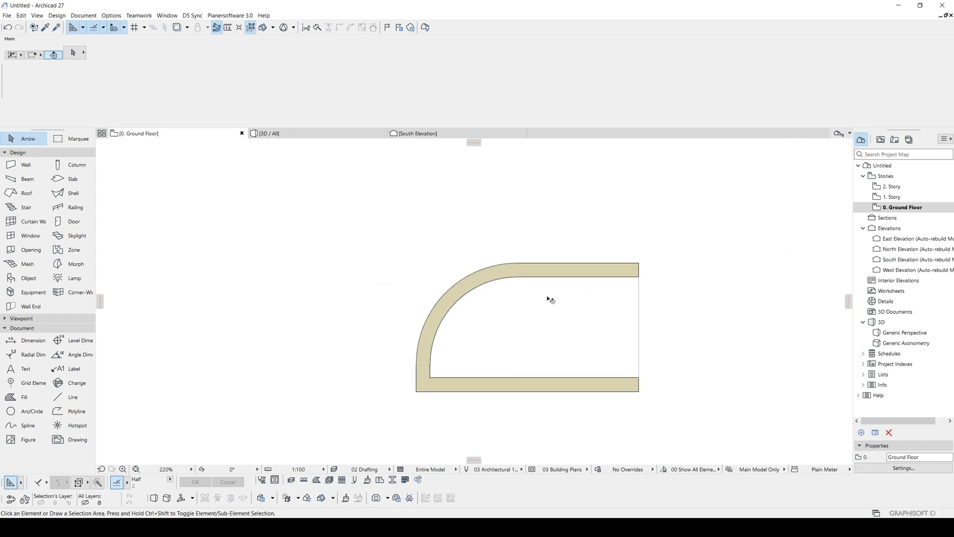
pyautogui.press('l')
pyautogui.moveTo(651, 310); pyautogui.dragTo(550, 310, button='middle')
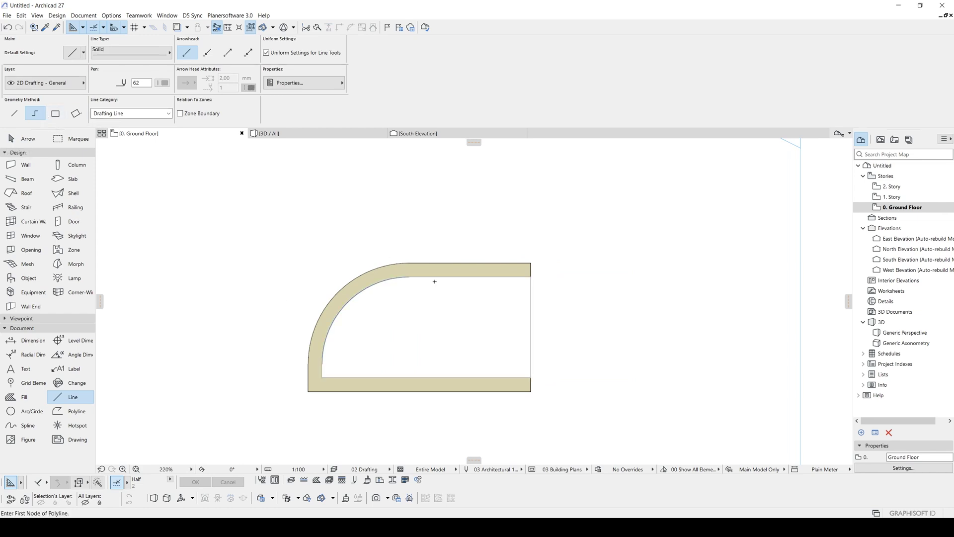
pyautogui.keyDown('shift'); pyautogui.click(531, 300); pyautogui.keyUp('shift')
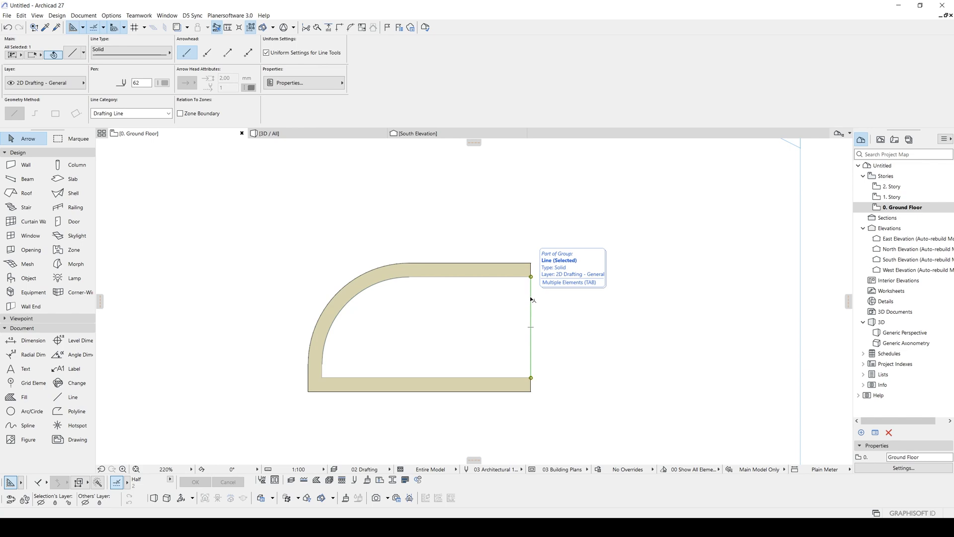
pyautogui.hotkey('alt', 'g')
pyautogui.hotkey('alt', 'g')
pyautogui.moveTo(385, 302)
pyautogui.mouseDown(button='middle')
pyautogui.moveTo(406, 273)
pyautogui.moveTo(404, 300)
pyautogui.mouseUp(button='middle')
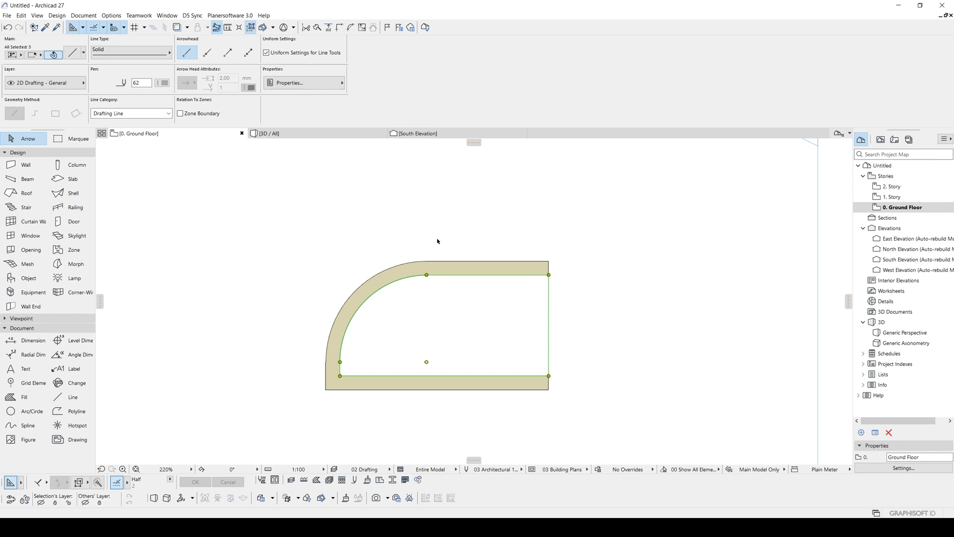
# Try to offset all edges of the traced room outline 50 inwards
pyautogui.scroll(3, 429, 296)
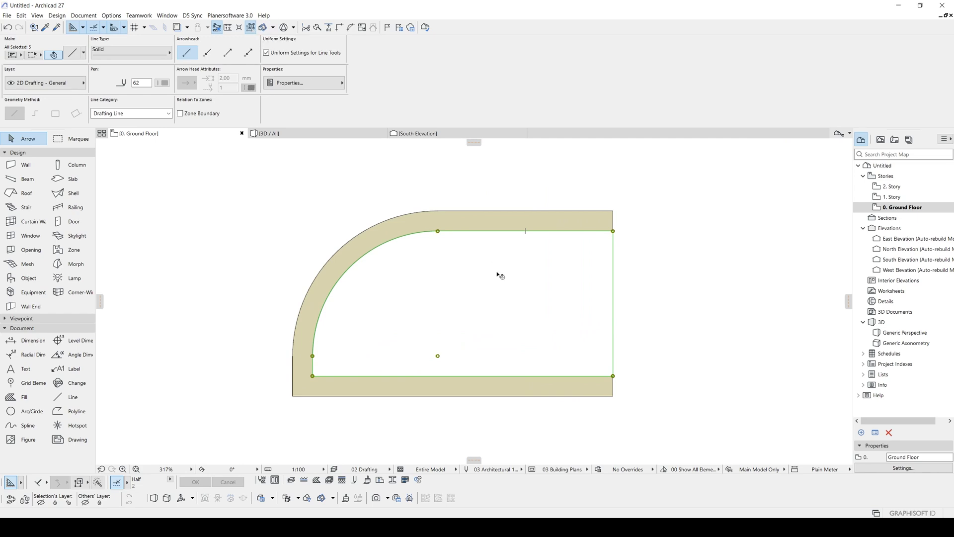
pyautogui.click(472, 233)
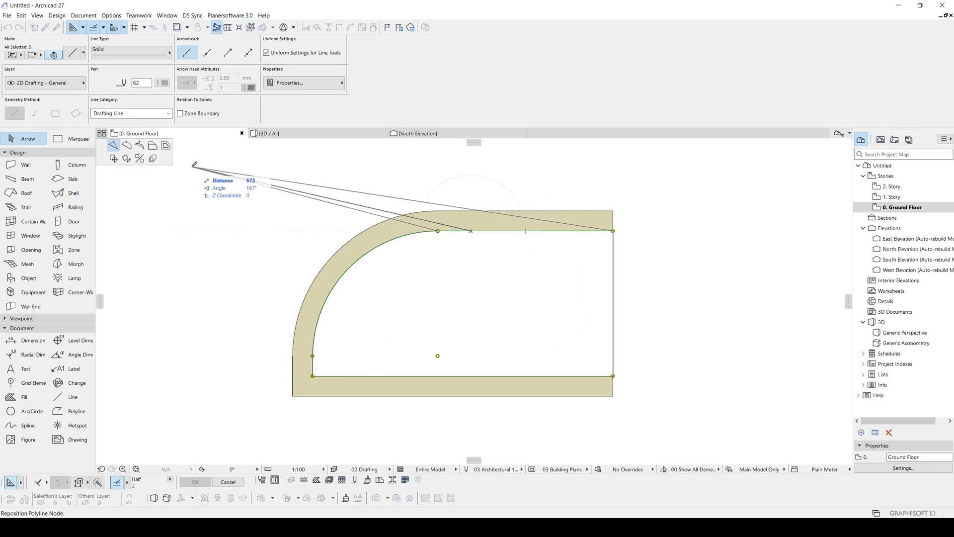
pyautogui.click(165, 146)
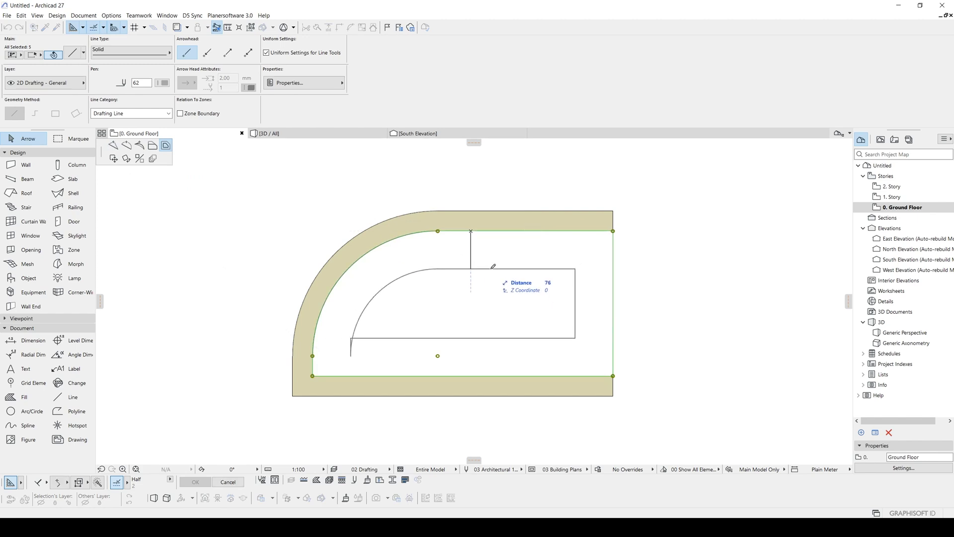
pyautogui.write('50')
pyautogui.press('Return')
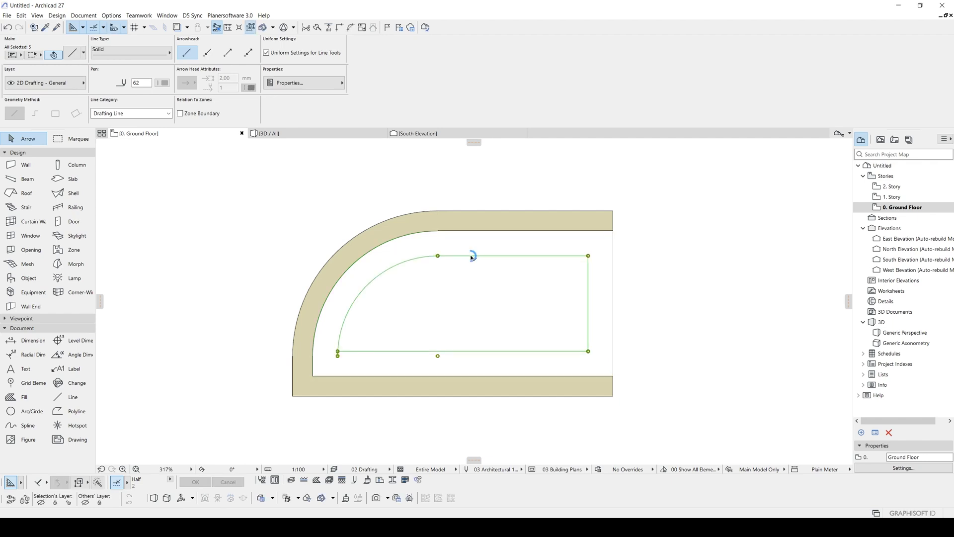
pyautogui.click(472, 256)
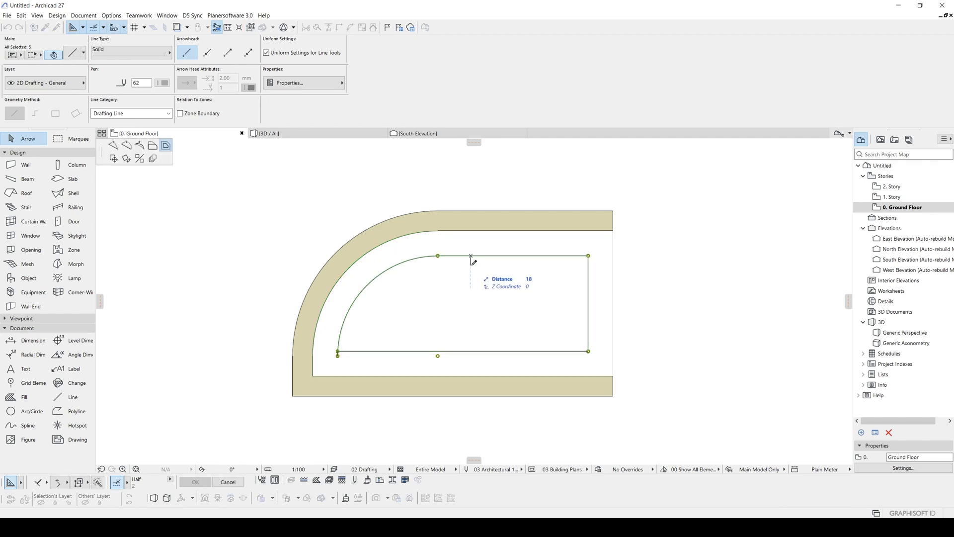
pyautogui.press('Escape')
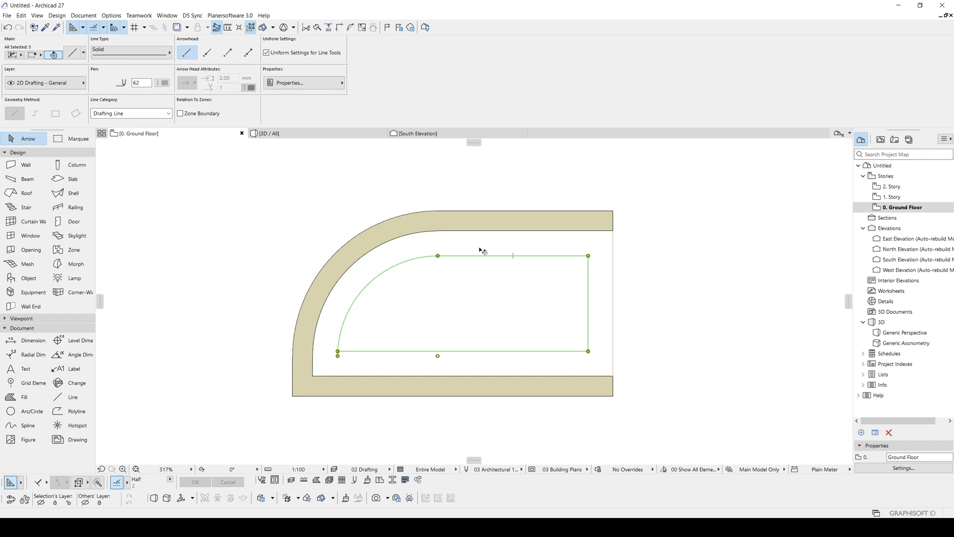
pyautogui.hotkey('ctrl', 'z')
# Offset all edges of the traced room outline 60 inwards
pyautogui.click(466, 231)
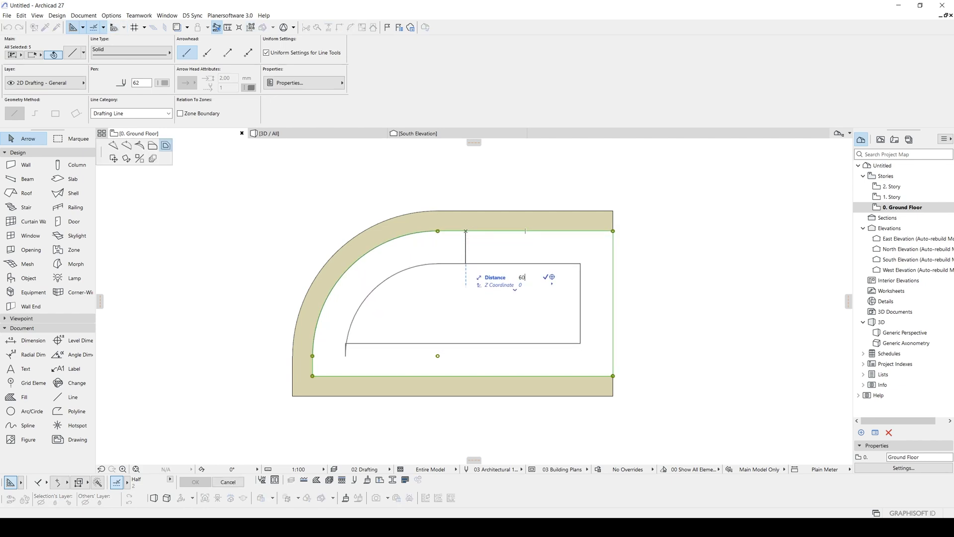
pyautogui.click(467, 261)
# Clean up the offset outline's south-west corner by removing the short vertical stub and trimming the arc at the lower line
pyautogui.scroll(4, 332, 356)
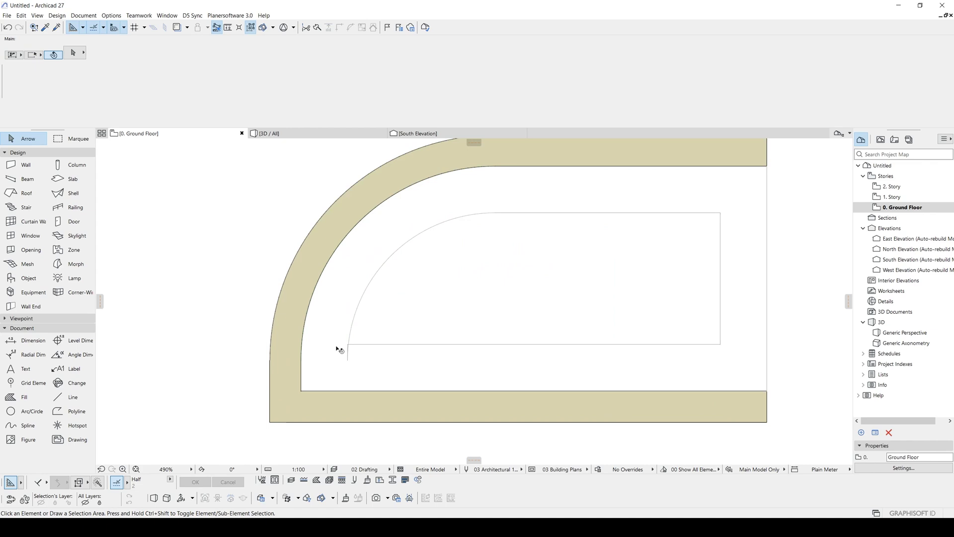
pyautogui.moveTo(336, 326); pyautogui.dragTo(364, 379)
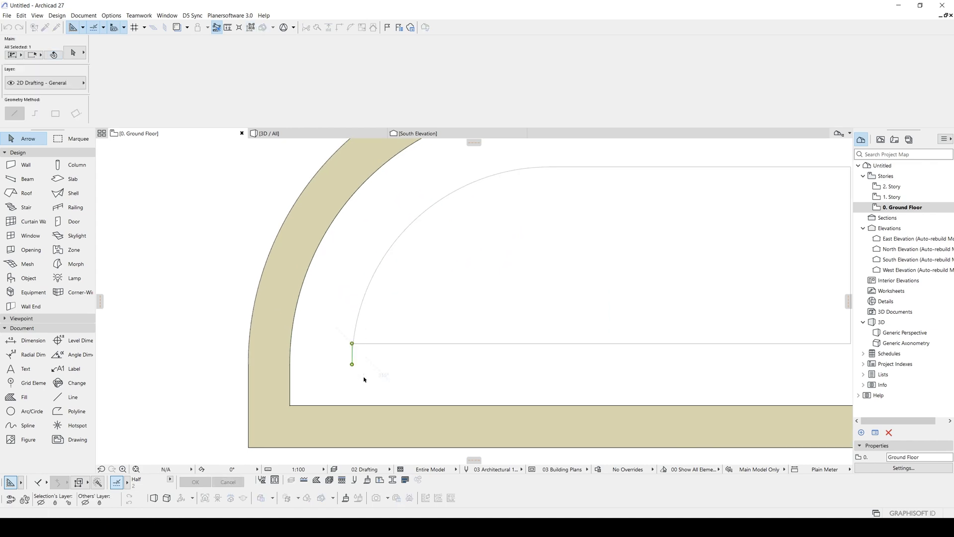
pyautogui.keyDown('shift'); pyautogui.click(367, 343); pyautogui.keyUp('shift')
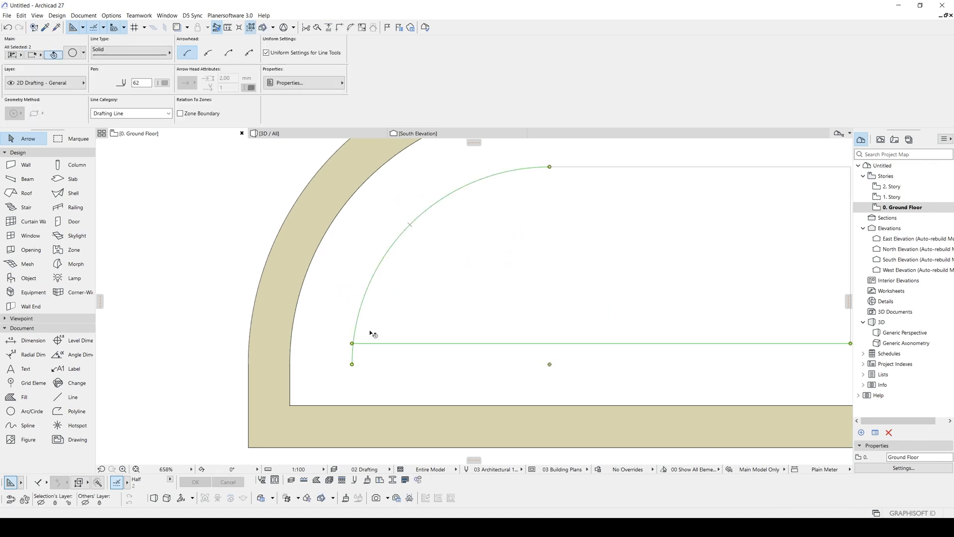
pyautogui.click(370, 333)
# Draw a vertical line from the offset outline's south-west corner down to the inner face of the lower wall
pyautogui.keyDown('alt'); pyautogui.click(366, 343); pyautogui.keyUp('alt')
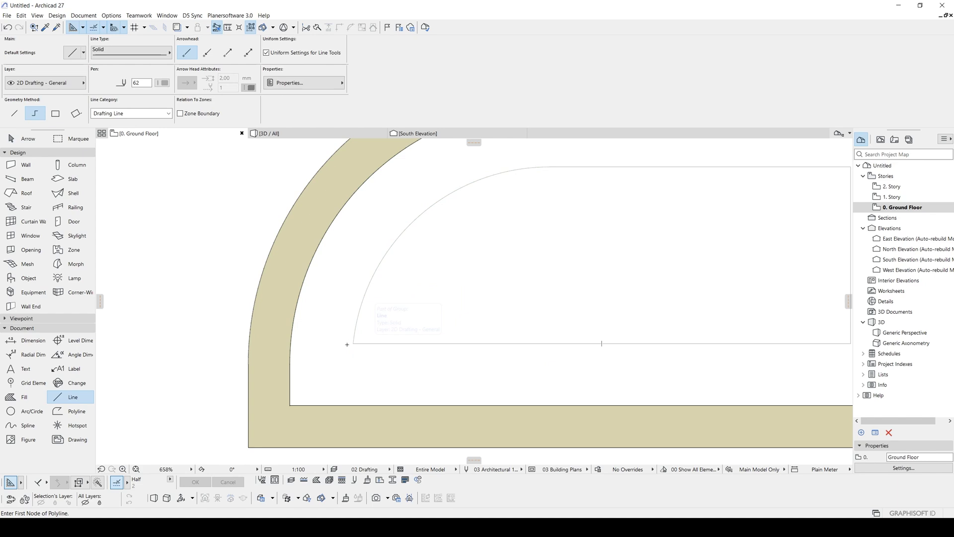
pyautogui.click(354, 344)
pyautogui.doubleClick(353, 404)
pyautogui.scroll(-3, 348, 399)
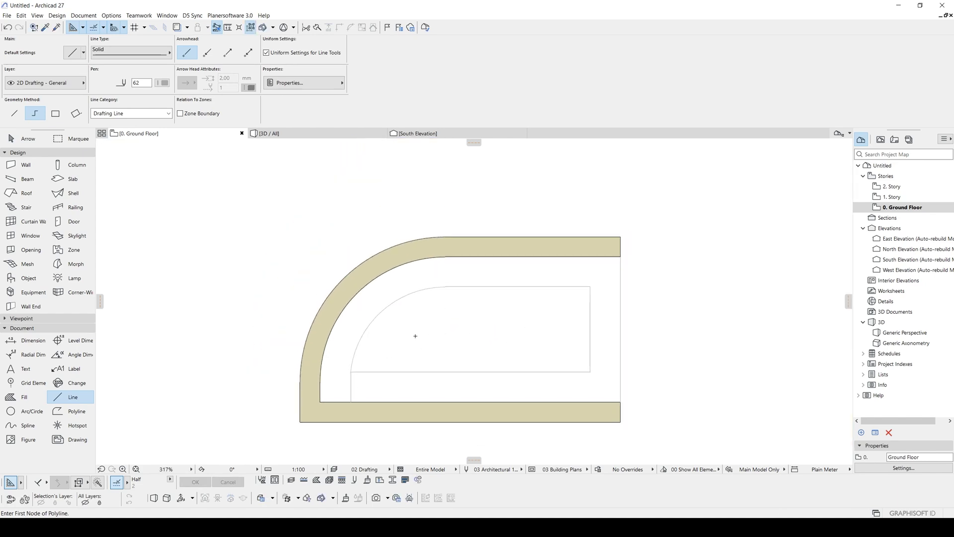
pyautogui.press('Escape')
pyautogui.moveTo(567, 351); pyautogui.dragTo(482, 330, button='middle')
pyautogui.scroll(-1, 478, 372)
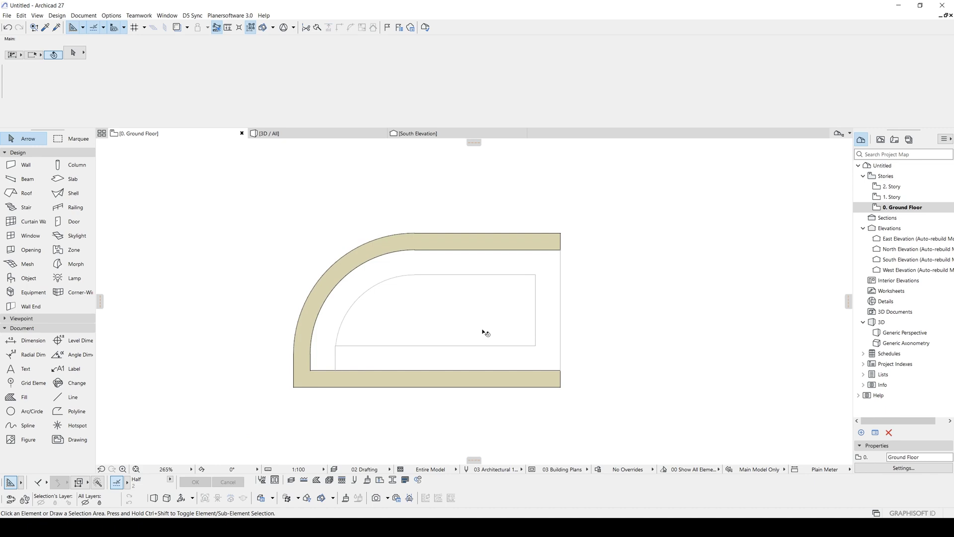
# Draw a vertical line from the offset outline's north-east corner up to the inner face of the upper wall
pyautogui.keyDown('alt'); pyautogui.click(535, 275); pyautogui.keyUp('alt')
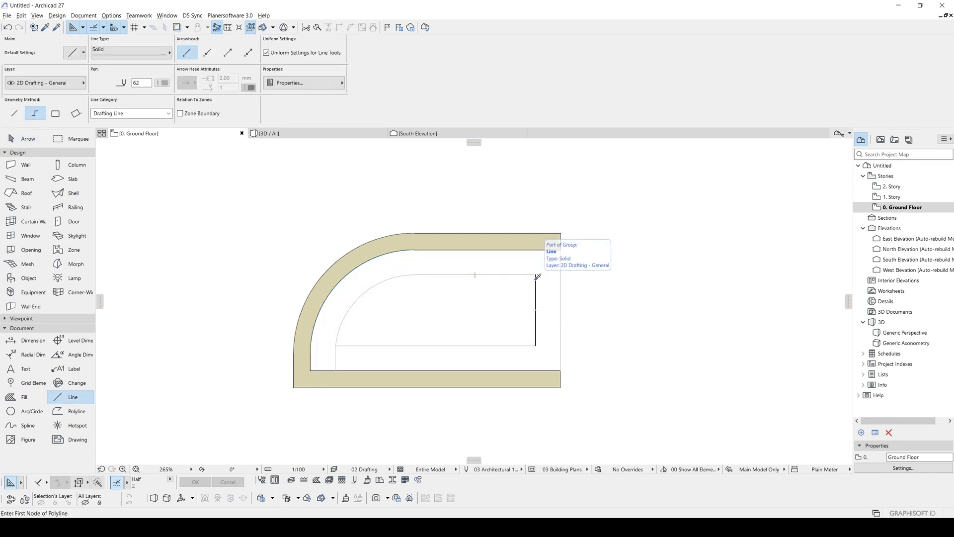
pyautogui.click(536, 275)
pyautogui.doubleClick(535, 250)
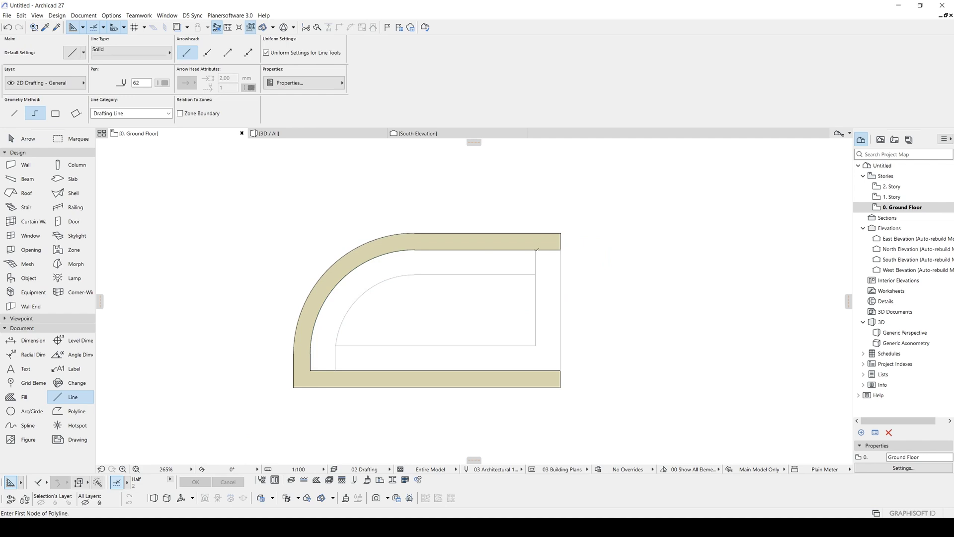
pyautogui.press('Escape')
# Delete the east and lower lines of the offset outline
pyautogui.click(535, 284)
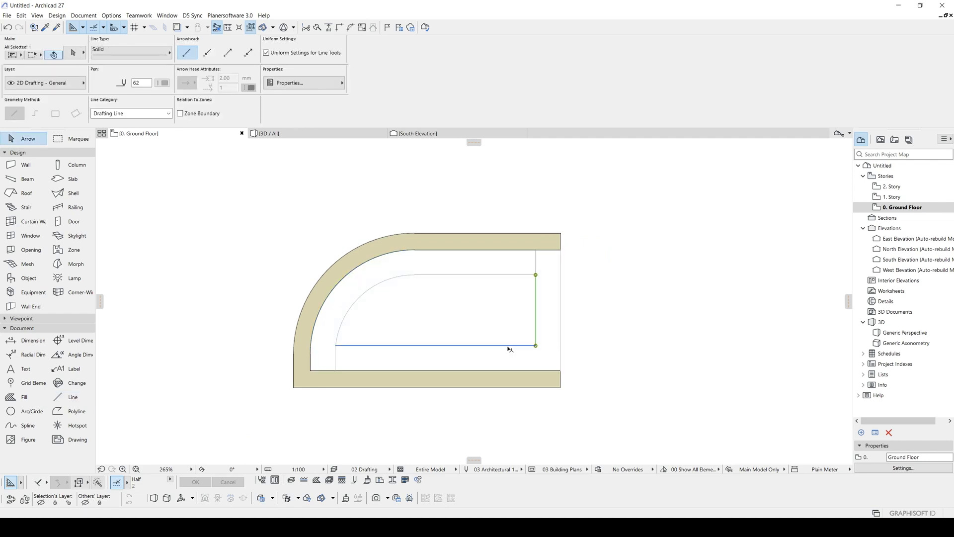
pyautogui.keyDown('shift'); pyautogui.click(512, 346); pyautogui.keyUp('shift')
pyautogui.press('Delete')
# Offset the inner outline's upper line, arc and short west line inward by 45 as a copy
pyautogui.scroll(3, 431, 264)
pyautogui.scroll(1, 539, 249)
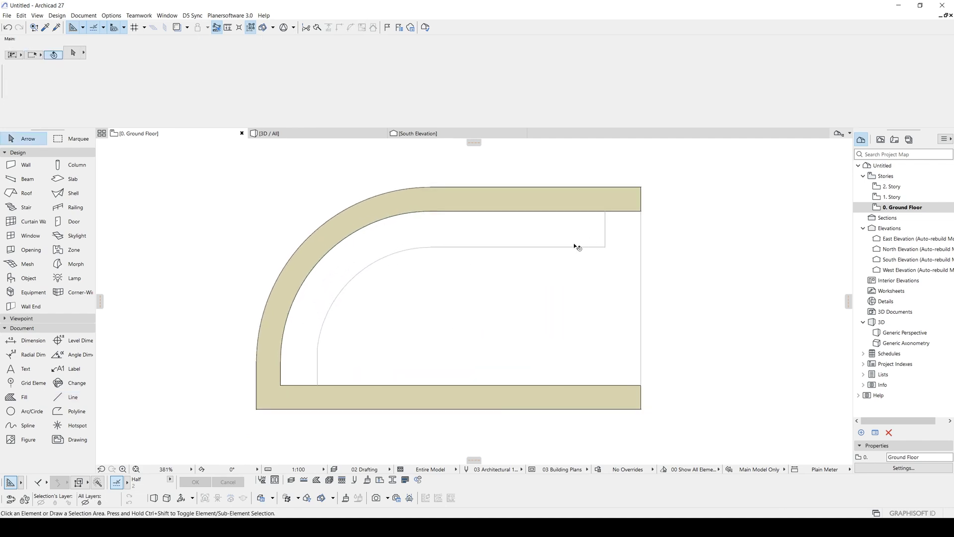
pyautogui.click(437, 247)
pyautogui.keyDown('shift'); pyautogui.click(415, 249); pyautogui.keyUp('shift')
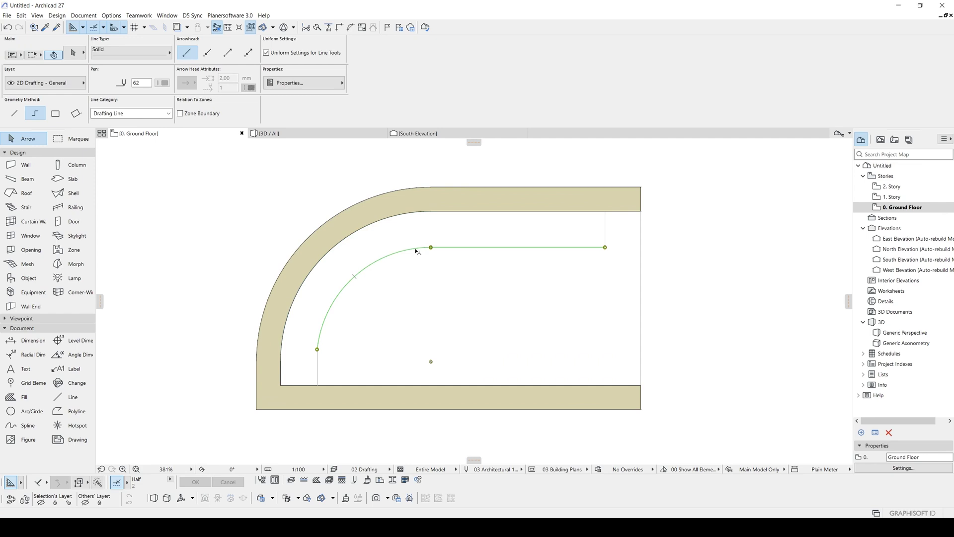
pyautogui.keyDown('shift'); pyautogui.click(316, 369); pyautogui.keyUp('shift')
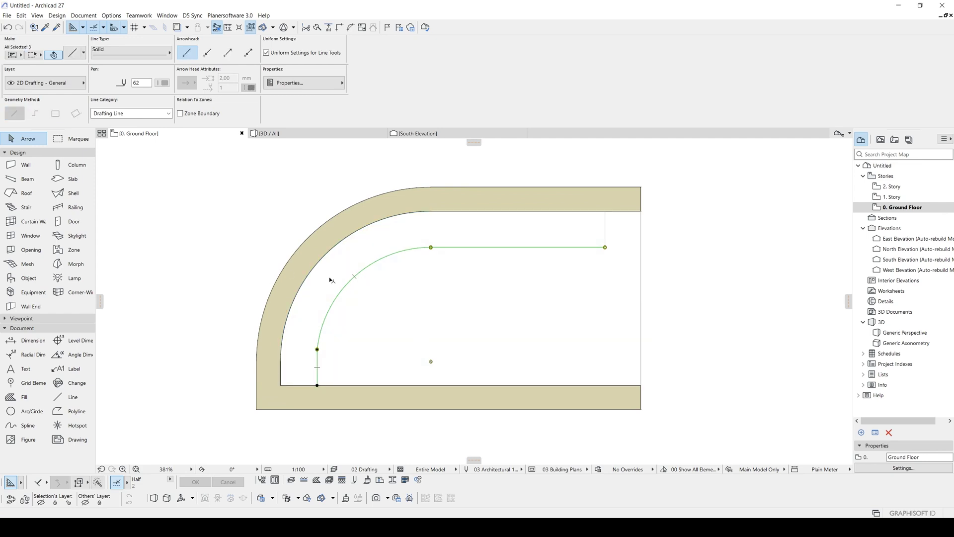
pyautogui.moveTo(576, 253); pyautogui.dragTo(594, 278, button='middle')
pyautogui.click(582, 274)
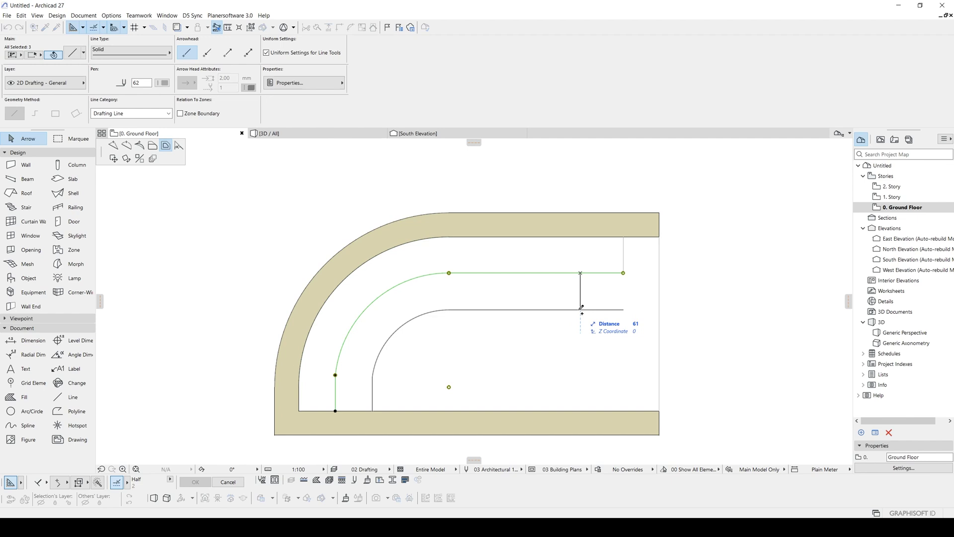
pyautogui.write('45')
pyautogui.press('Return')
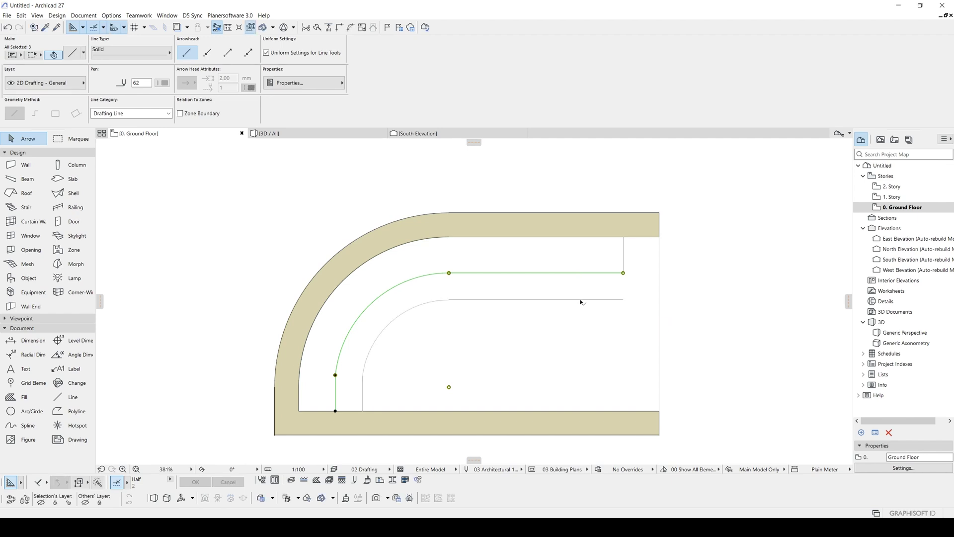
pyautogui.press('Escape')
# Draw a vertical line closing the east end between the two parallel inner outlines
pyautogui.moveTo(627, 299)
pyautogui.mouseDown(button='middle')
pyautogui.moveTo(625, 267)
pyautogui.moveTo(590, 331)
pyautogui.mouseUp(button='middle')
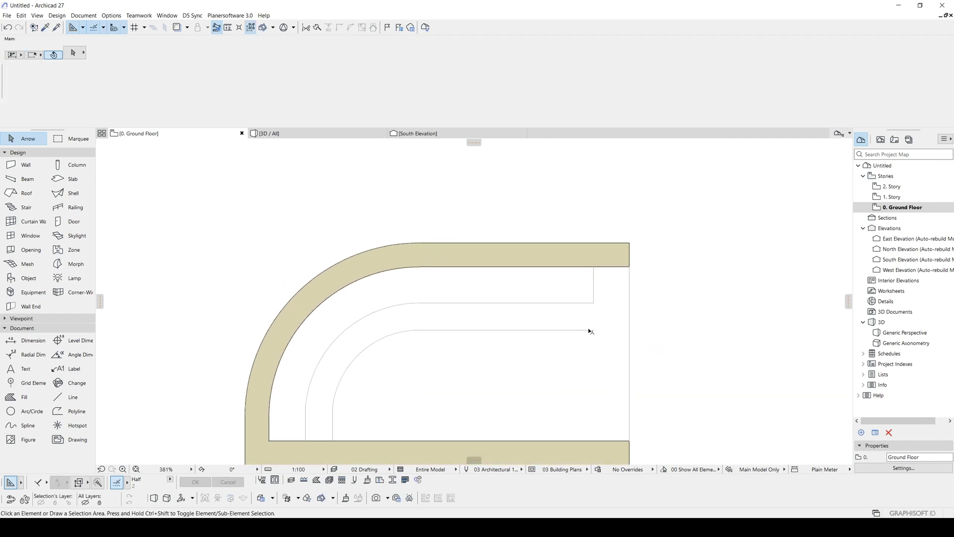
pyautogui.keyDown('alt'); pyautogui.click(594, 297); pyautogui.keyUp('alt')
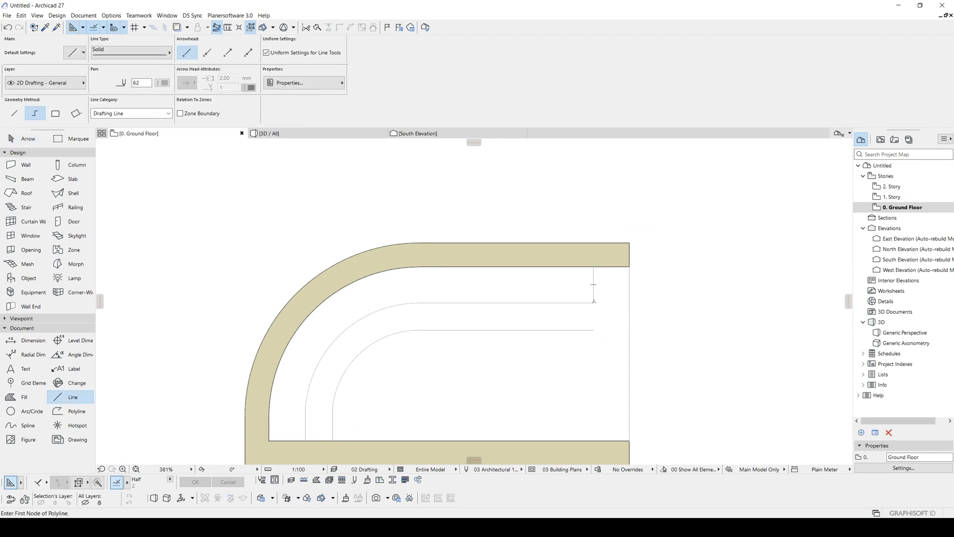
pyautogui.click(593, 303)
pyautogui.doubleClick(593, 330)
pyautogui.scroll(-3, 535, 304)
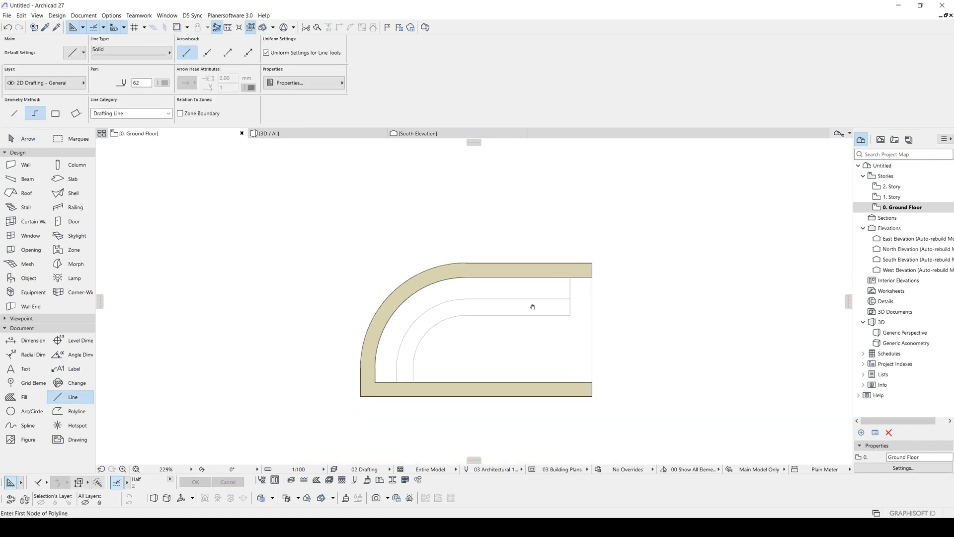
pyautogui.moveTo(532, 307); pyautogui.dragTo(463, 297, button='middle')
pyautogui.press('Escape')
# Move the two short east end lines a little west and trim the overhanging strip lines at them
pyautogui.moveTo(487, 235); pyautogui.dragTo(504, 318)
pyautogui.hotkey('ctrl', 'd')
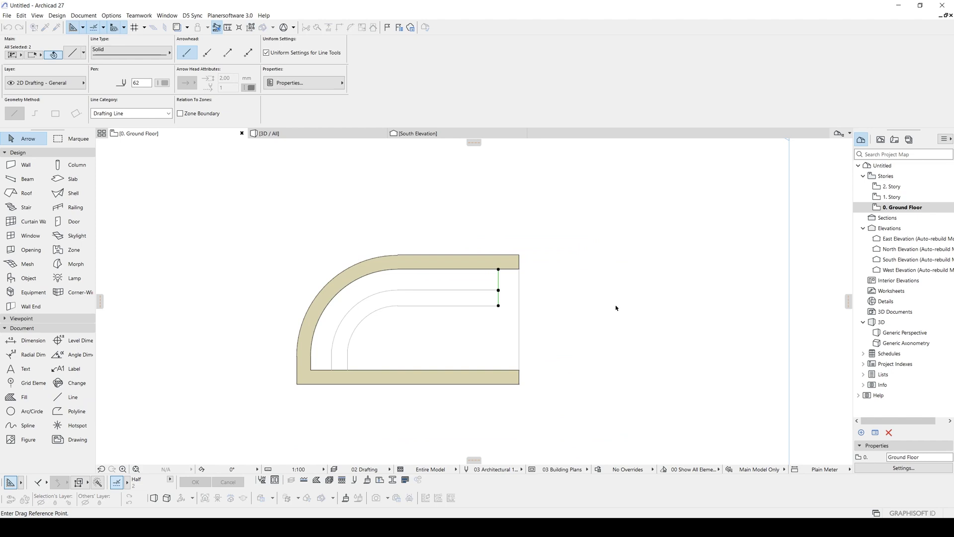
pyautogui.click(623, 306)
pyautogui.click(602, 310)
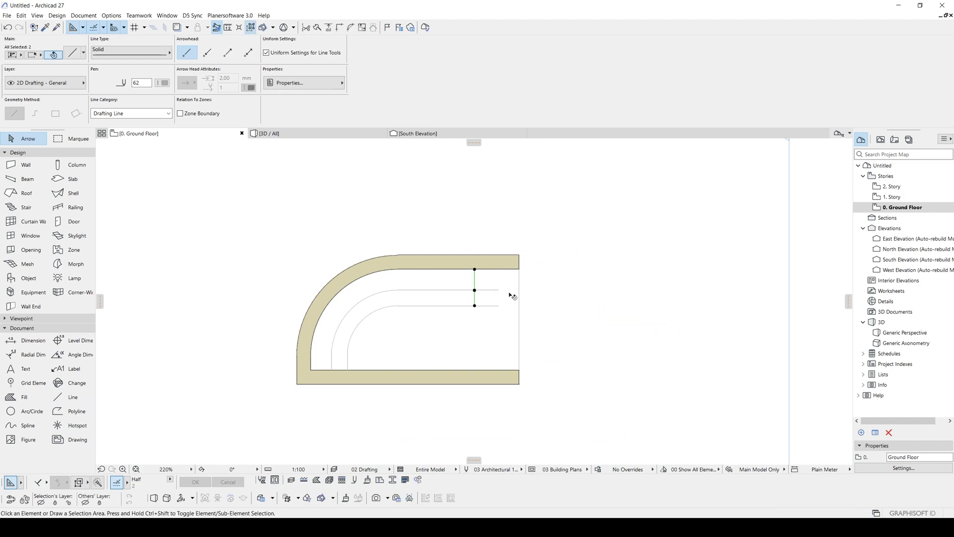
pyautogui.press('Escape')
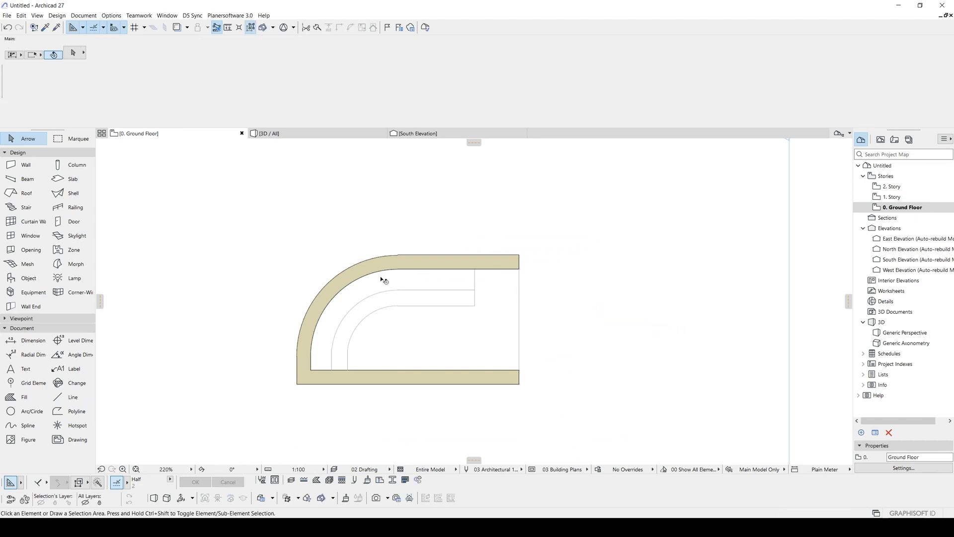
# Create one slab inside the inner curved strip and another in the strip beside the walls, using the Magic Wand
pyautogui.scroll(2, 444, 211)
pyautogui.moveTo(484, 199); pyautogui.dragTo(470, 284, button='middle')
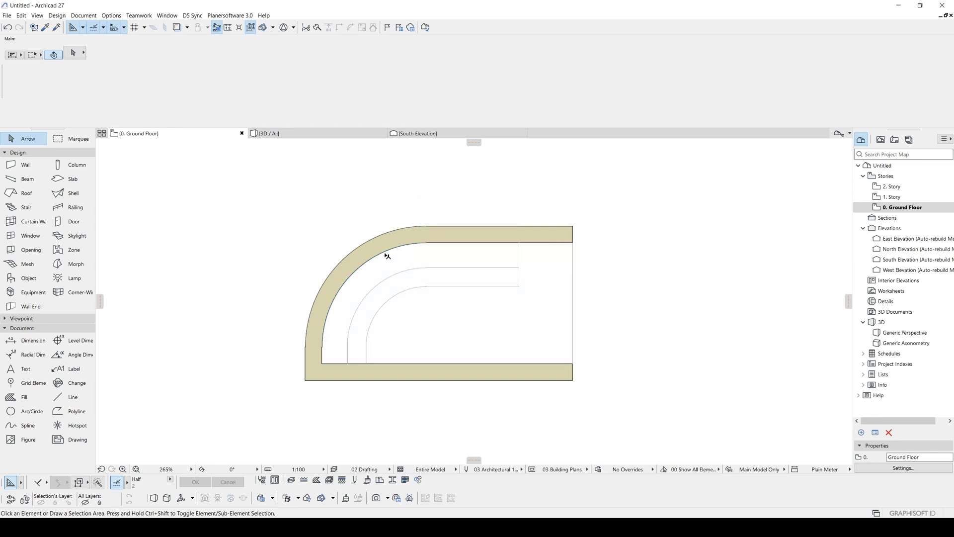
pyautogui.moveTo(389, 244); pyautogui.dragTo(348, 224, button='middle')
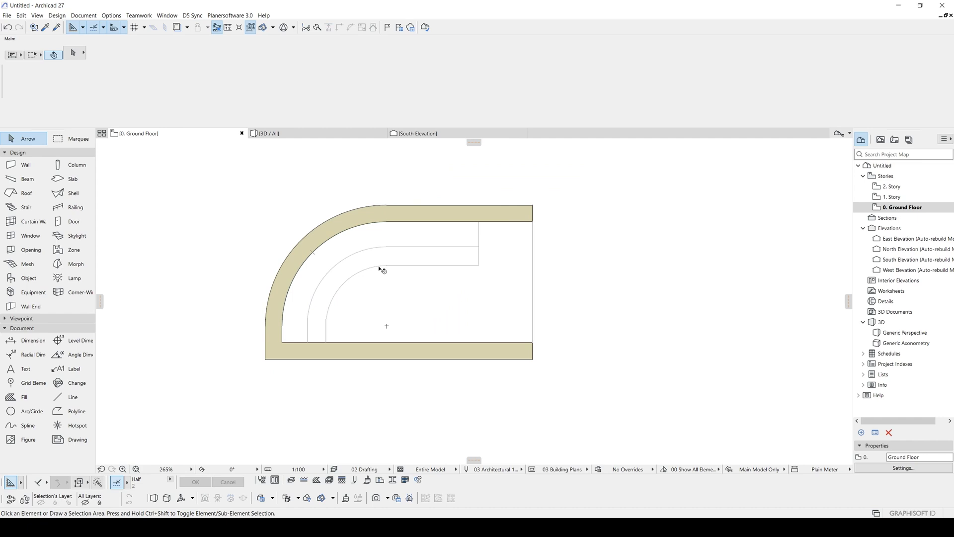
pyautogui.keyDown('alt'); pyautogui.click(485, 274); pyautogui.keyUp('alt')
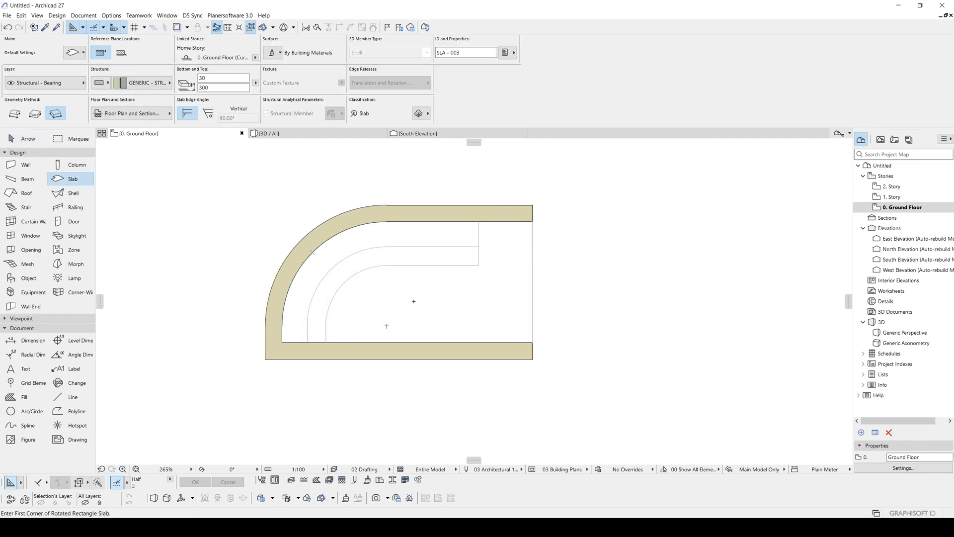
pyautogui.press('space')
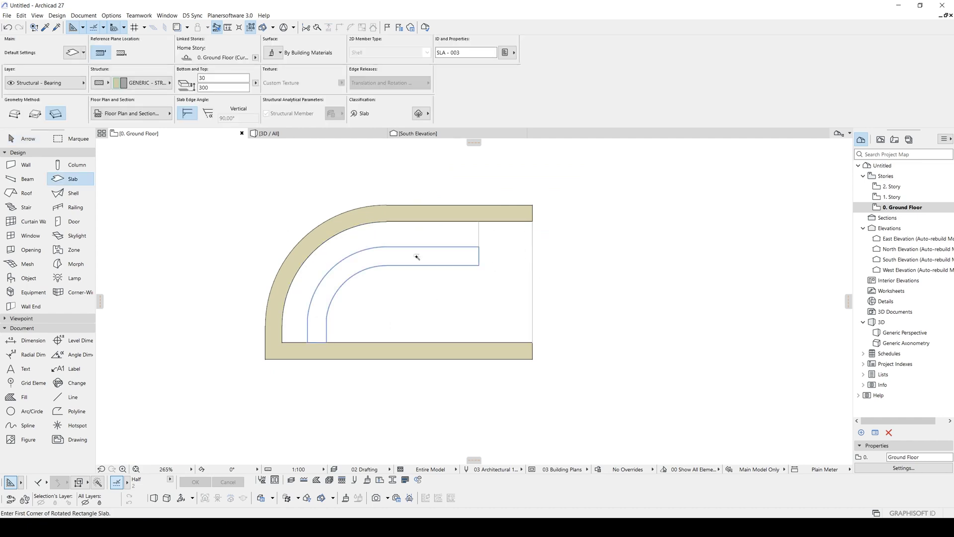
pyautogui.click(417, 257)
pyautogui.press('space')
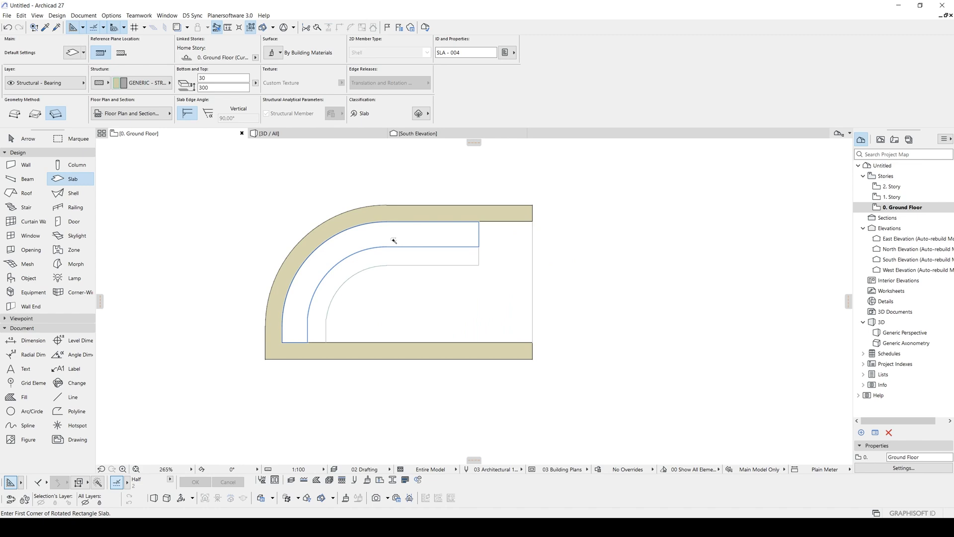
pyautogui.click(393, 241)
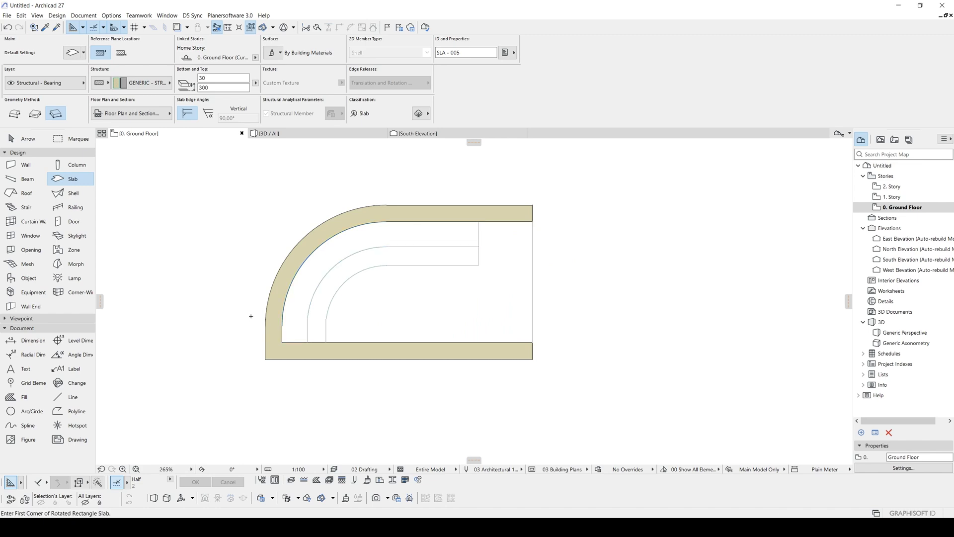
# Lower both curved strip slabs in the 3D view from roof level onto the building's floor
pyautogui.press('F3')
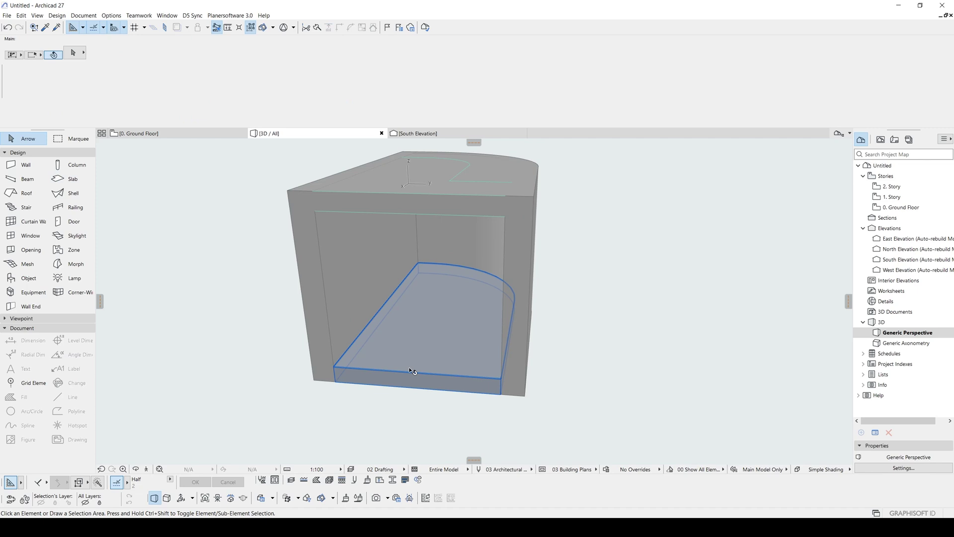
pyautogui.keyDown('shift'); pyautogui.moveTo(418, 372); pyautogui.dragTo(575, 392, button='middle'); pyautogui.keyUp('shift')
pyautogui.moveTo(621, 412); pyautogui.dragTo(499, 296)
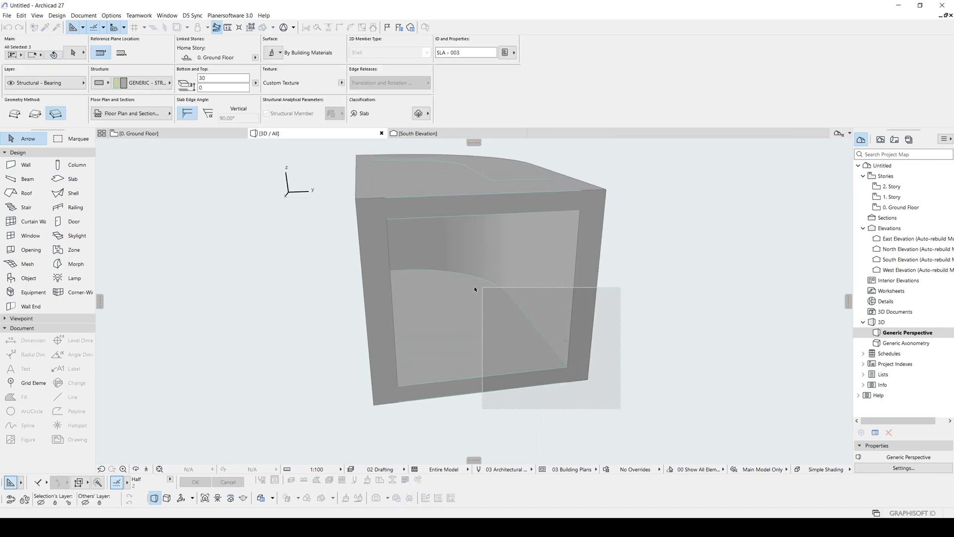
pyautogui.press('Escape')
pyautogui.scroll(-3, 503, 332)
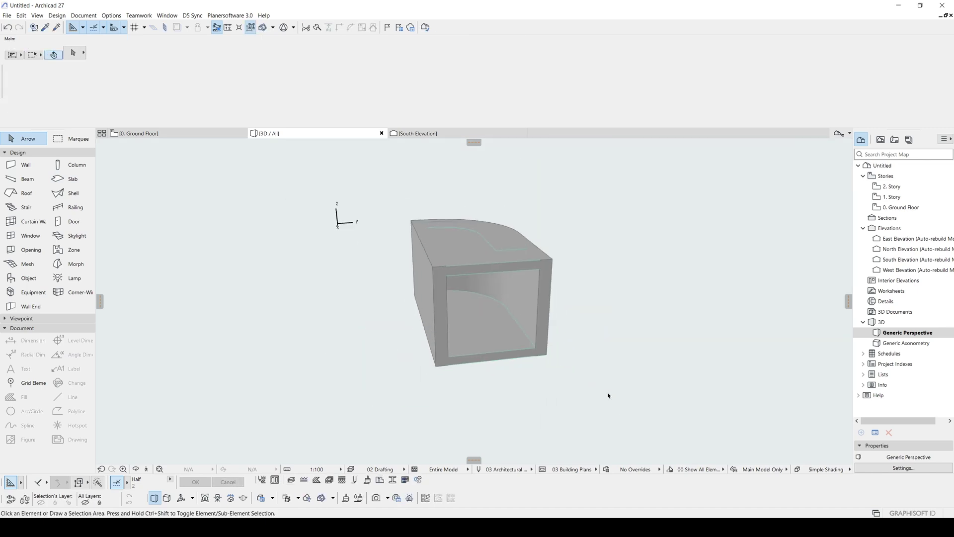
pyautogui.click(494, 246)
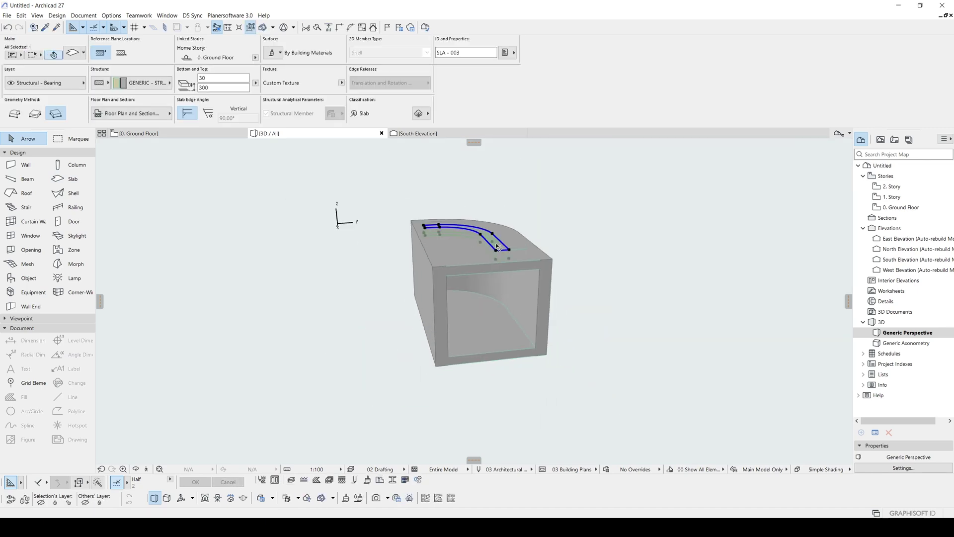
pyautogui.hotkey('ctrl', 'd')
pyautogui.click(527, 258)
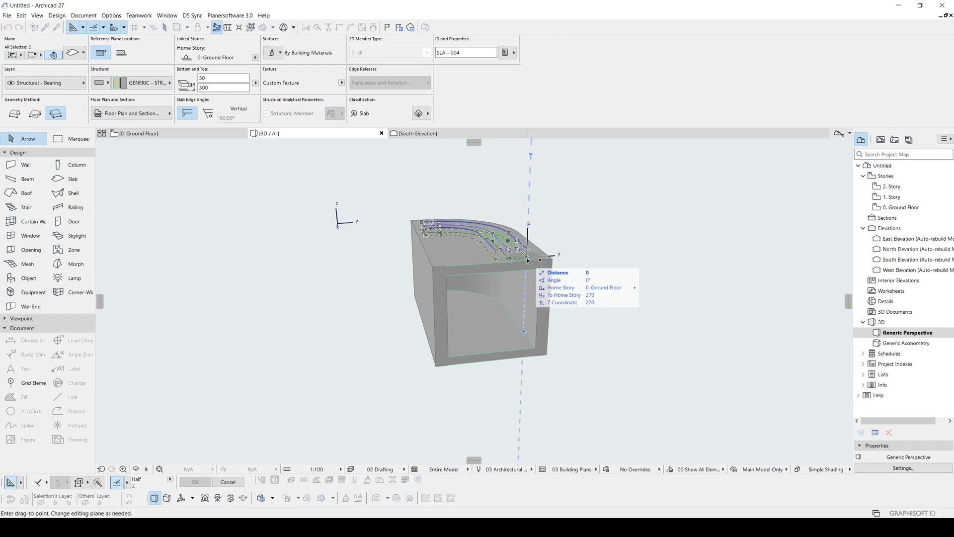
pyautogui.click(522, 332)
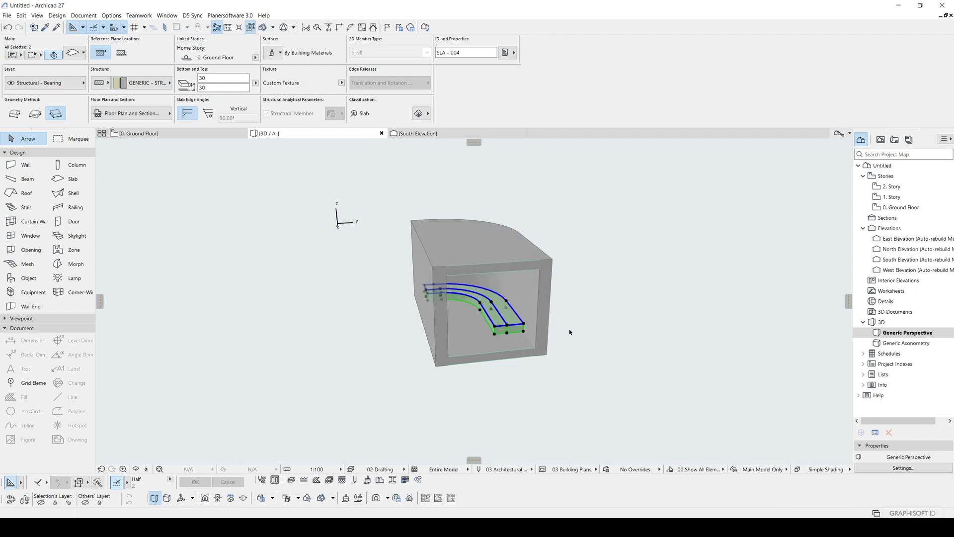
pyautogui.click(570, 331)
# Set the inner strip slab's thickness to 45, put its reference plane at the bottom, and move it down 30 to the Ground Floor level
pyautogui.scroll(6, 495, 323)
pyautogui.click(497, 319)
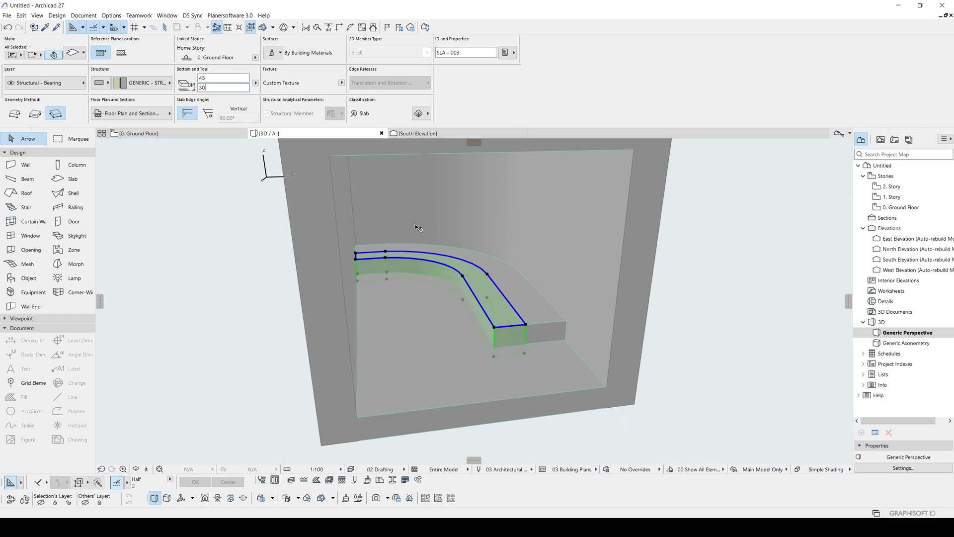
pyautogui.click(120, 53)
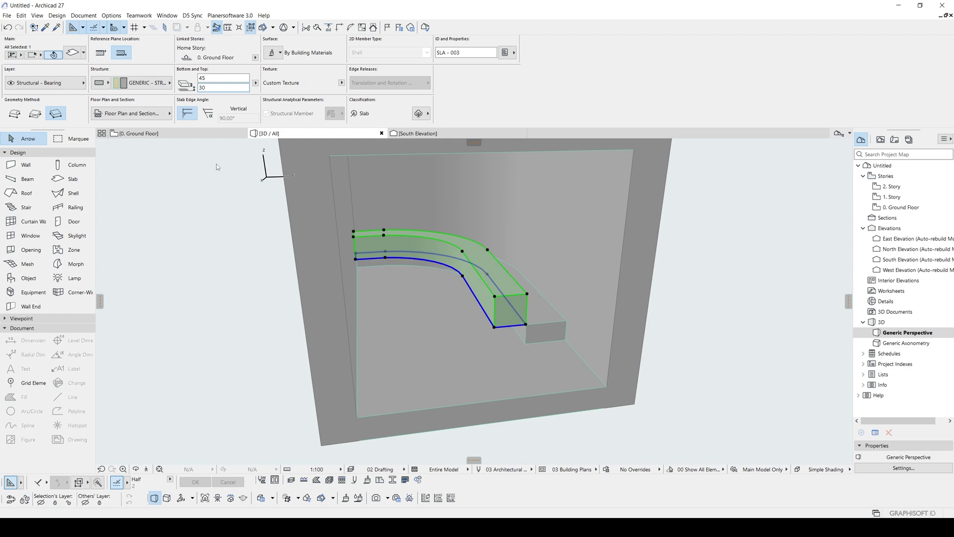
pyautogui.hotkey('ctrl', 'd')
pyautogui.click(526, 324)
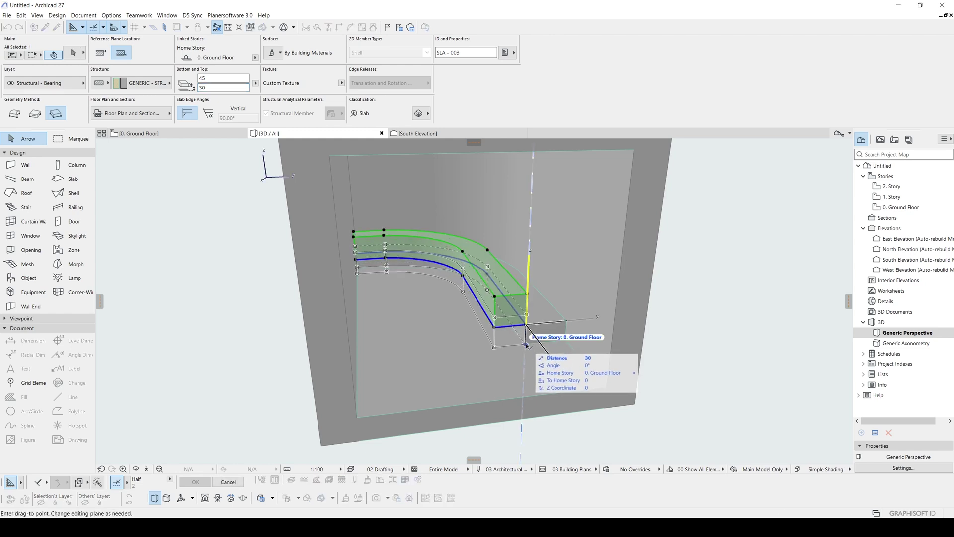
pyautogui.click(527, 345)
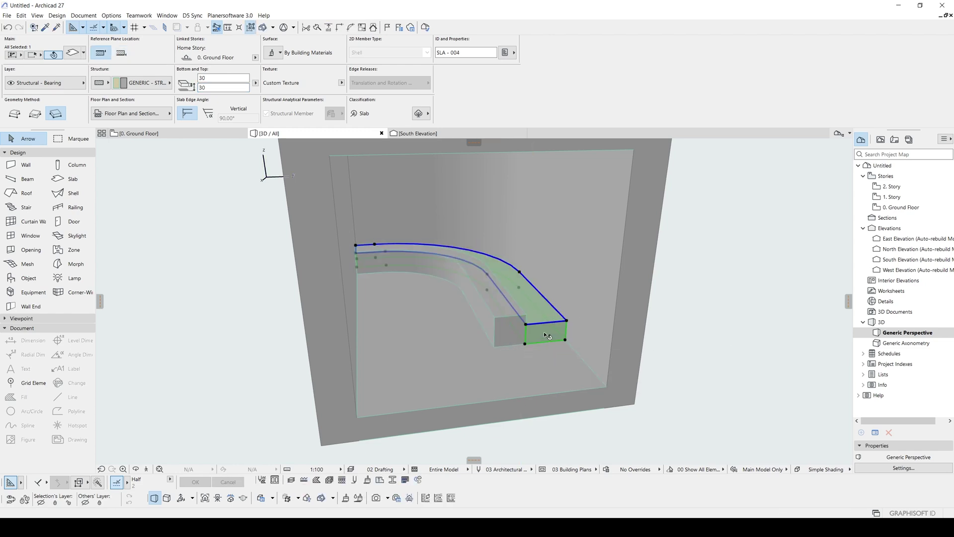
# Put the outer strip slab's reference plane at the bottom and move the slab down 30 to the Ground Floor level
pyautogui.click(121, 52)
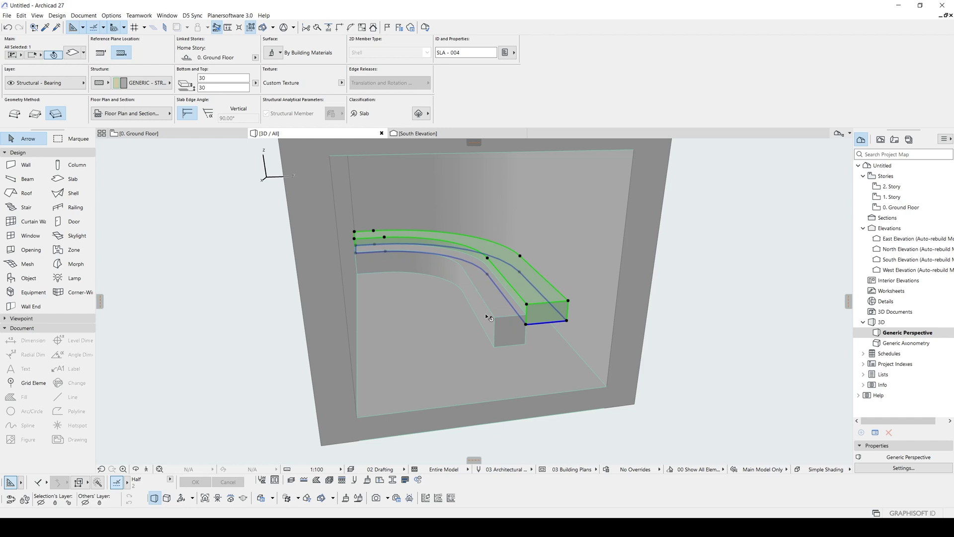
pyautogui.click(526, 343)
pyautogui.click(526, 342)
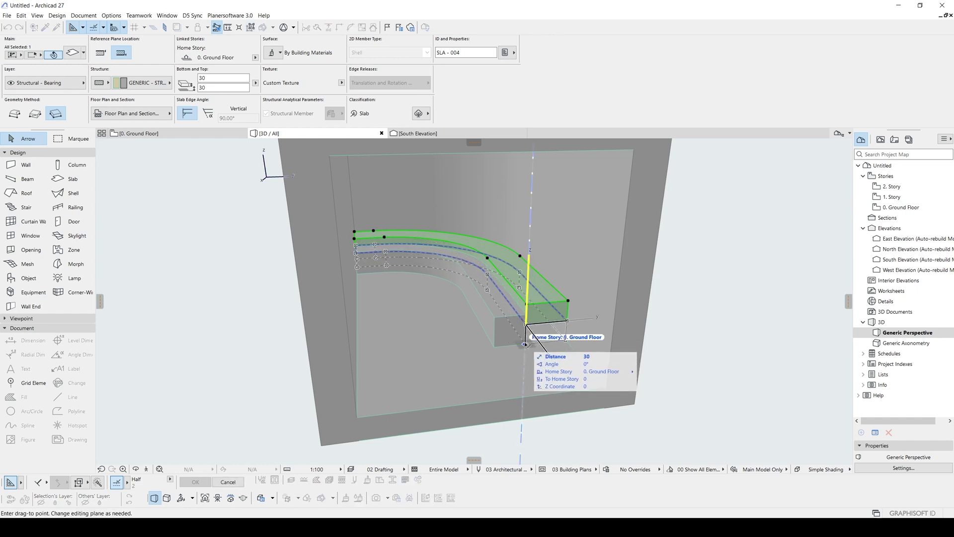
pyautogui.click(526, 342)
# Stretch the outer strip slab's thickness from its front corner up to 45
pyautogui.click(526, 327)
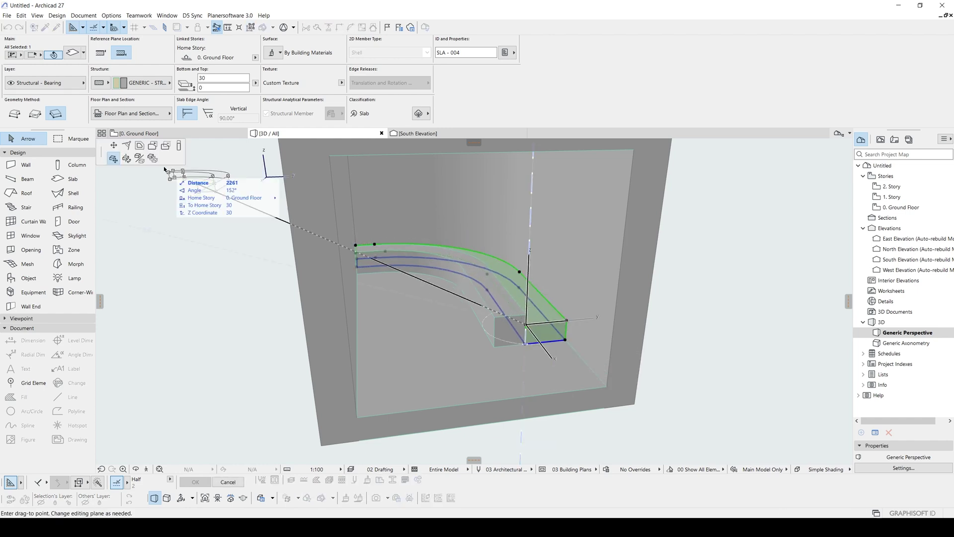
pyautogui.click(179, 145)
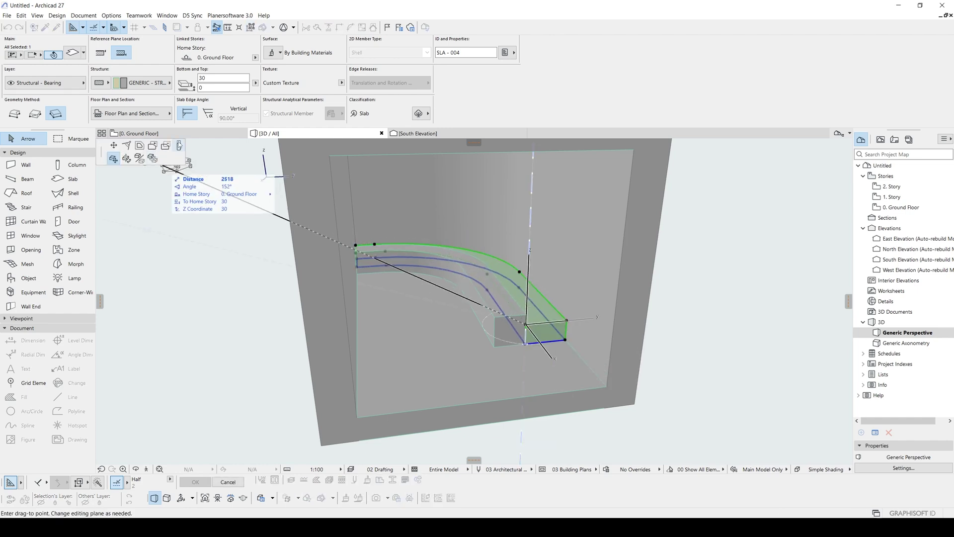
pyautogui.click(527, 315)
# Stretch the outer strip slab upward again from its front corner, entering 40 for the thickness
pyautogui.click(527, 315)
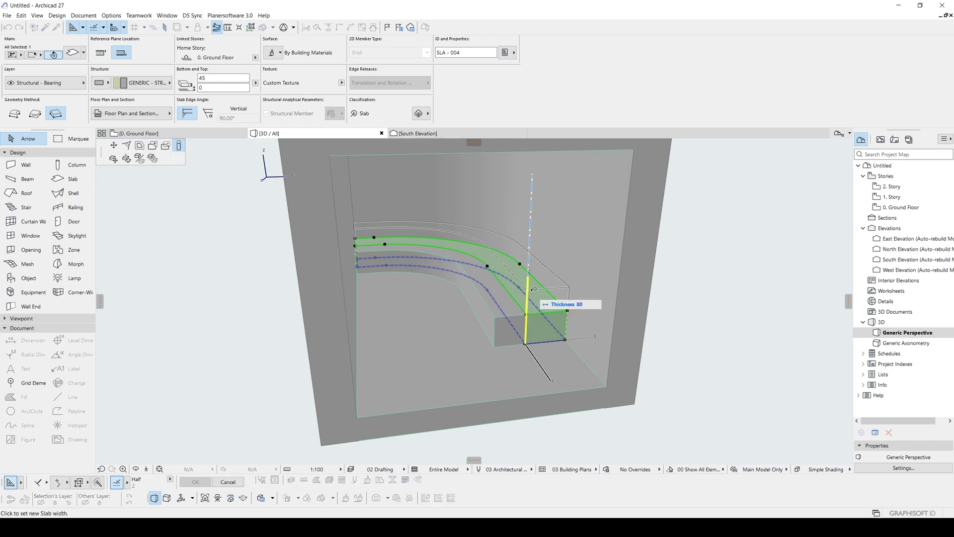
pyautogui.keyDown('shift'); pyautogui.moveTo(533, 290); pyautogui.dragTo(489, 274, button='middle'); pyautogui.keyUp('shift')
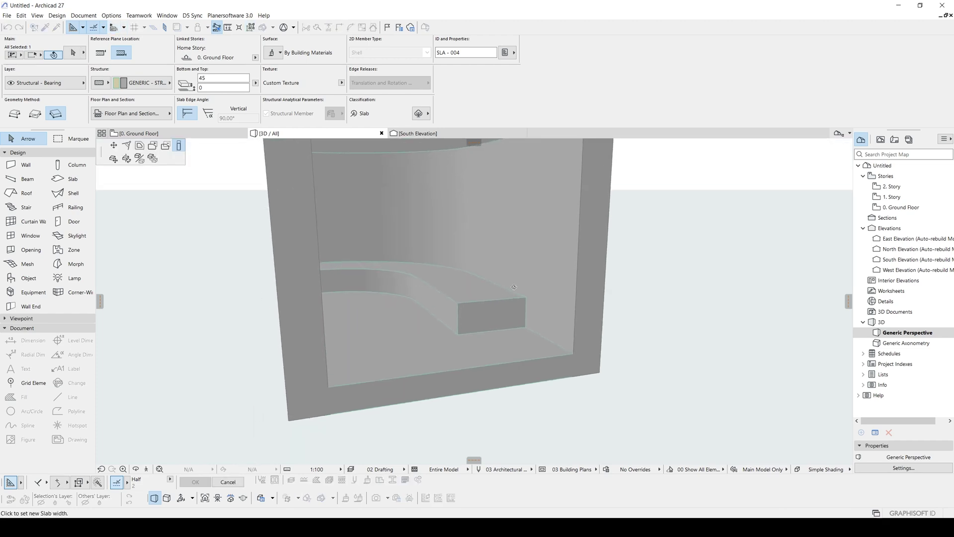
pyautogui.write('40')
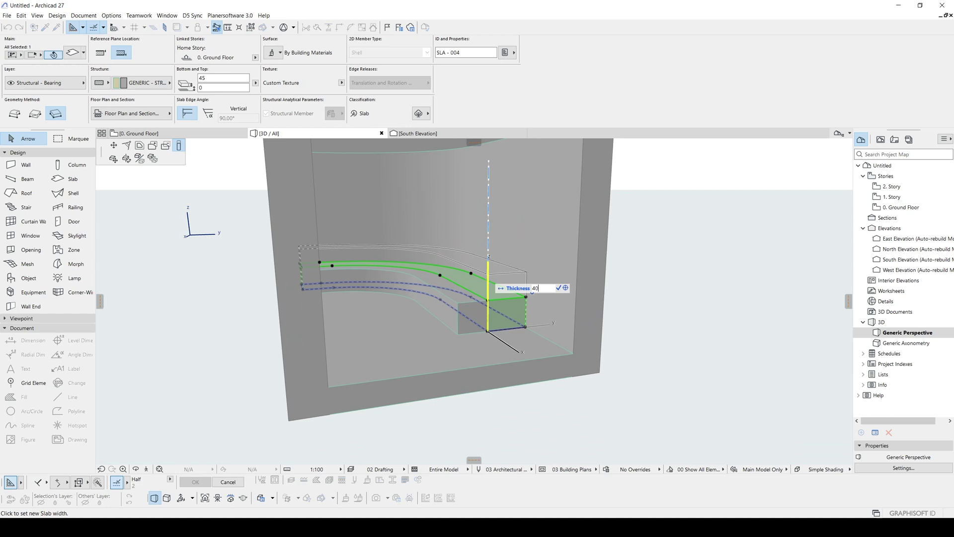
pyautogui.press('Return')
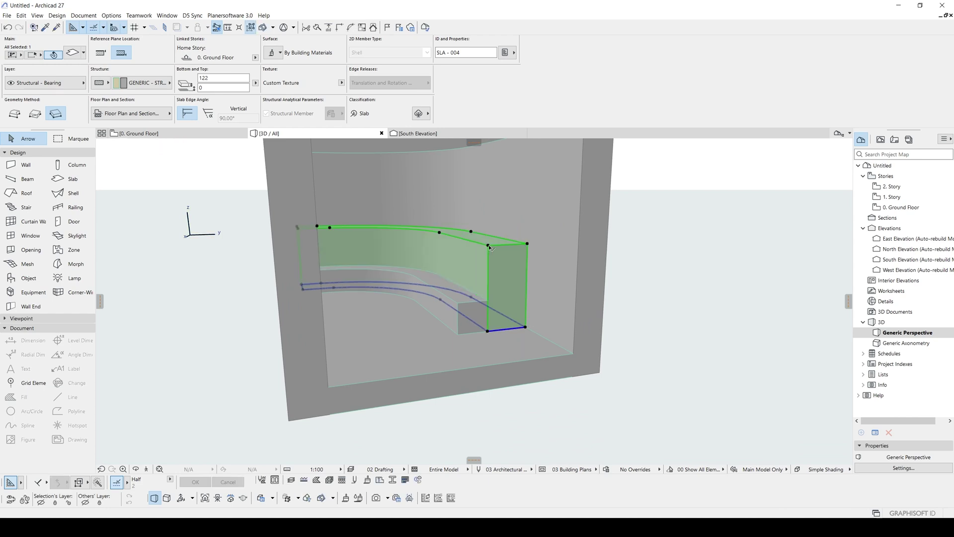
# Undo the outer strip slab's last stretch and try a thickness of 40 from its front corner
pyautogui.hotkey('ctrl', 'z')
pyautogui.click(488, 301)
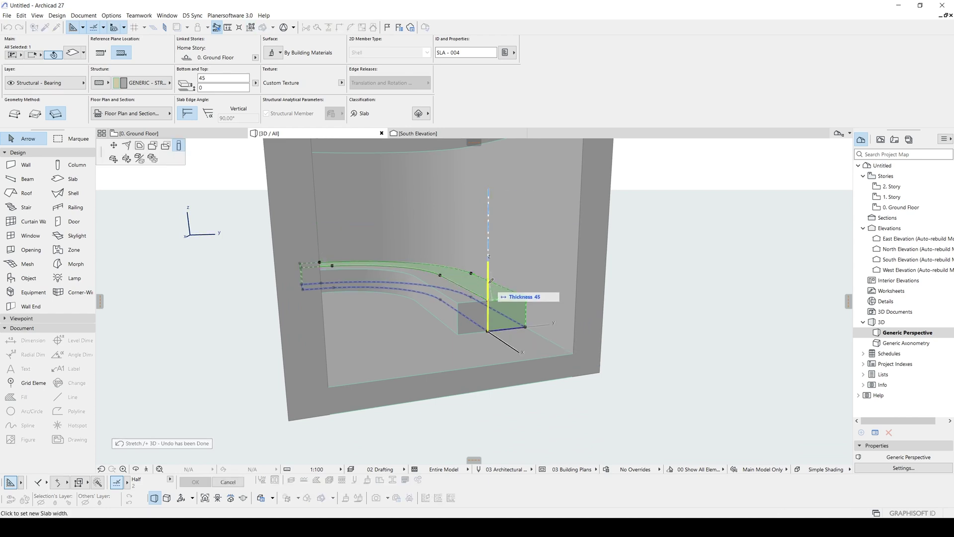
pyautogui.write('40')
pyautogui.press('Return')
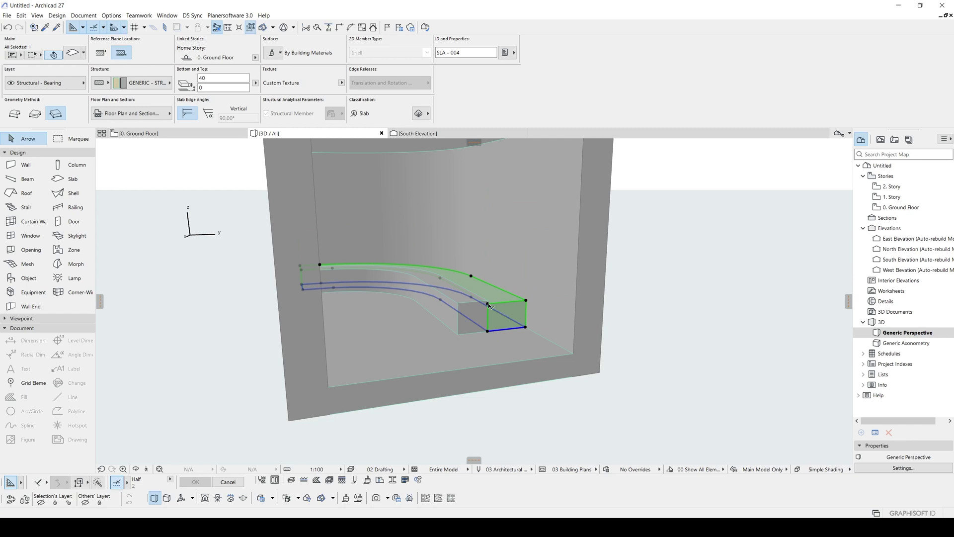
pyautogui.hotkey('ctrl', 'z')
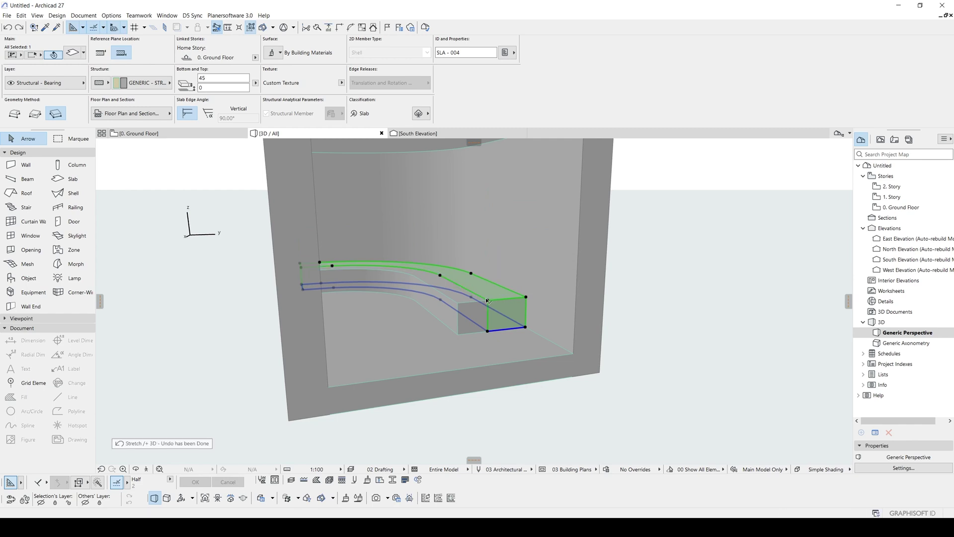
# Stretch the outer strip slab upward from its front corner to a thickness of 70, and deselect it
pyautogui.click(488, 298)
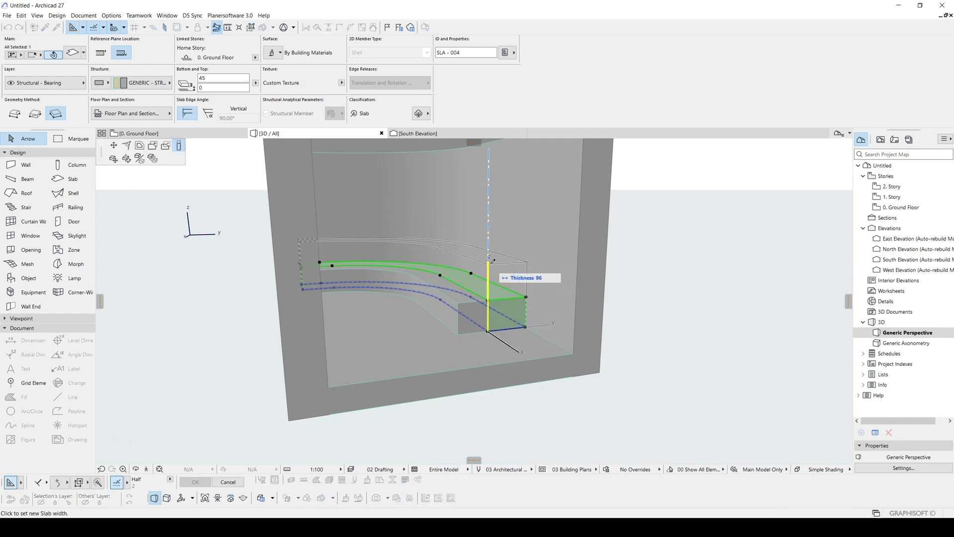
pyautogui.write('70')
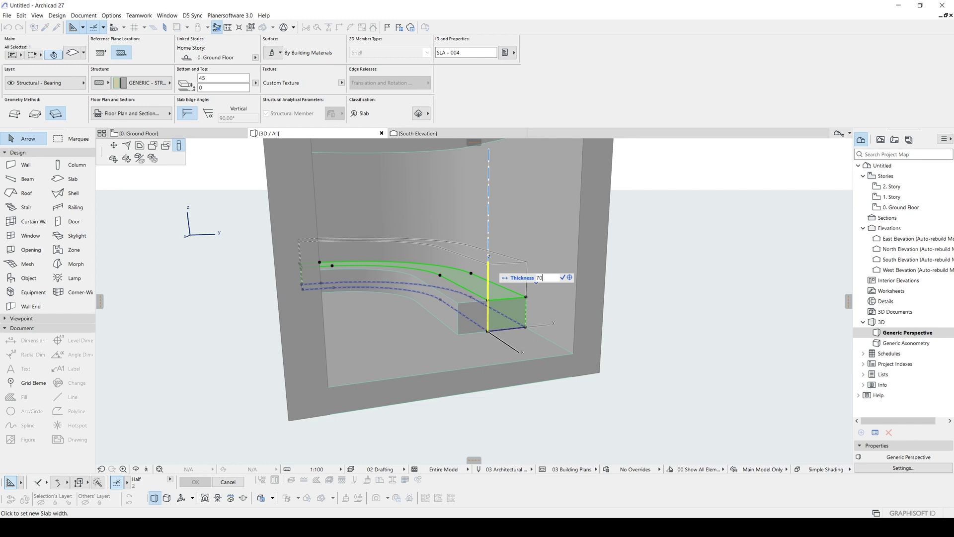
pyautogui.press('Return')
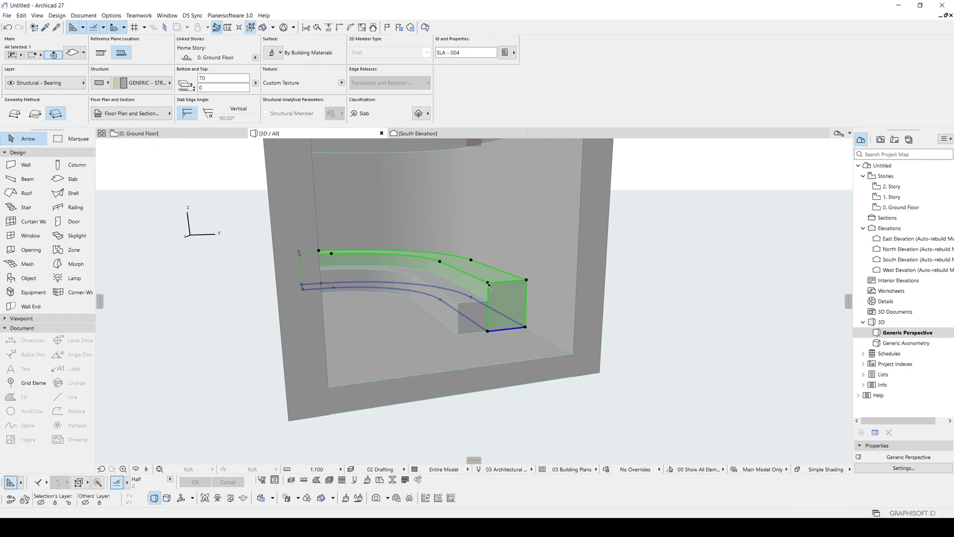
pyautogui.scroll(3, 488, 299)
pyautogui.keyDown('shift'); pyautogui.moveTo(489, 301); pyautogui.dragTo(523, 275, button='middle'); pyautogui.keyUp('shift')
pyautogui.click(609, 304)
# Examine the stepped curved strip slabs inside the building and the outer walls from several sides in 3D
pyautogui.scroll(2, 397, 299)
pyautogui.scroll(-5, 436, 337)
pyautogui.scroll(4, 416, 294)
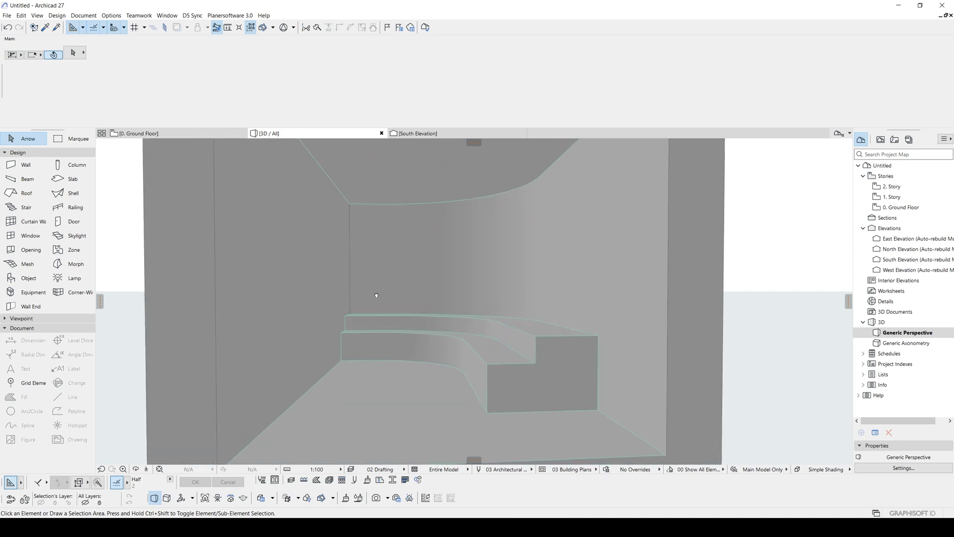
pyautogui.keyDown('shift'); pyautogui.moveTo(378, 298); pyautogui.dragTo(343, 308, button='middle'); pyautogui.keyUp('shift')
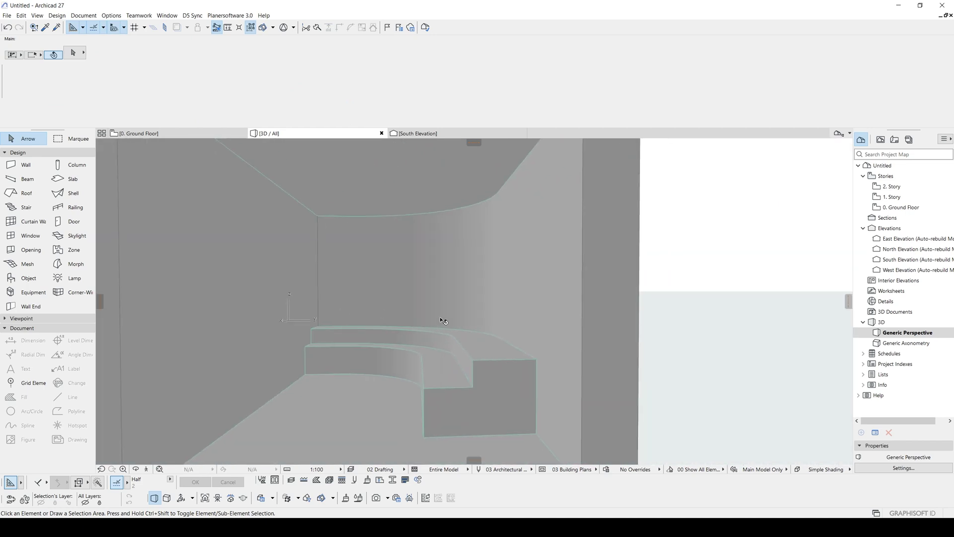
pyautogui.scroll(-3, 440, 317)
pyautogui.keyDown('shift'); pyautogui.moveTo(440, 318); pyautogui.dragTo(550, 342, button='middle'); pyautogui.keyUp('shift')
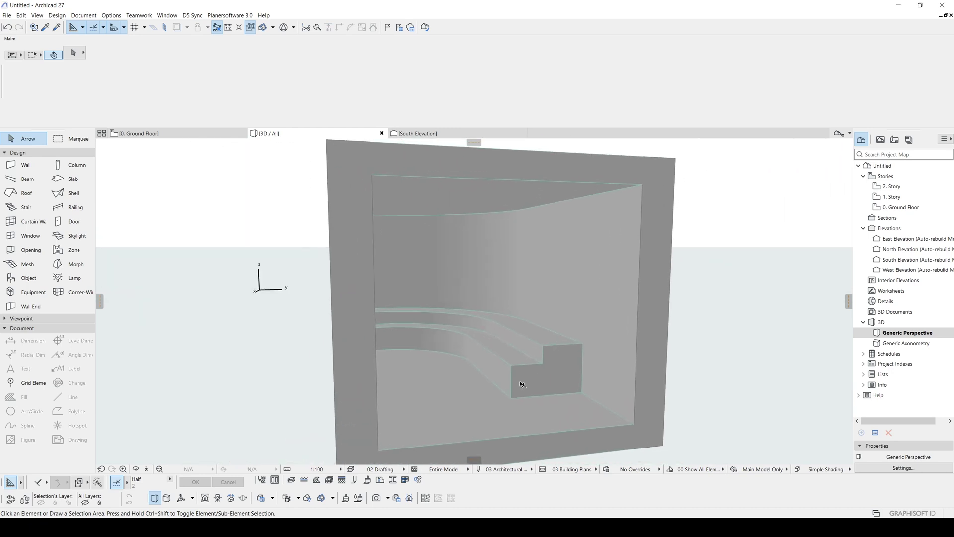
pyautogui.keyDown('shift'); pyautogui.moveTo(703, 332); pyautogui.dragTo(301, 309, button='middle'); pyautogui.keyUp('shift')
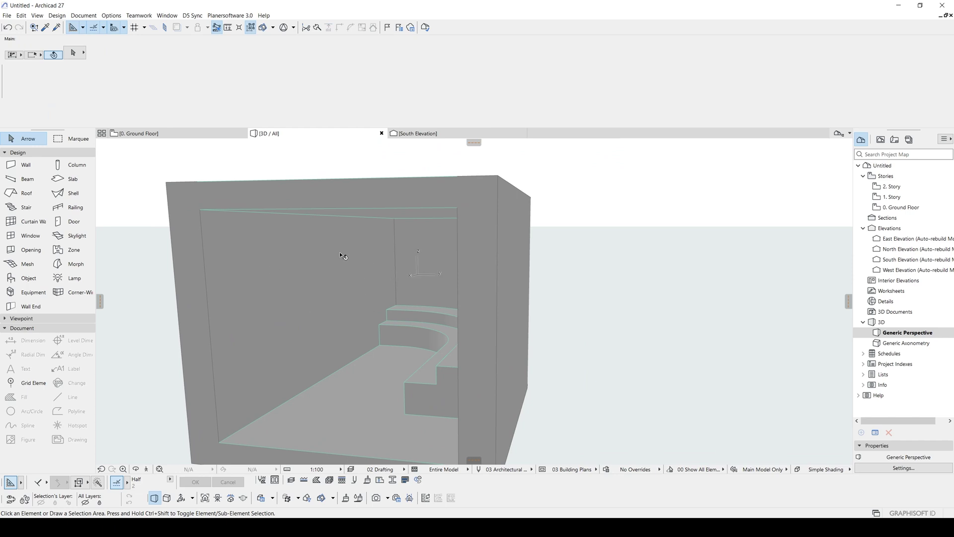
pyautogui.keyDown('shift'); pyautogui.moveTo(319, 262); pyautogui.dragTo(556, 276, button='middle'); pyautogui.keyUp('shift')
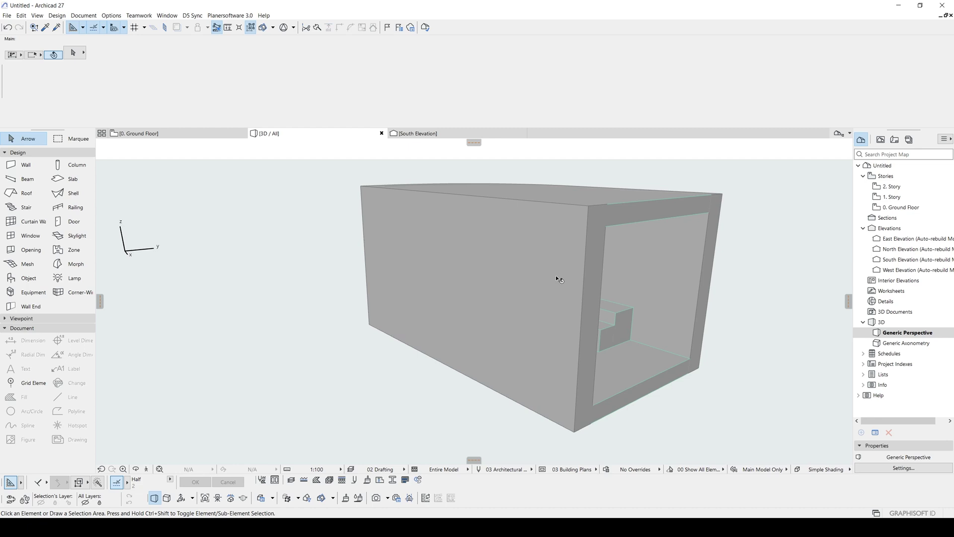
# On the Ground Floor plan, draw a closed rounded spline with five nodes in the empty area below the straight lower wall
pyautogui.press('F2')
pyautogui.scroll(-4, 498, 267)
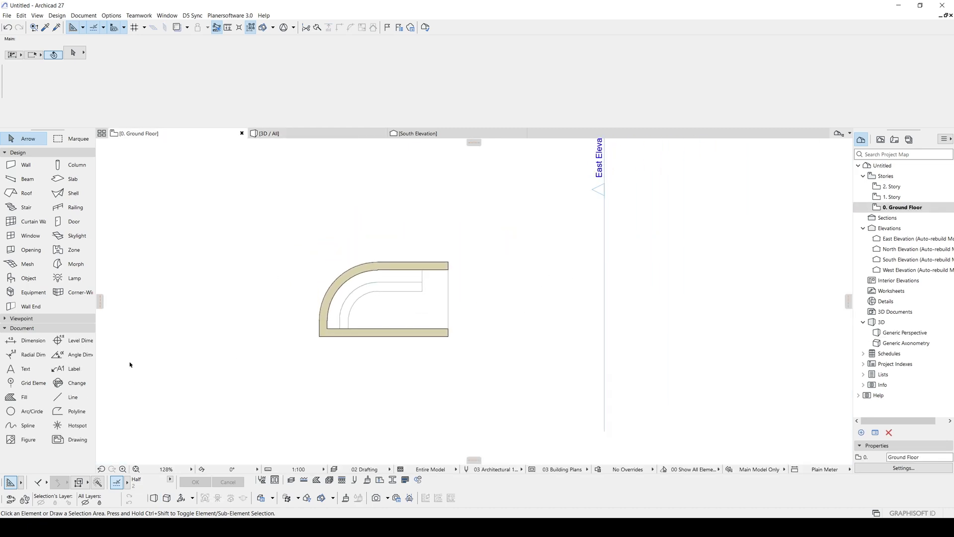
pyautogui.click(29, 426)
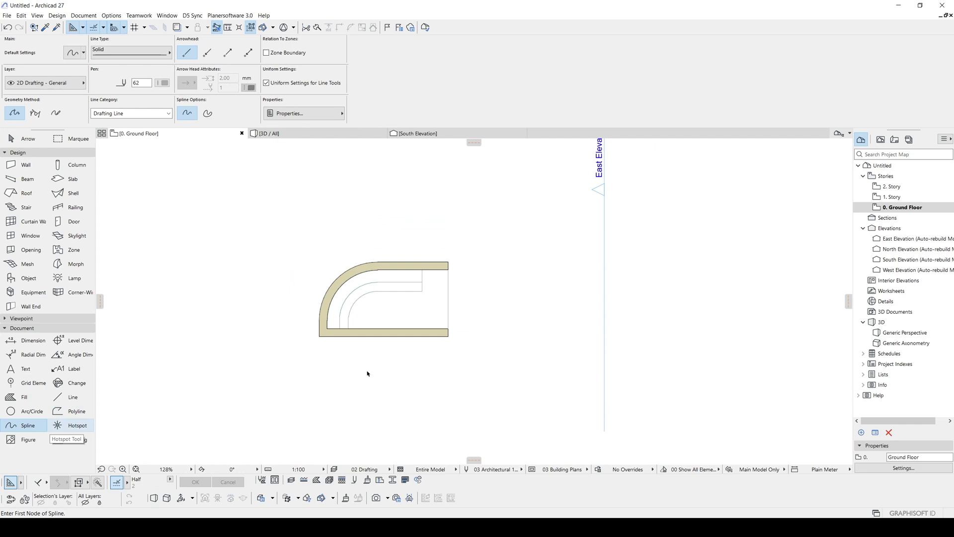
pyautogui.scroll(4, 362, 373)
pyautogui.moveTo(353, 346); pyautogui.dragTo(378, 332, button='middle')
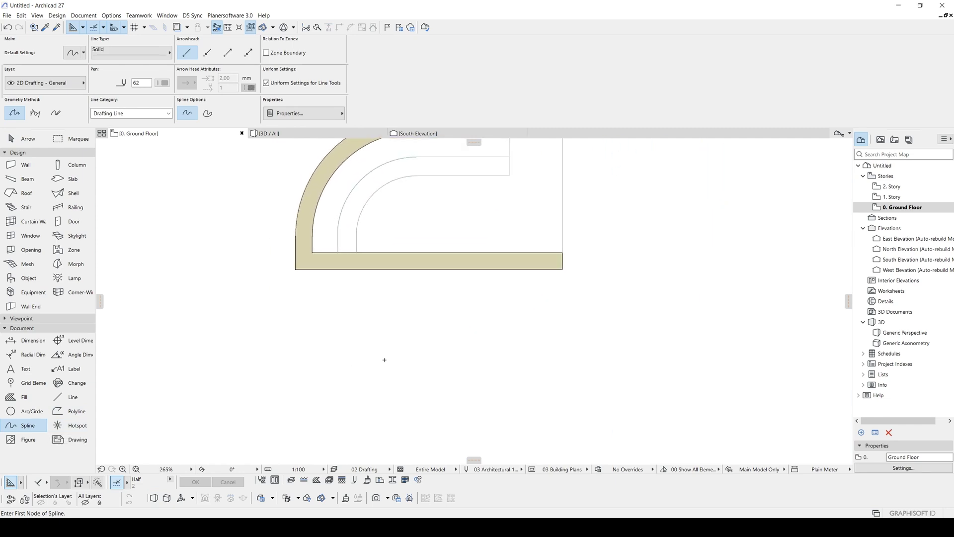
pyautogui.click(384, 338)
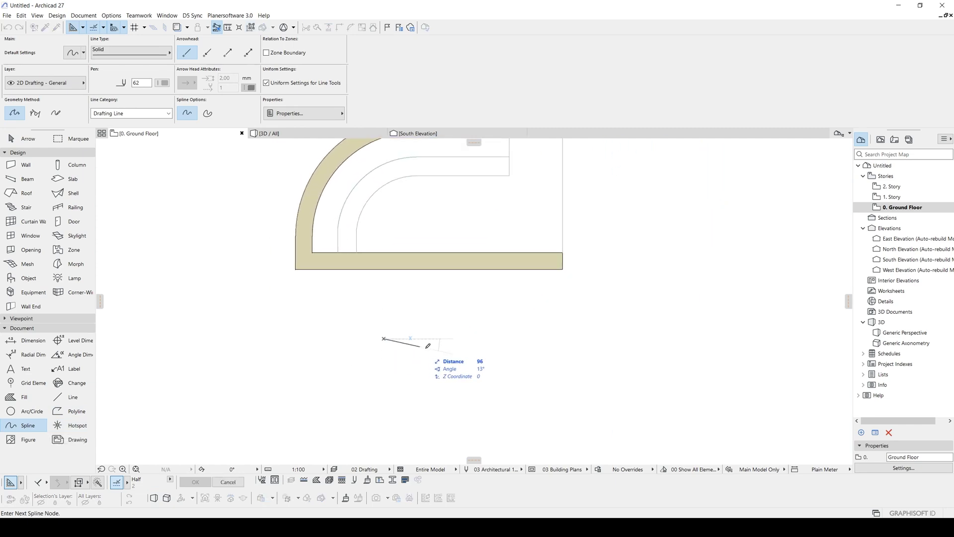
pyautogui.click(481, 356)
pyautogui.click(451, 340)
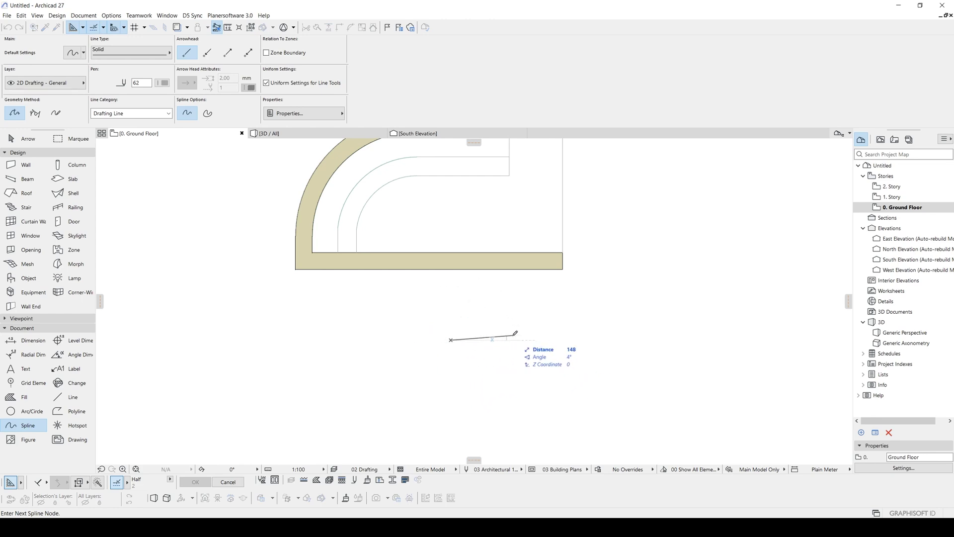
pyautogui.click(559, 383)
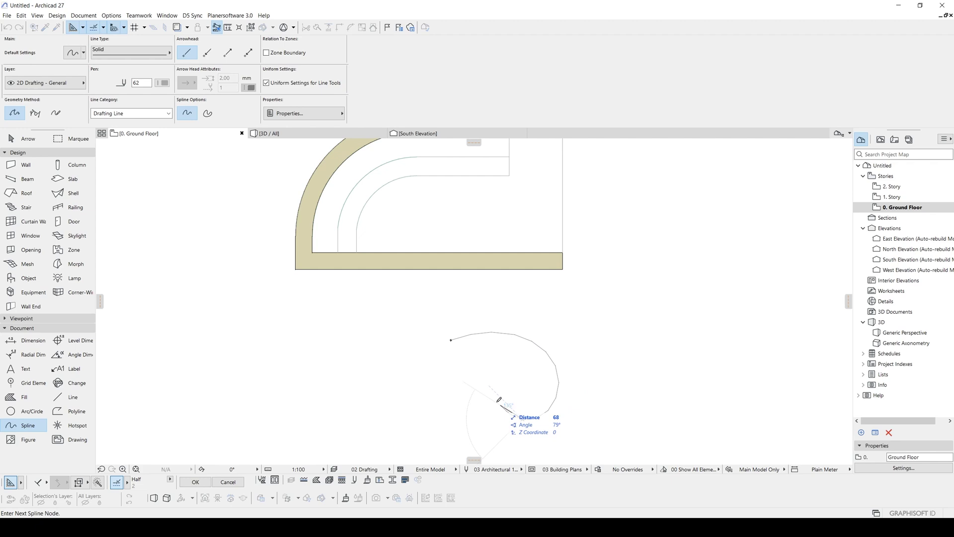
pyautogui.click(464, 391)
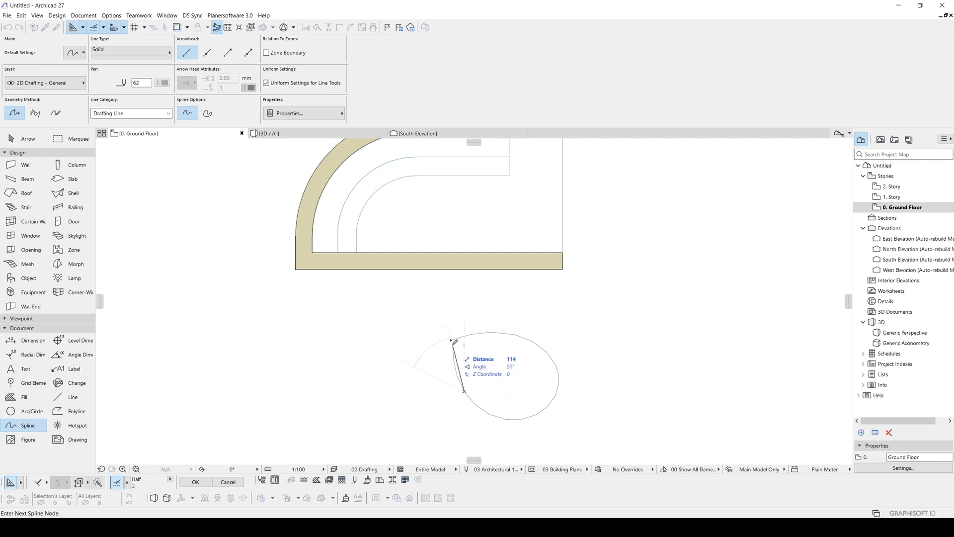
pyautogui.click(451, 340)
# Stretch the spline's upper right node straight up until it is level with the neighbouring top node
pyautogui.scroll(-2, 464, 368)
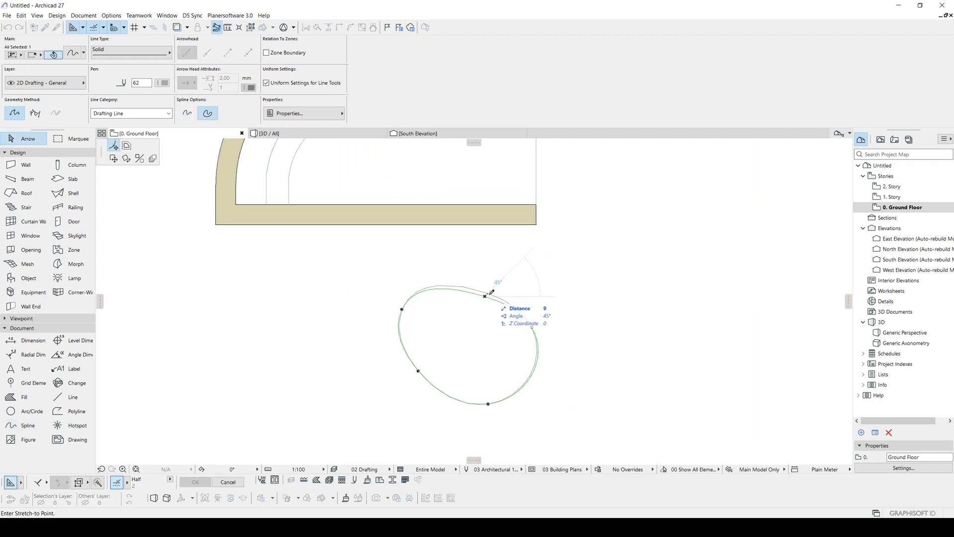
pyautogui.click(532, 327)
pyautogui.click(533, 327)
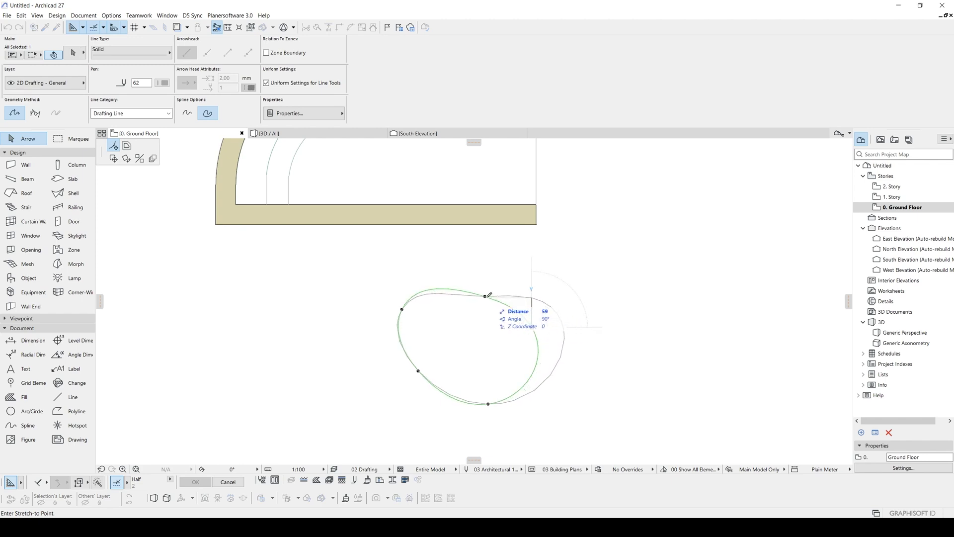
pyautogui.click(532, 296)
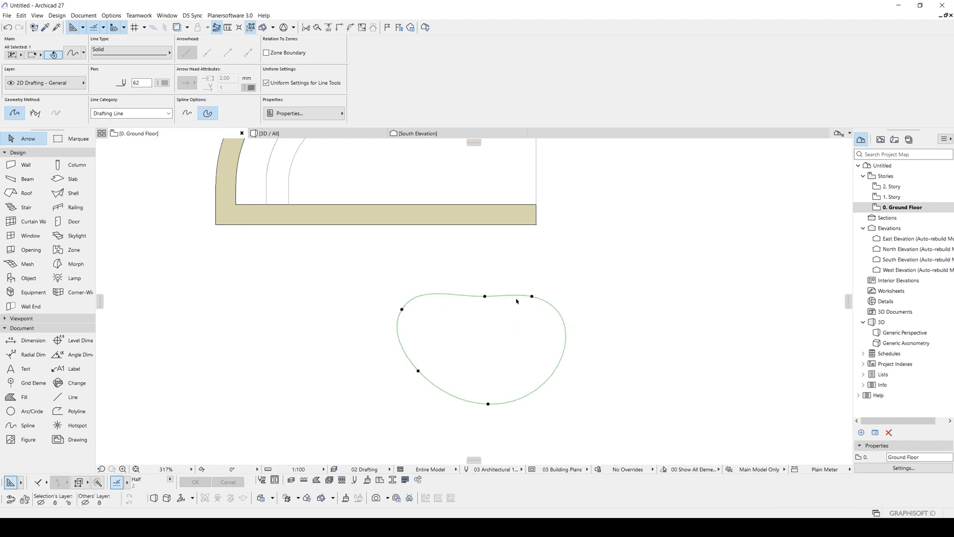
# Switch the spline to the Bezier geometry method and stretch the upper right node's handle horizontally through the neighbouring top node
pyautogui.scroll(5, 517, 301)
pyautogui.scroll(-3, 378, 288)
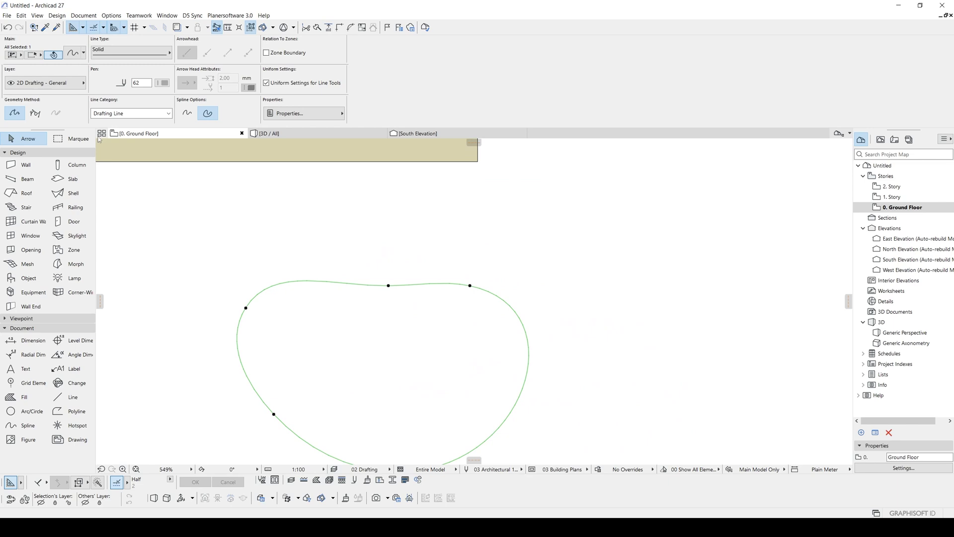
pyautogui.click(38, 116)
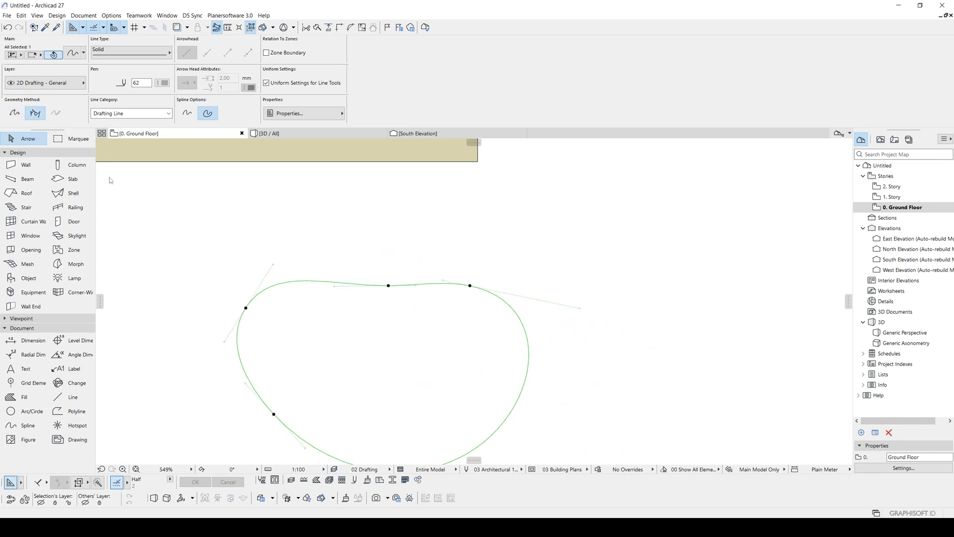
pyautogui.click(446, 282)
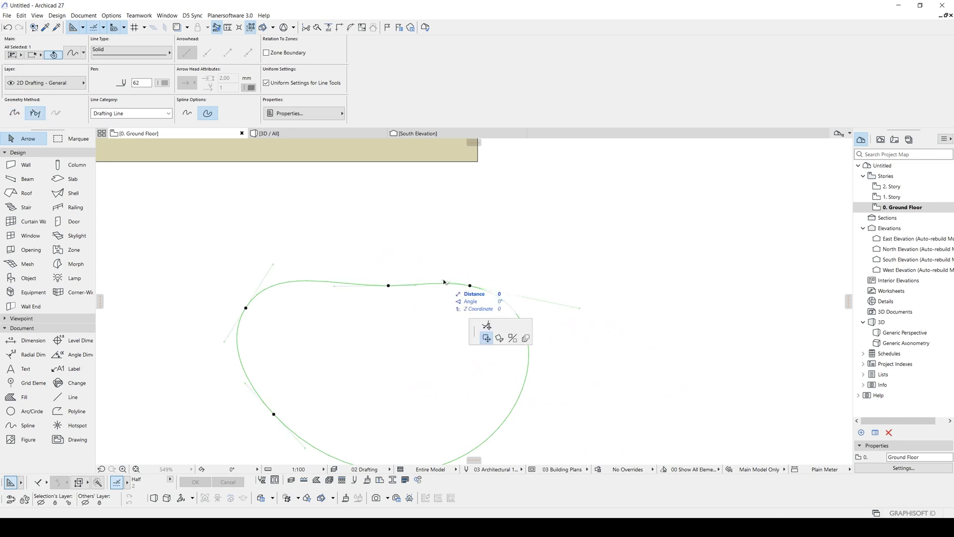
pyautogui.click(486, 338)
pyautogui.click(114, 145)
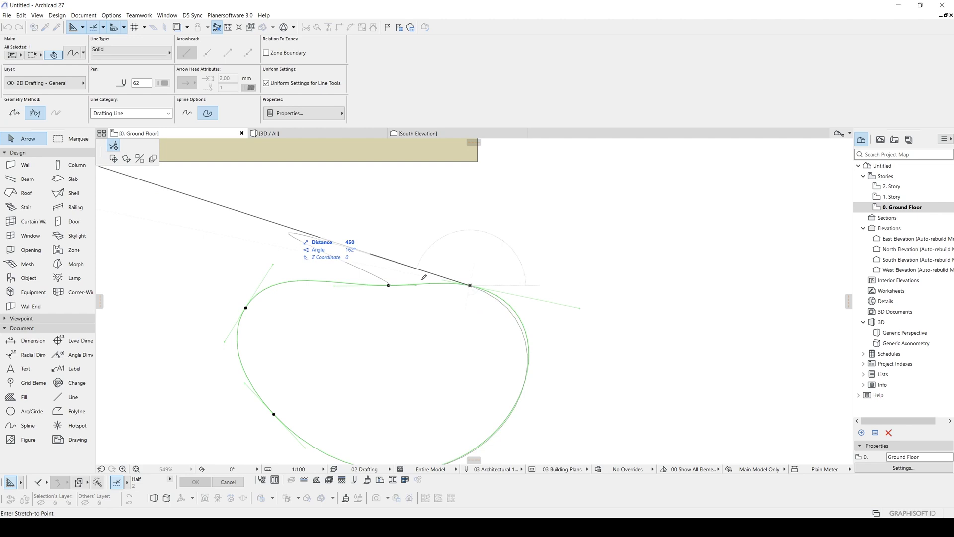
pyautogui.click(225, 285)
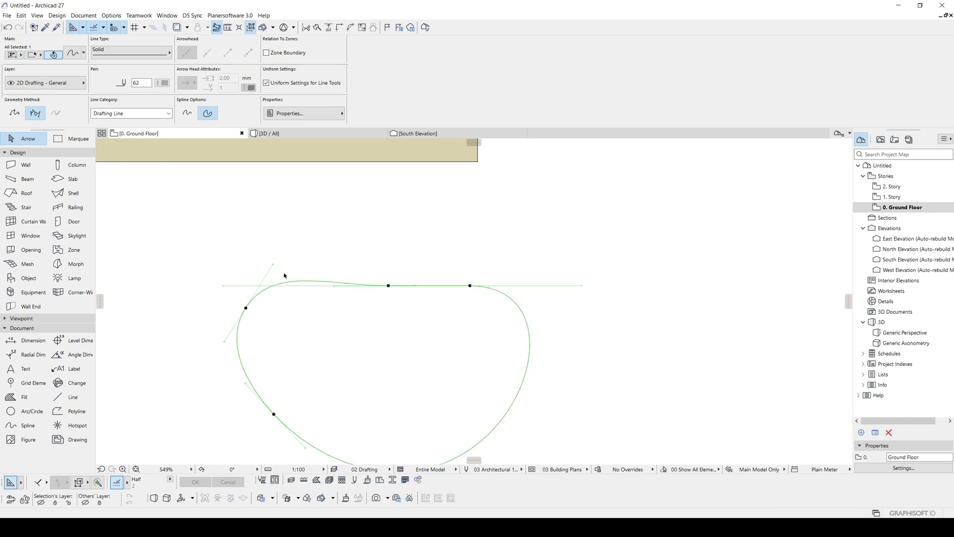
# Lengthen the left-hand handle of the spline's middle top node along the horizontal
pyautogui.click(273, 265)
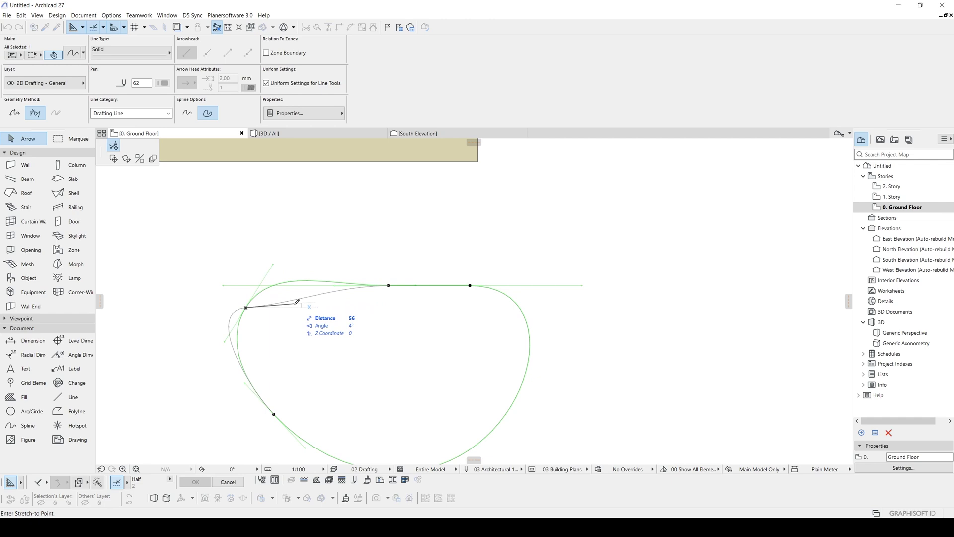
pyautogui.press('Escape')
pyautogui.click(335, 286)
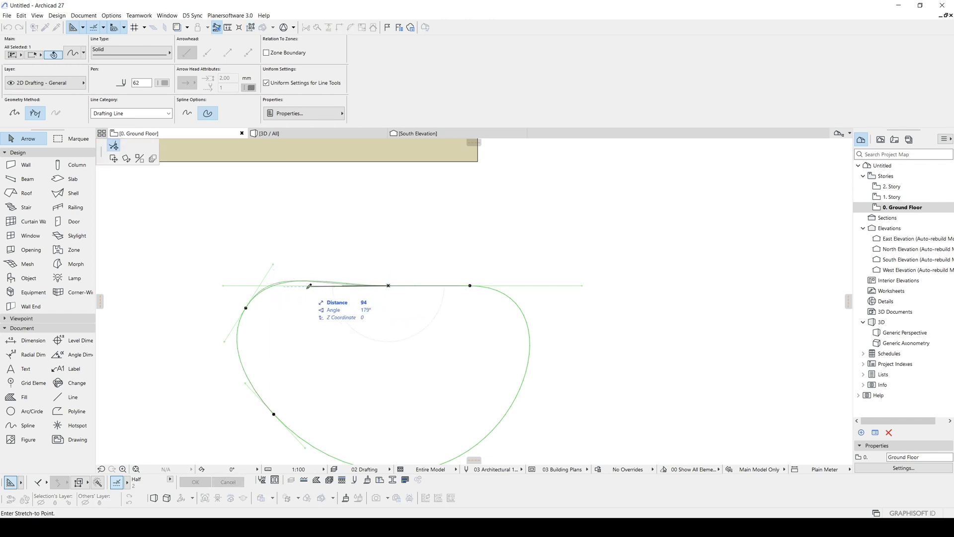
pyautogui.click(280, 286)
# Move the spline's upper left node slightly downward and in toward the centre of the shape
pyautogui.click(246, 309)
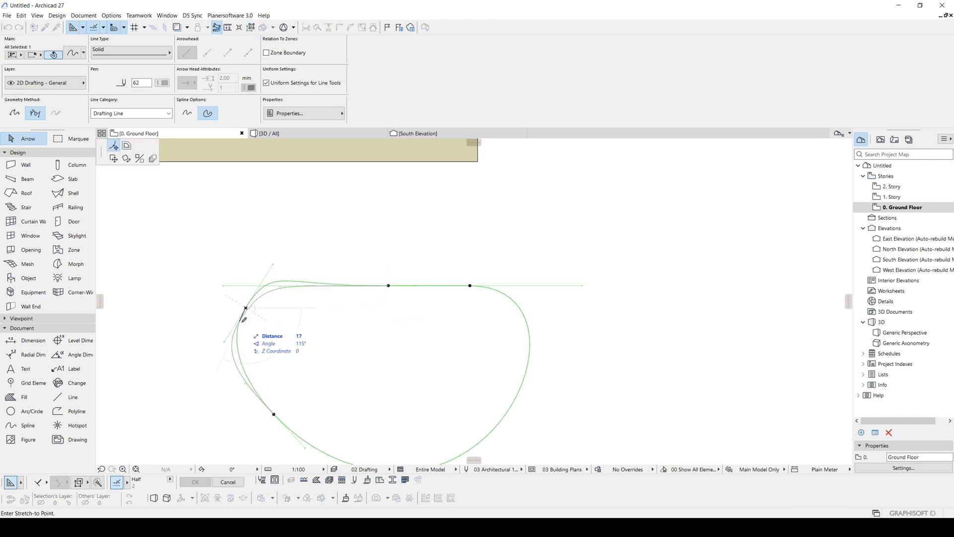
pyautogui.click(243, 319)
pyautogui.scroll(-3, 375, 273)
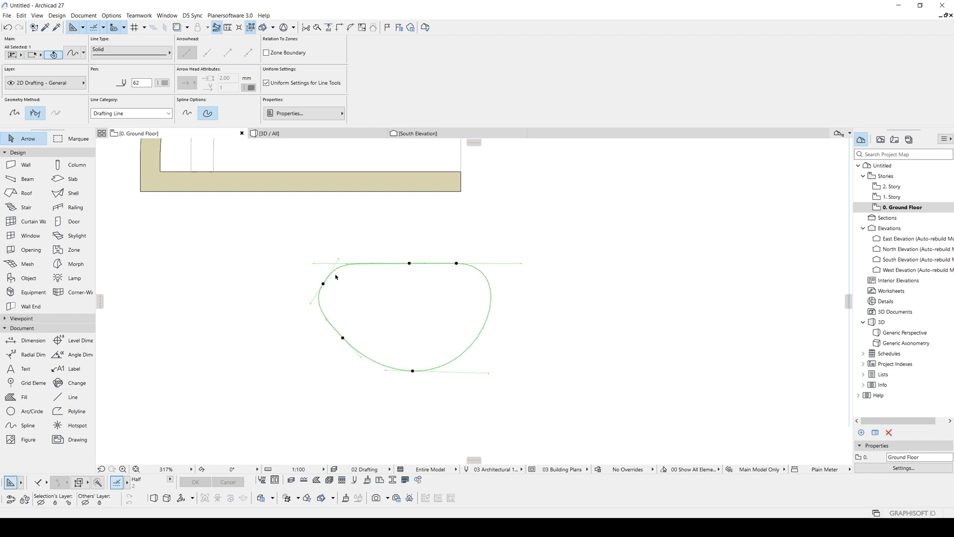
pyautogui.click(323, 283)
pyautogui.click(331, 288)
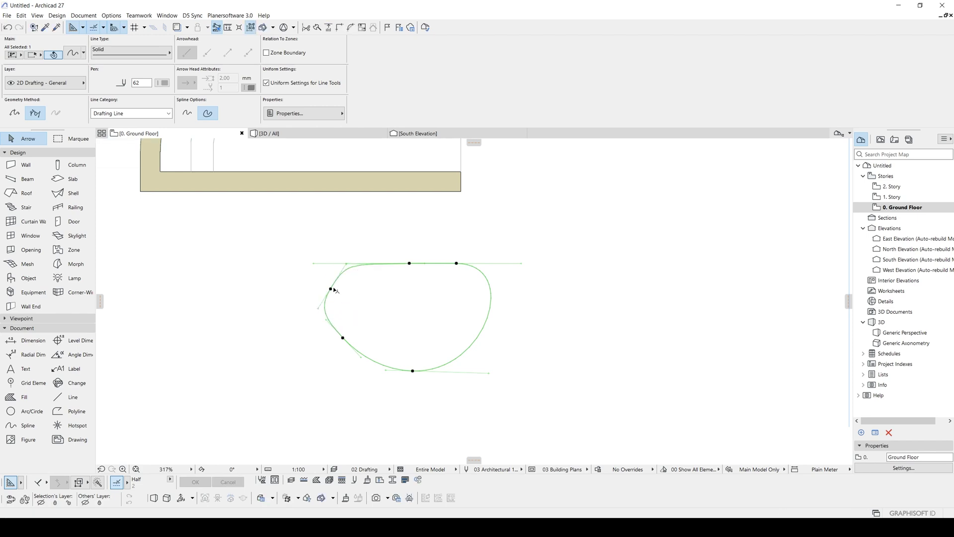
# Shorten the upper handle of the spline's upper left node and turn its lower handle to a steeper angle
pyautogui.scroll(3, 335, 286)
pyautogui.scroll(4, 349, 231)
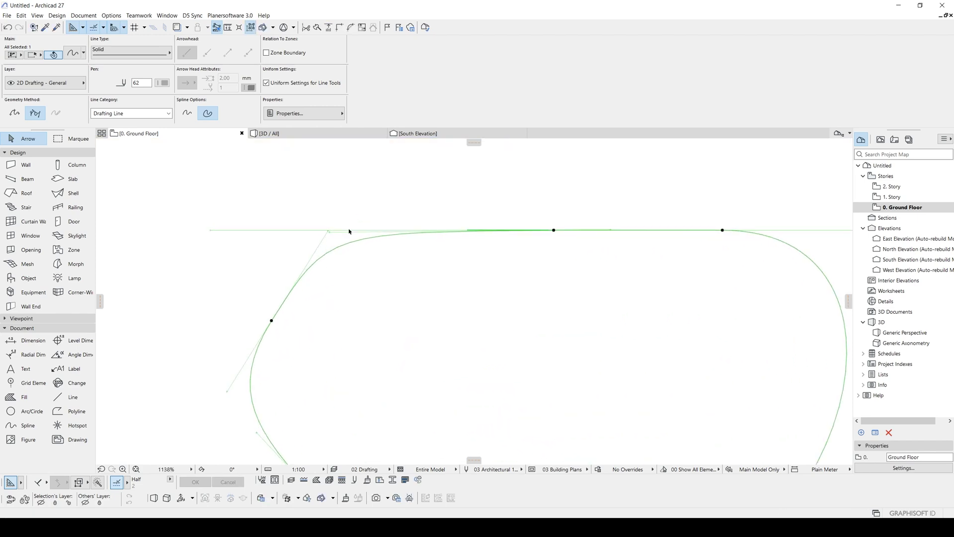
pyautogui.click(329, 231)
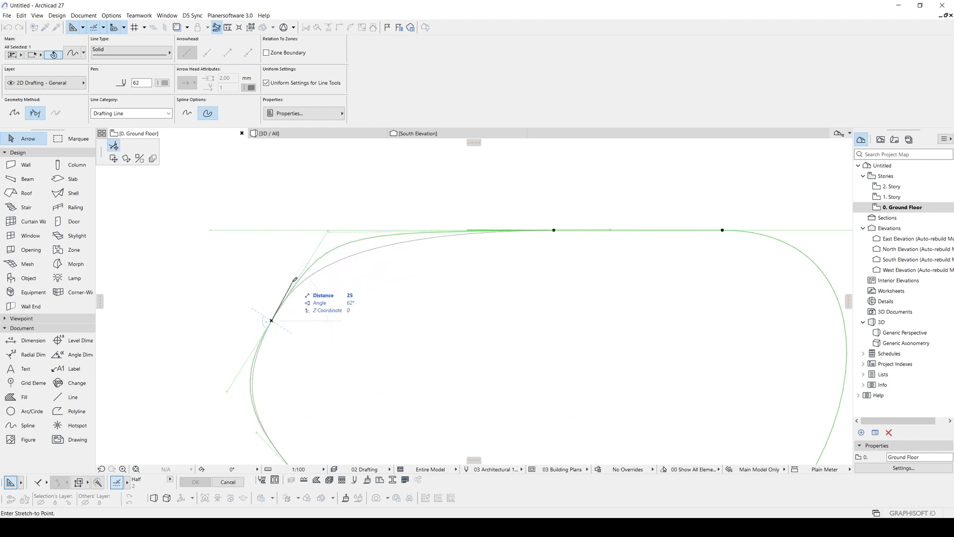
pyautogui.click(292, 285)
pyautogui.scroll(-4, 302, 264)
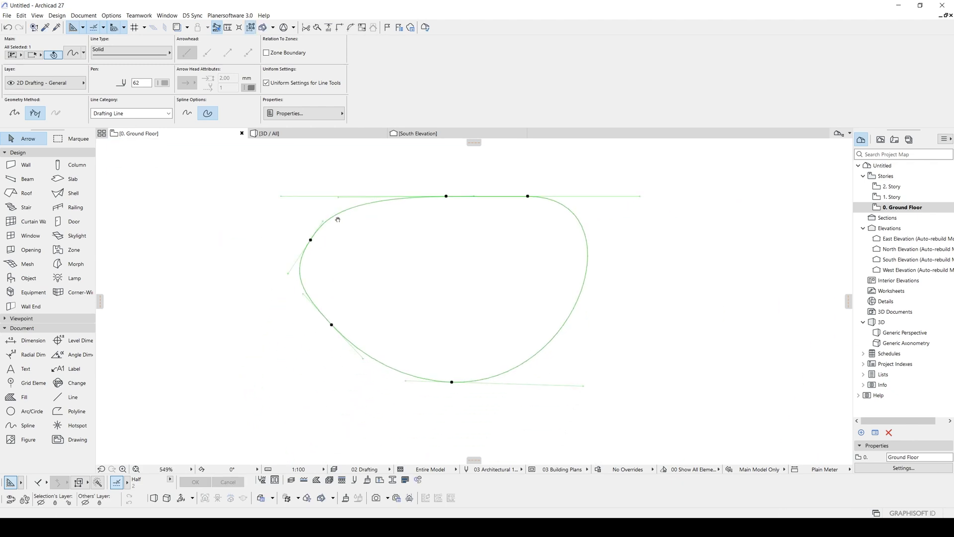
pyautogui.click(299, 261)
pyautogui.click(305, 264)
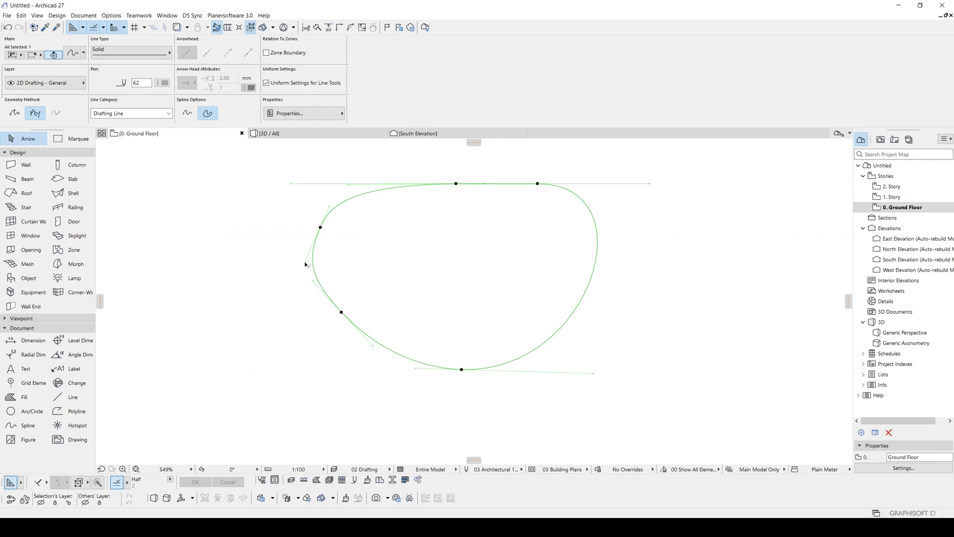
# Shorten the lower handle of the spline's upper left node to tighten the curve beneath it
pyautogui.scroll(-3, 428, 292)
pyautogui.click(493, 283)
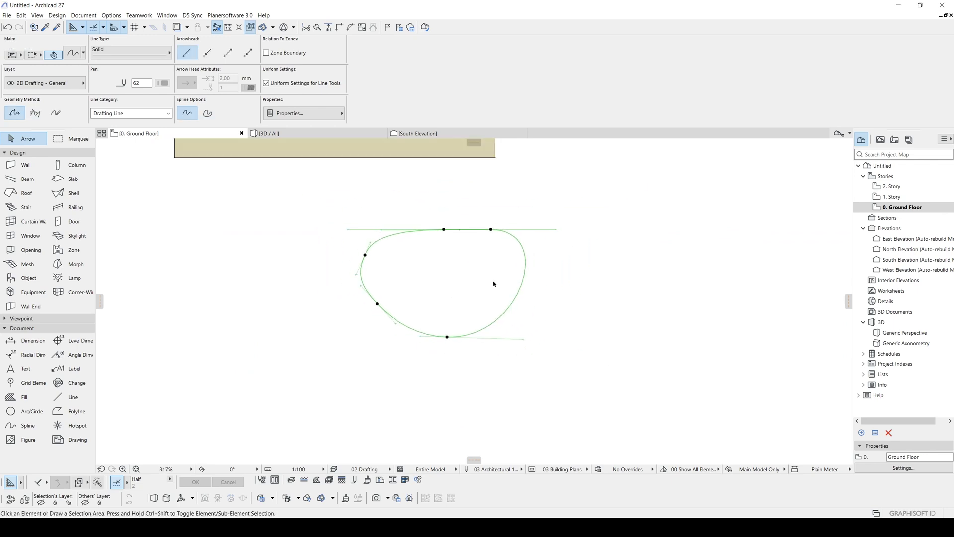
pyautogui.click(383, 312)
pyautogui.click(384, 314)
pyautogui.scroll(3, 361, 272)
pyautogui.click(366, 255)
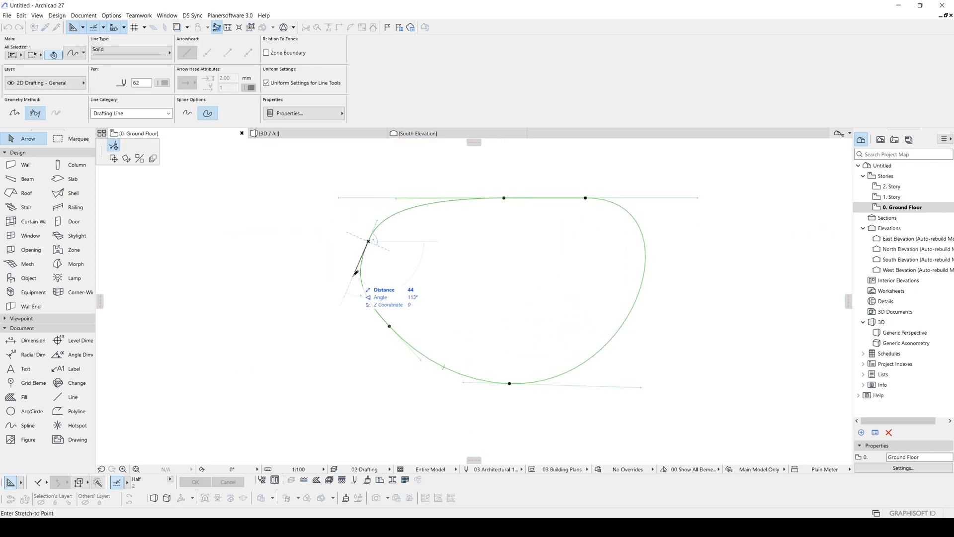
pyautogui.click(357, 266)
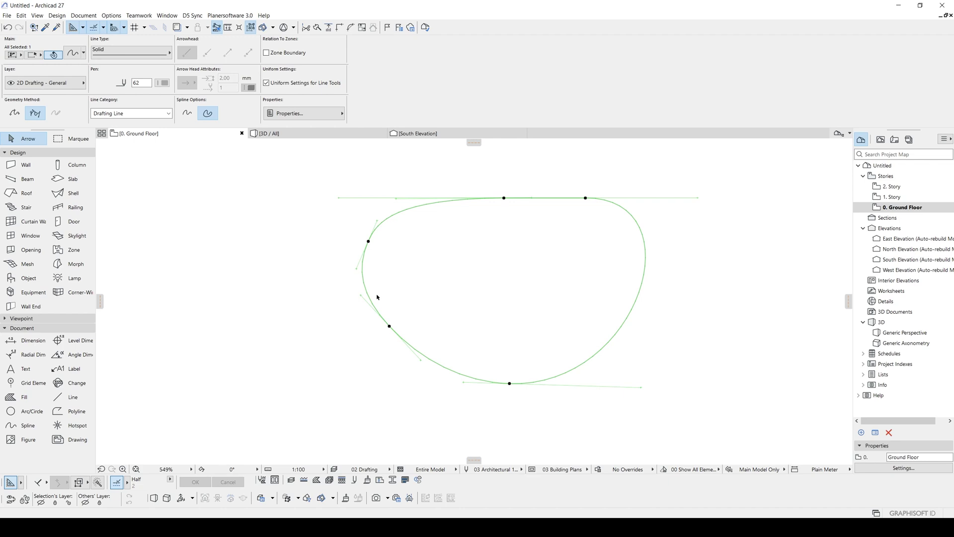
pyautogui.press('Escape')
# Examine the spline outline's shape and its placement relative to the building in the floor plan
pyautogui.scroll(-3, 397, 305)
pyautogui.scroll(2, 477, 273)
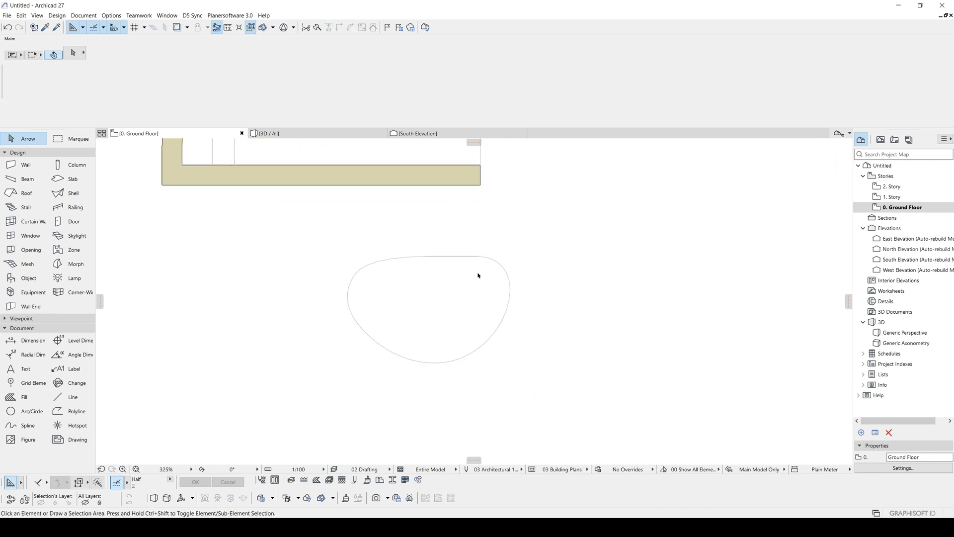
pyautogui.scroll(-3, 476, 273)
pyautogui.scroll(-3, 499, 282)
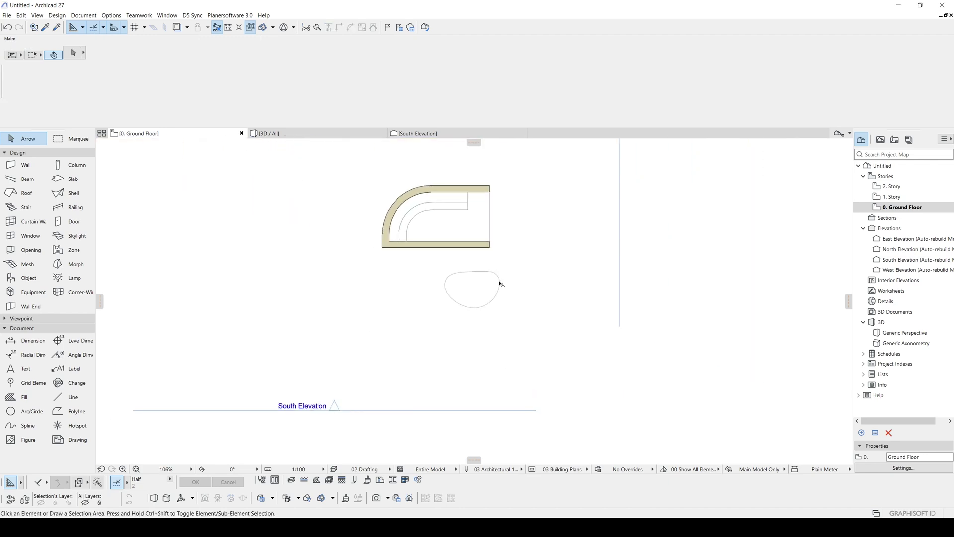
pyautogui.scroll(2, 495, 286)
pyautogui.click(499, 303)
pyautogui.scroll(2, 493, 331)
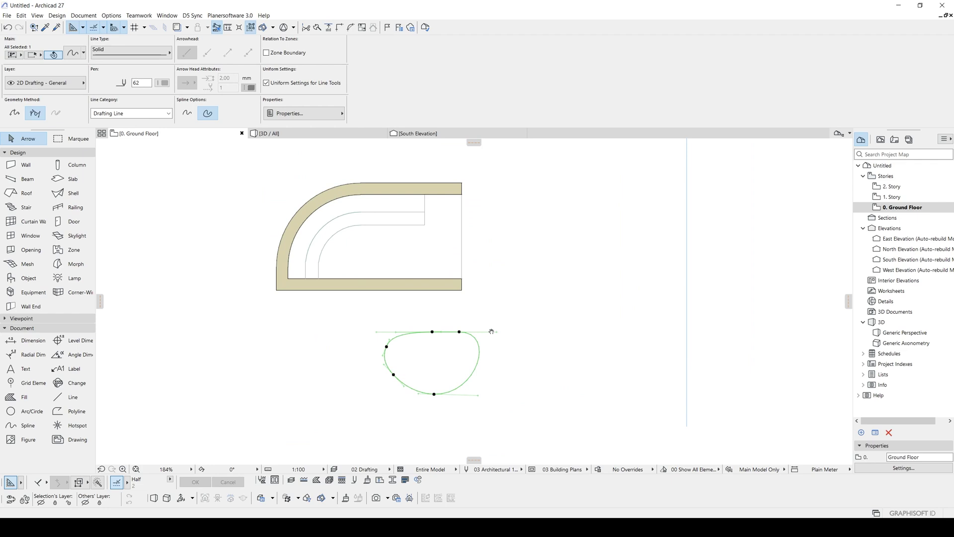
pyautogui.scroll(-2, 520, 279)
pyautogui.press('Escape')
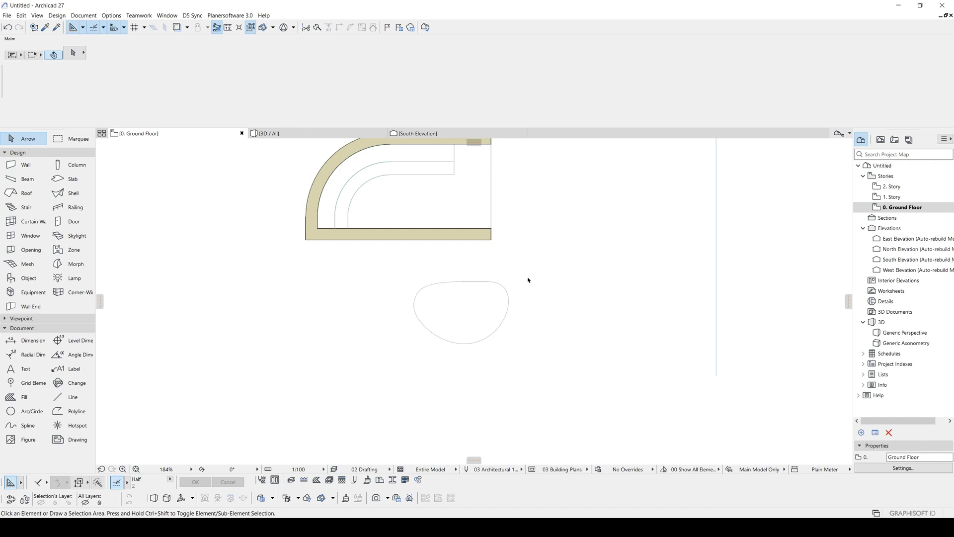
# Pick up the building slab's settings for a new slab and set its thickness to 5 and its elevation to 0
pyautogui.moveTo(500, 256); pyautogui.dragTo(490, 291, button='middle')
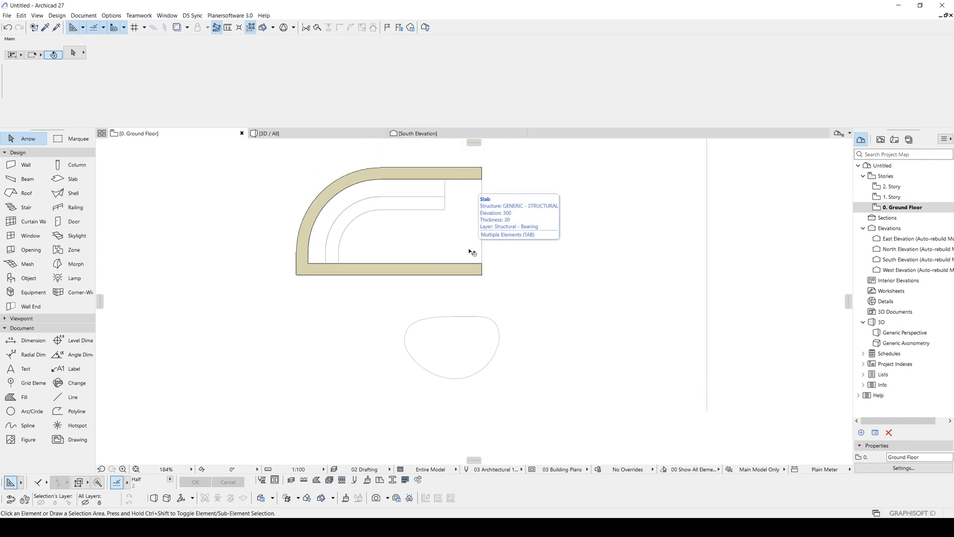
pyautogui.keyDown('alt'); pyautogui.click(471, 229); pyautogui.keyUp('alt')
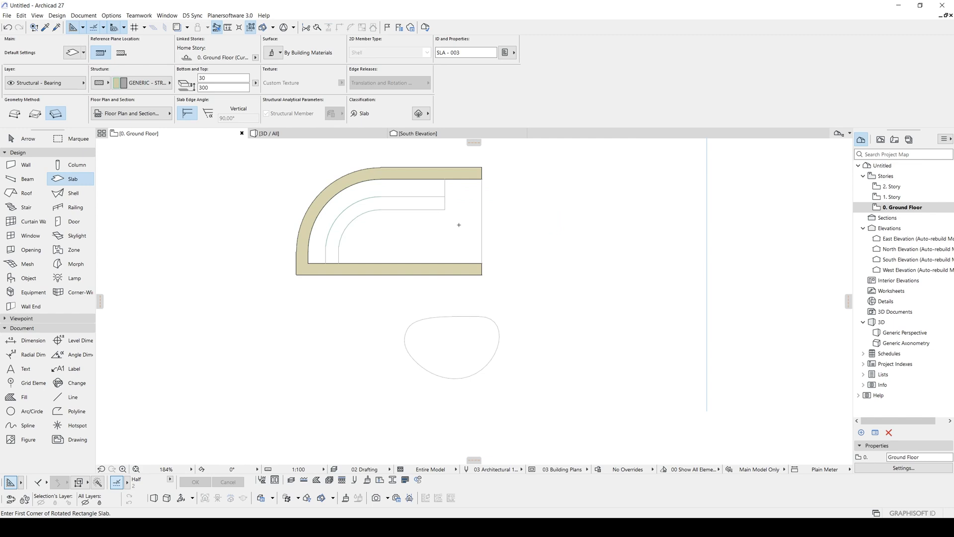
pyautogui.moveTo(300, 293); pyautogui.dragTo(273, 257, button='middle')
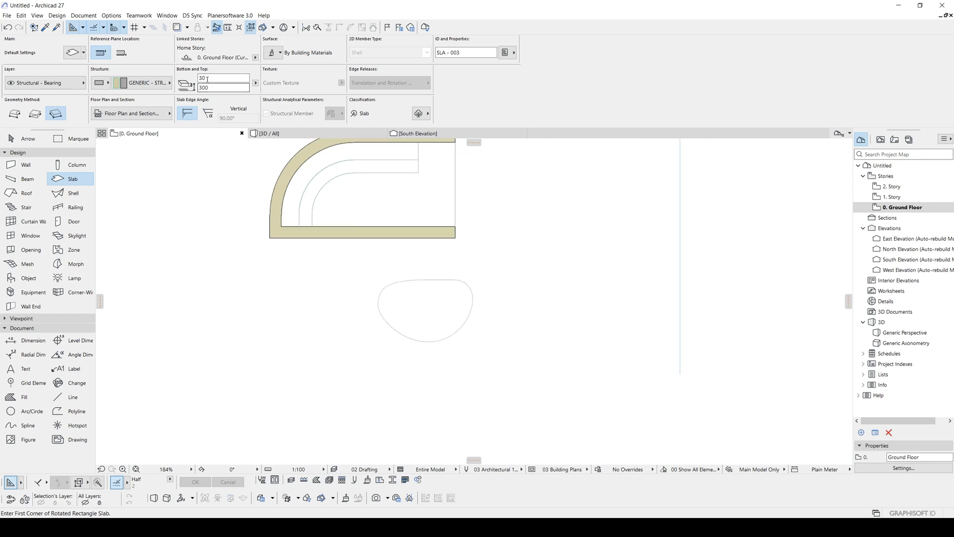
pyautogui.click(227, 88)
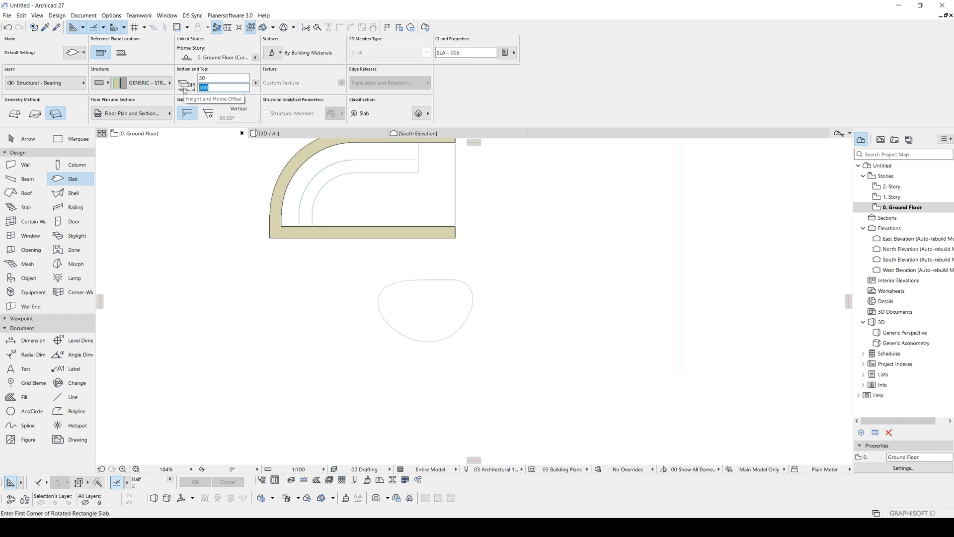
pyautogui.write('0')
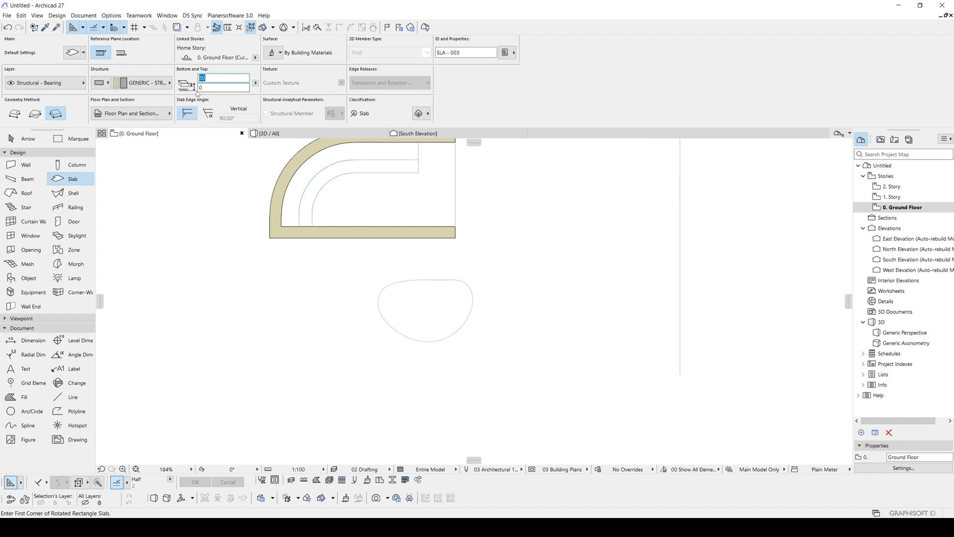
pyautogui.write('5')
# Create a slab from the closed spline outline with the Magic Wand
pyautogui.scroll(2, 441, 379)
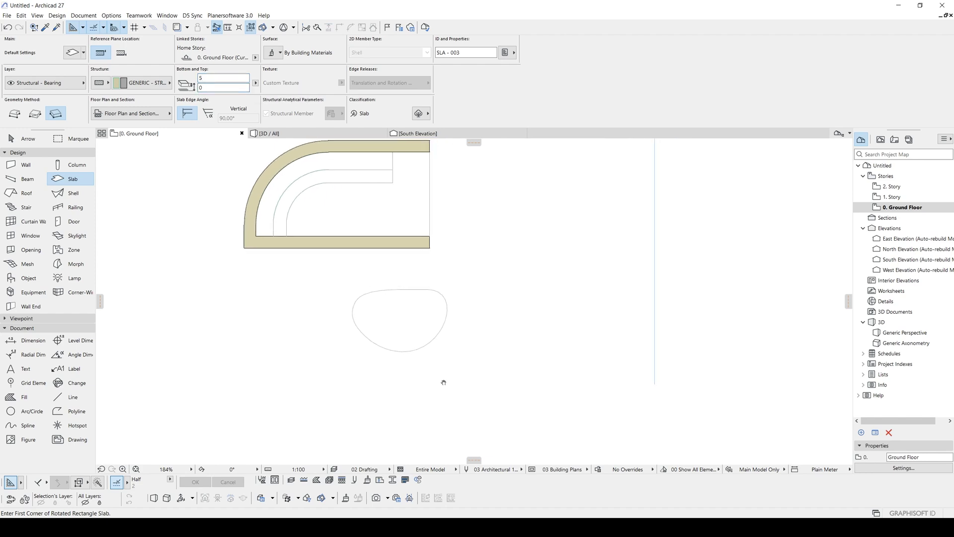
pyautogui.scroll(1, 411, 317)
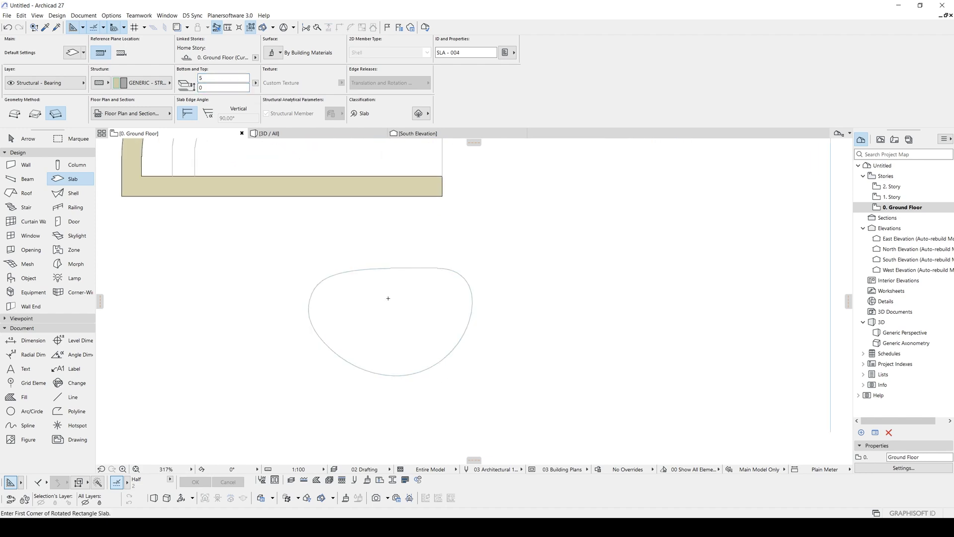
pyautogui.keyDown('shift'); pyautogui.click(367, 301); pyautogui.keyUp('shift')
pyautogui.scroll(3, 369, 302)
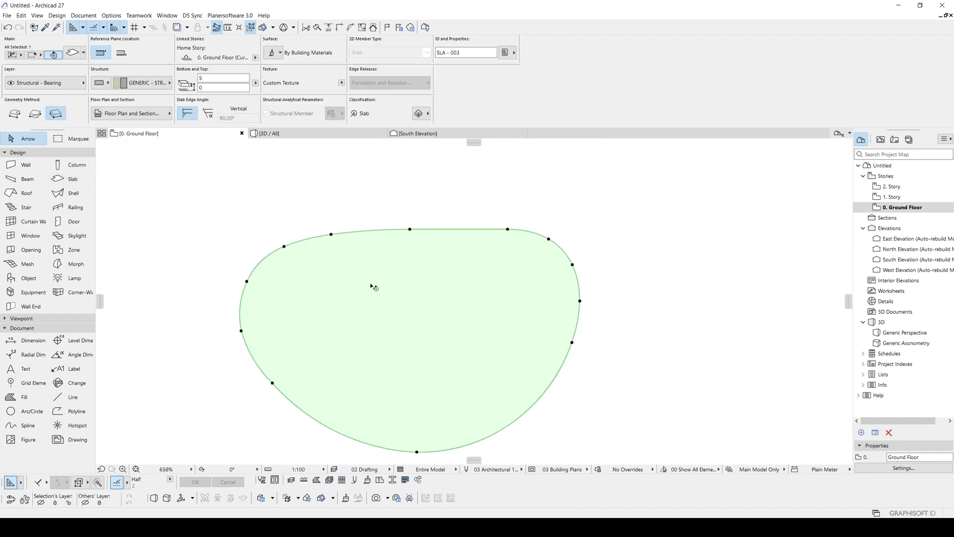
pyautogui.click(360, 234)
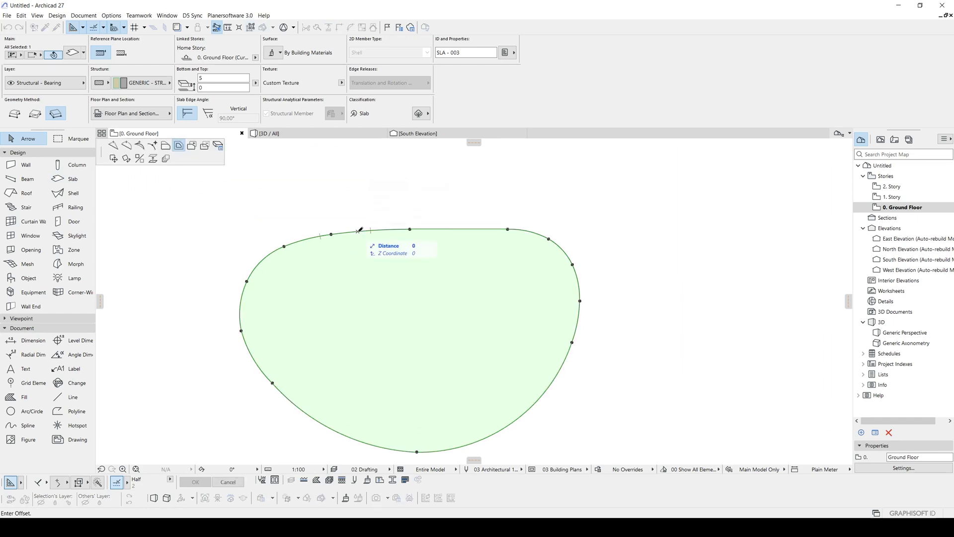
pyautogui.click(179, 146)
pyautogui.press('Escape')
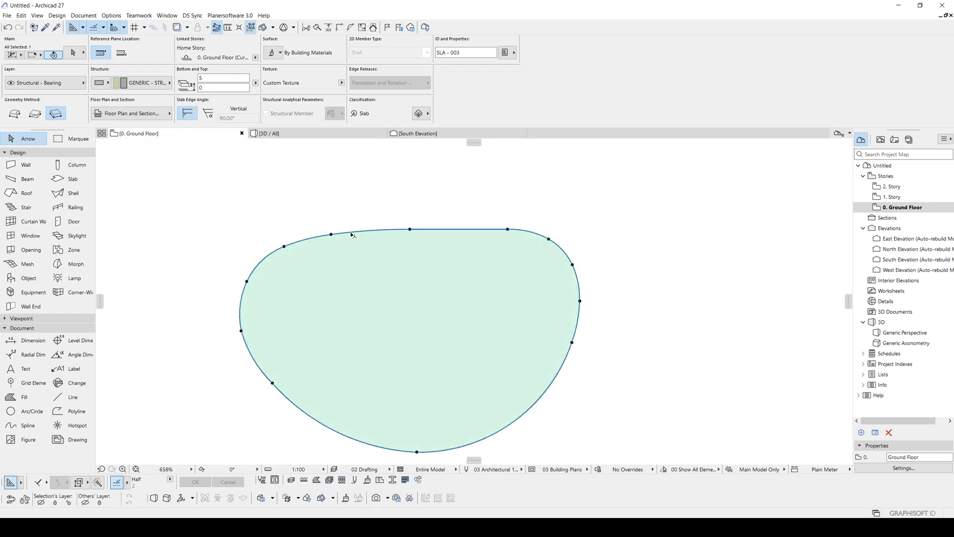
# Offset all edges of the organic slab inward as a smaller copy, keeping the original slab
pyautogui.click(340, 238)
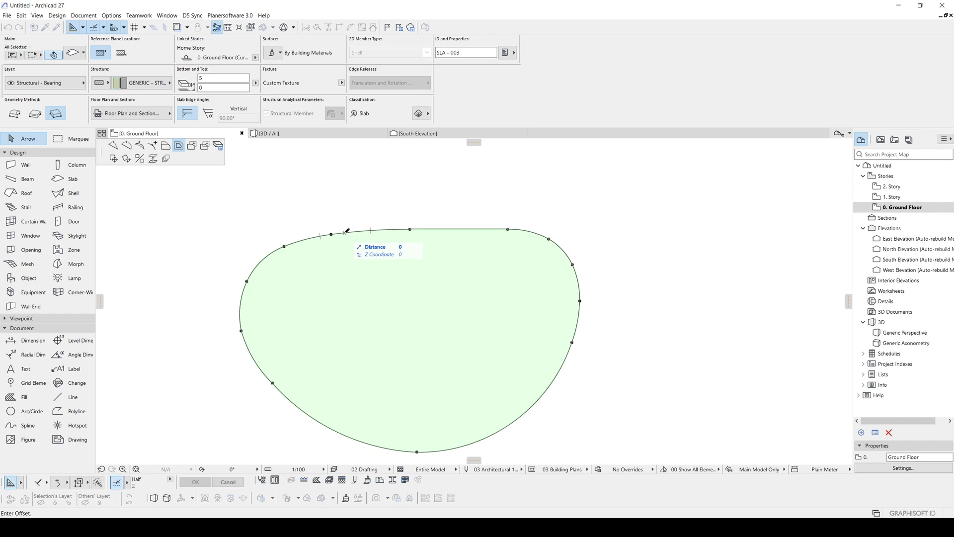
pyautogui.click(179, 145)
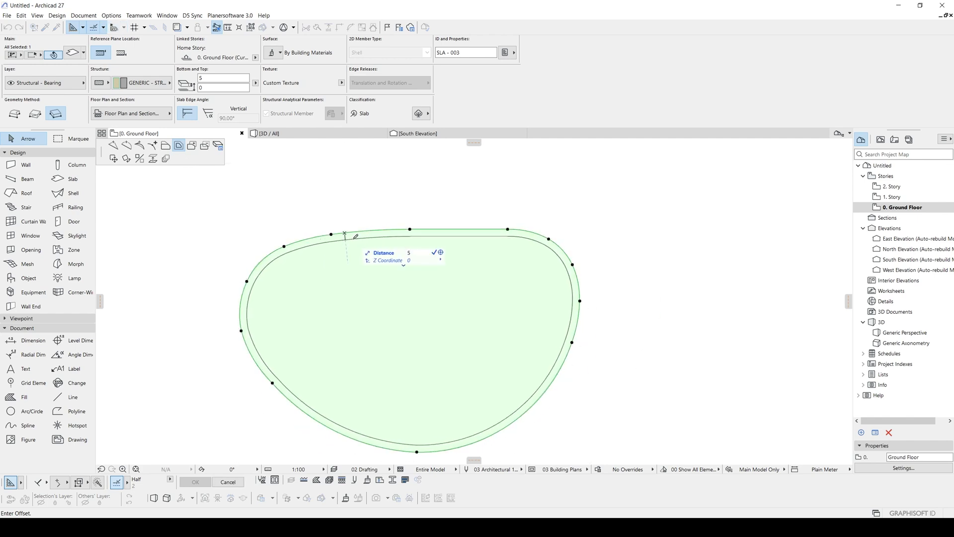
pyautogui.press('Return')
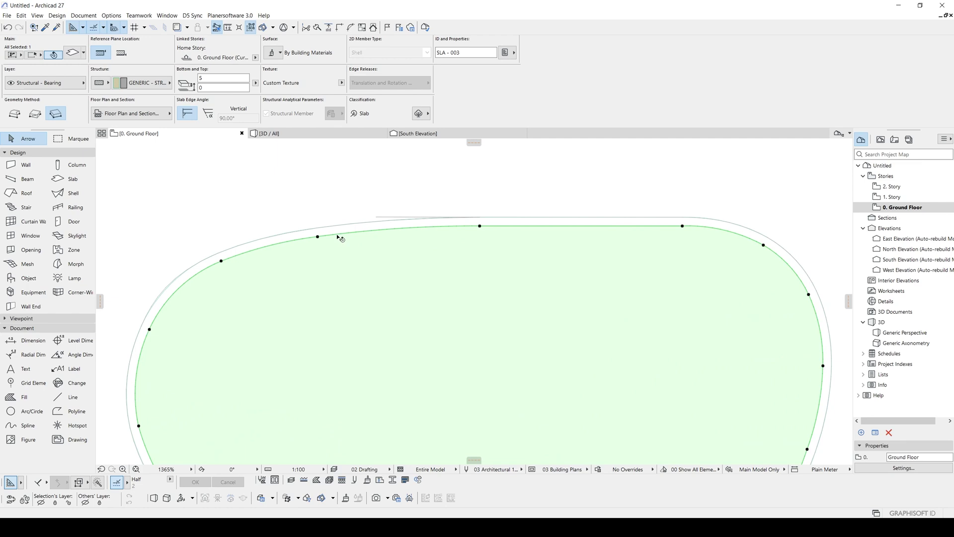
# Subtract the inner slab's outline from the outer organic slab so that only a narrow rim remains
pyautogui.click(316, 228)
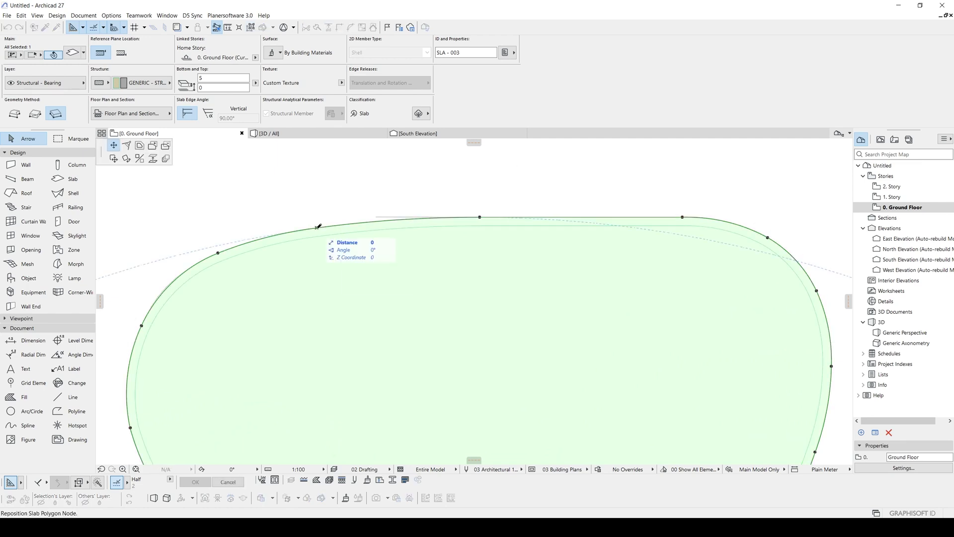
pyautogui.click(166, 146)
pyautogui.scroll(-3, 379, 267)
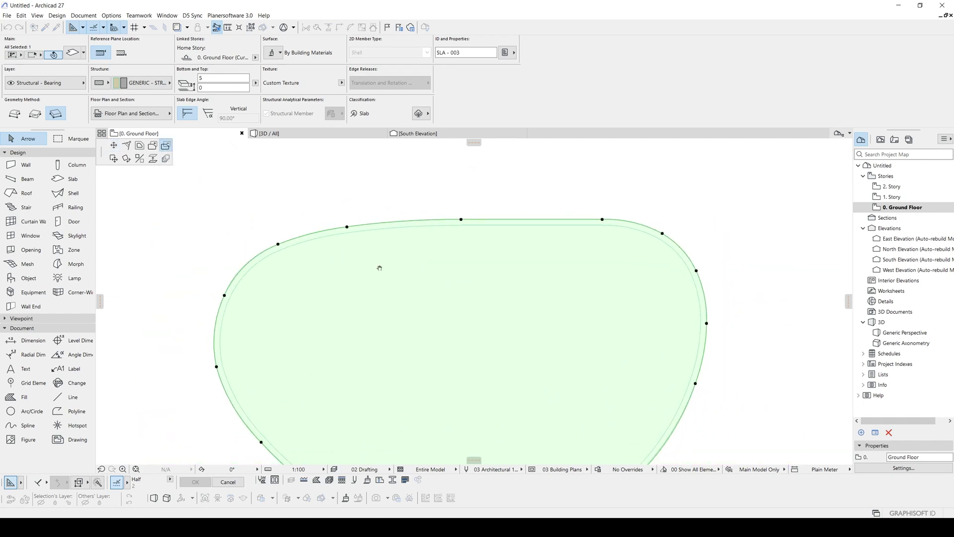
pyautogui.click(350, 238)
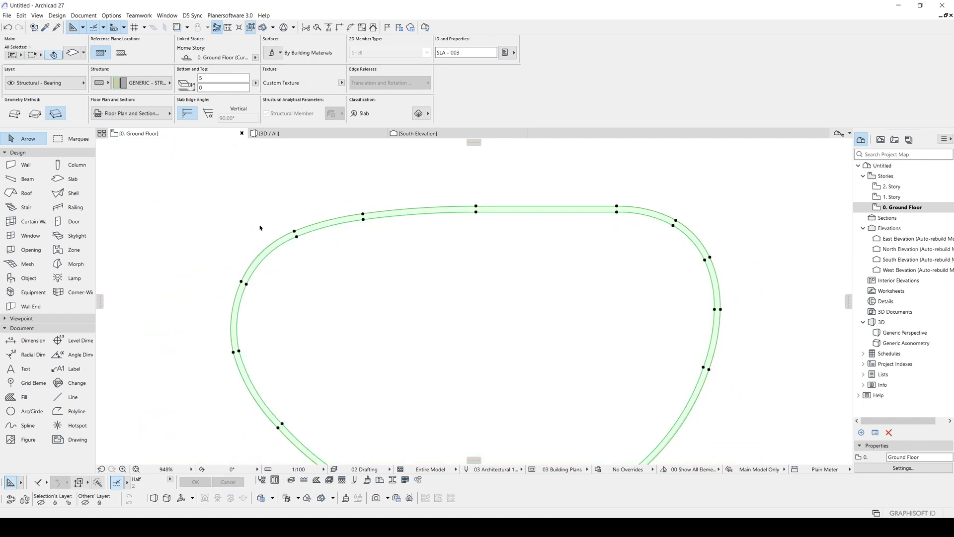
pyautogui.scroll(1, 330, 227)
pyautogui.scroll(-3, 299, 235)
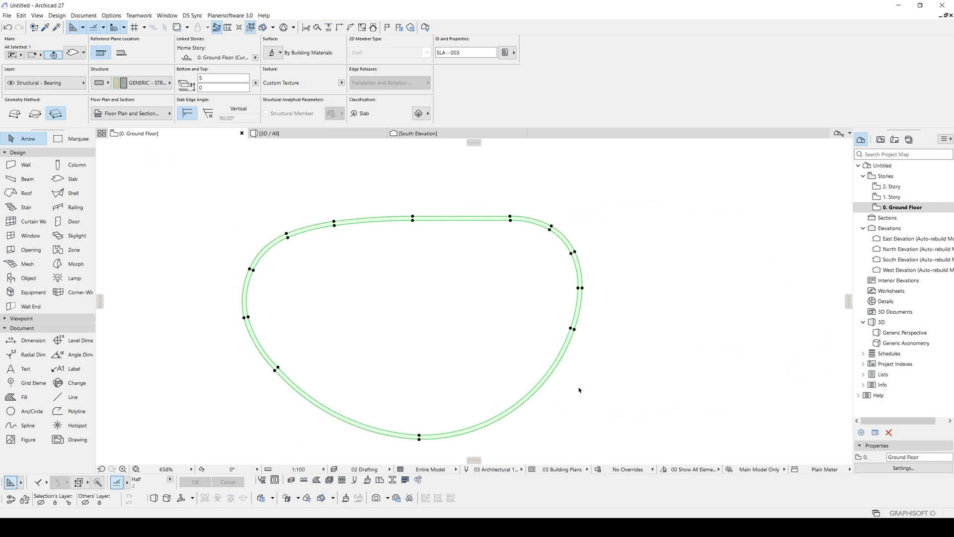
# Set the inner organic slab's thickness to 1
pyautogui.click(432, 268)
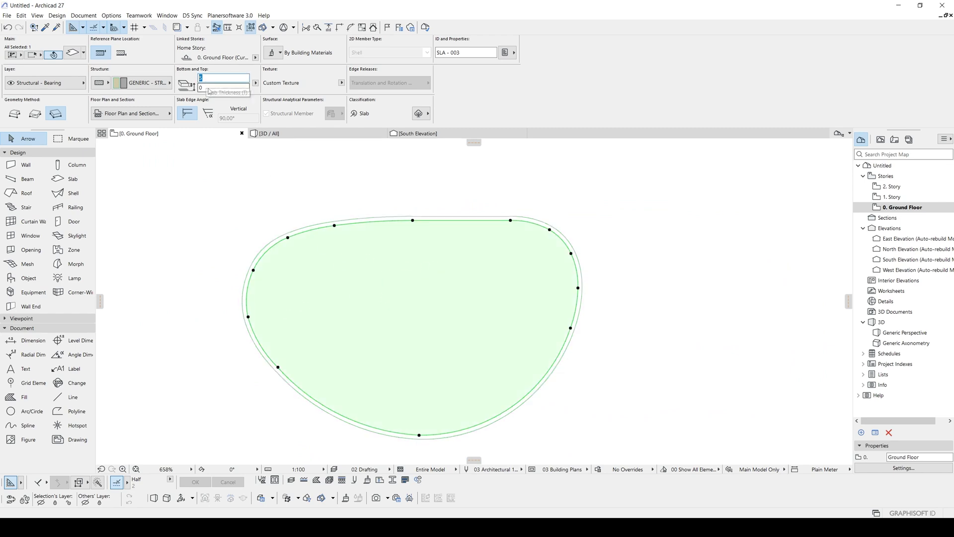
pyautogui.press('BackSpace')
pyautogui.write('1')
pyautogui.click(221, 89)
pyautogui.moveTo(393, 322); pyautogui.dragTo(397, 286, button='middle')
pyautogui.scroll(-2, 397, 284)
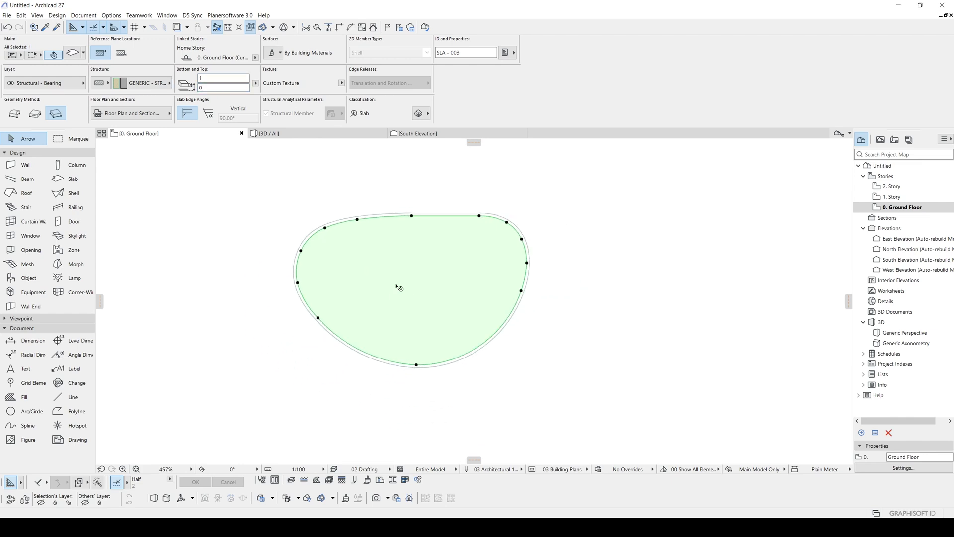
# Override all surfaces of the inner slab with Glass - Clear Fast
pyautogui.scroll(2, 391, 292)
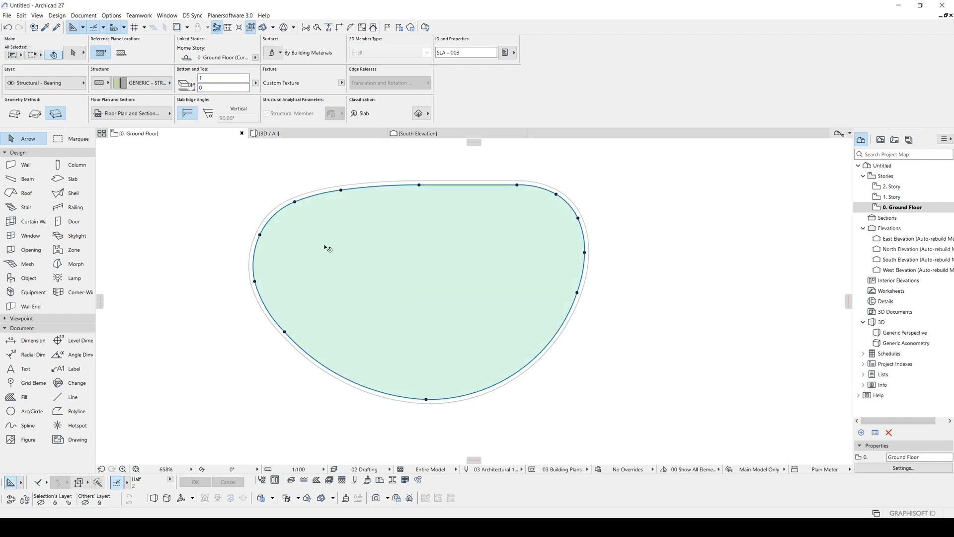
pyautogui.doubleClick(367, 305)
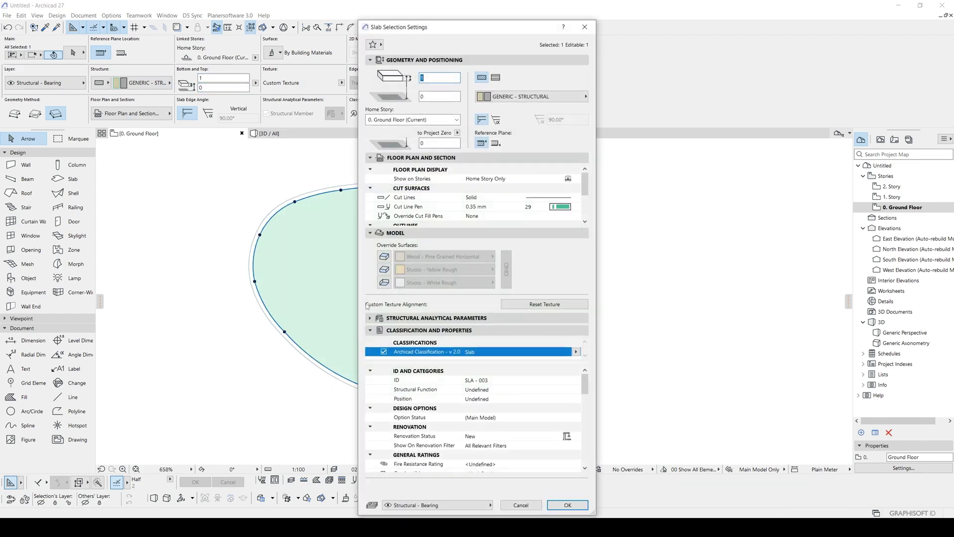
pyautogui.click(383, 257)
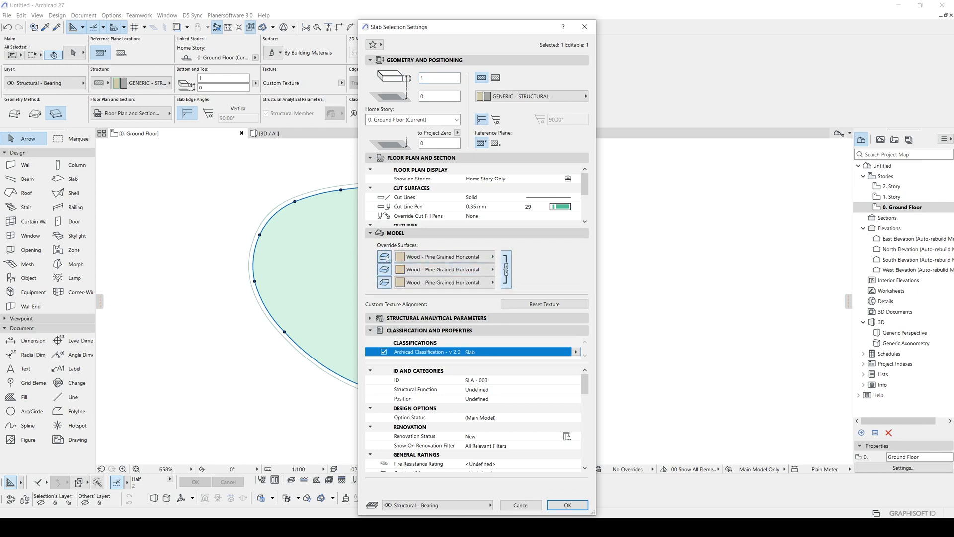
pyautogui.click(447, 256)
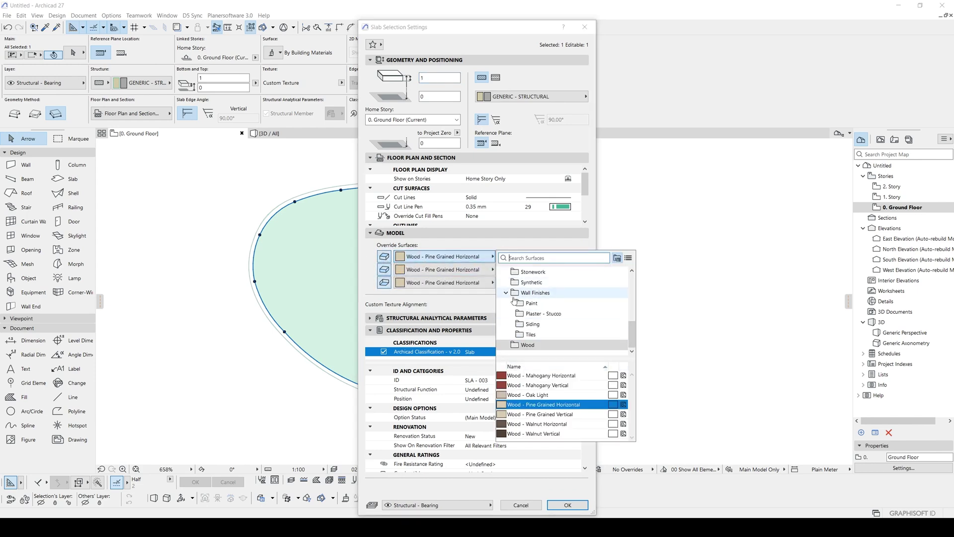
pyautogui.click(628, 258)
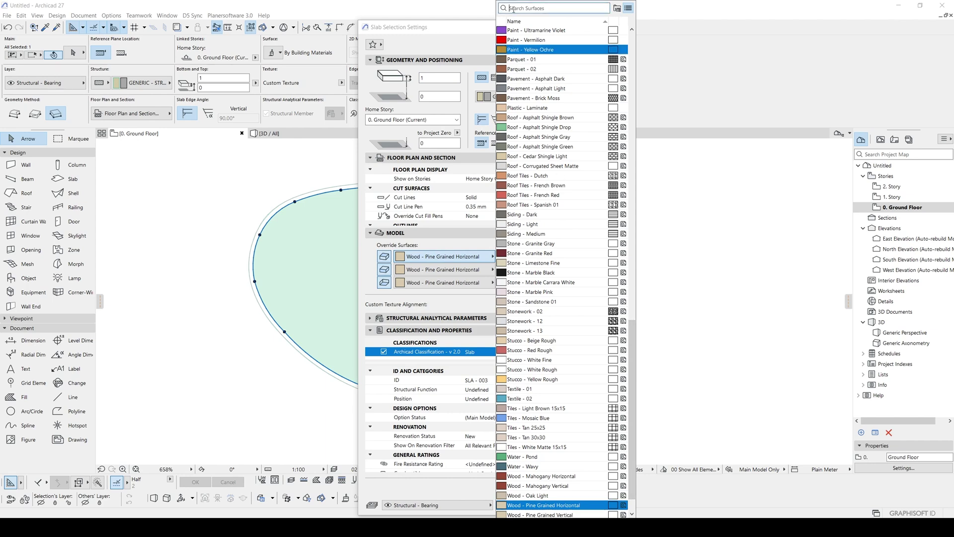
pyautogui.click(513, 9)
pyautogui.write('GL')
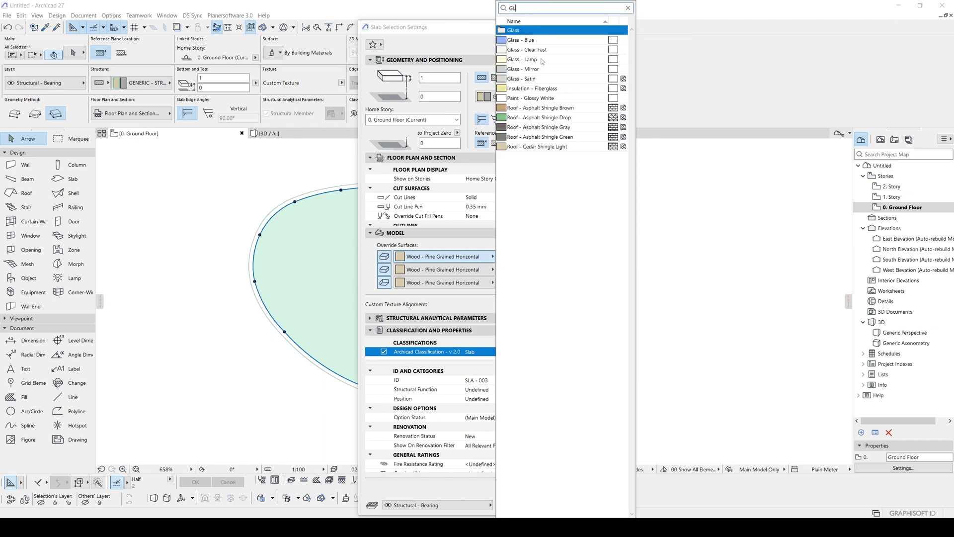
pyautogui.click(530, 52)
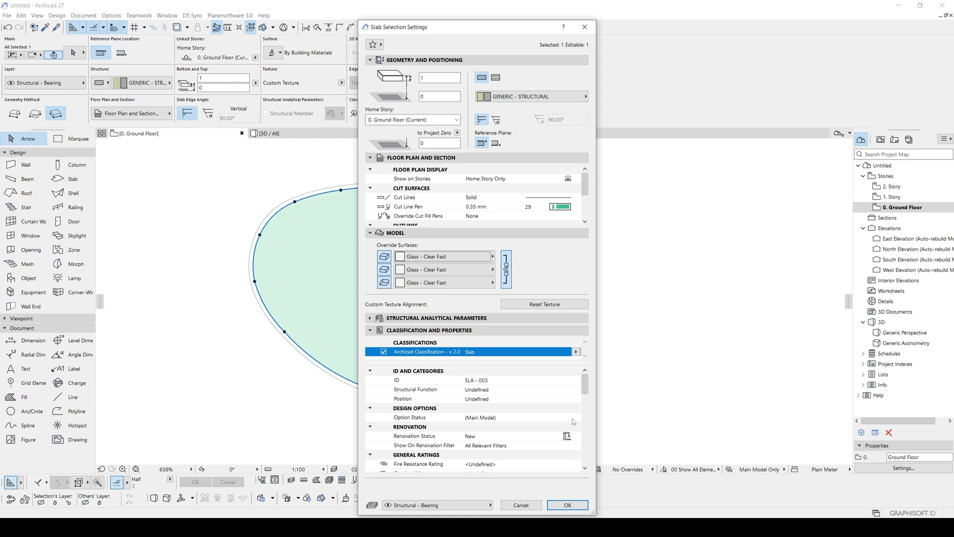
pyautogui.click(567, 505)
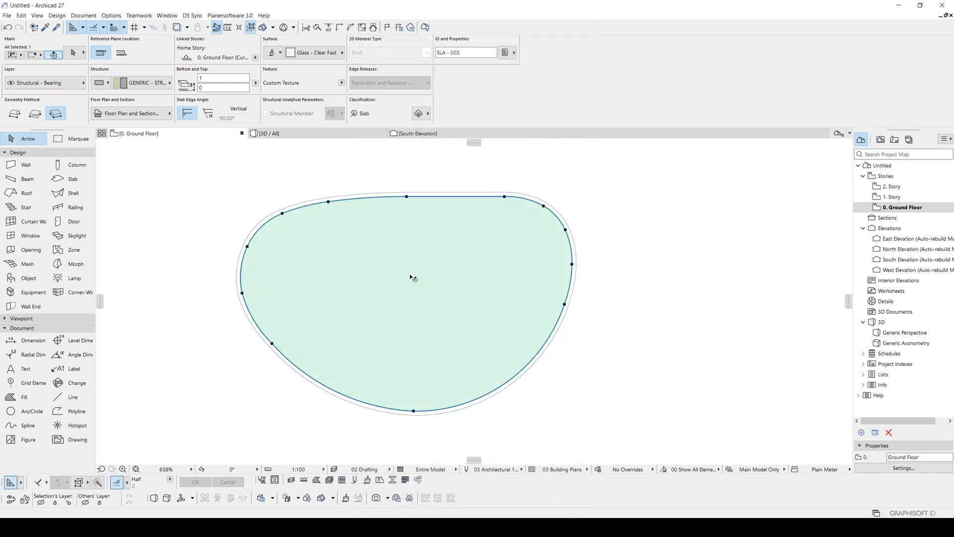
# Show the organic rim and its glass slab close up in the 3D view
pyautogui.press('F3')
pyautogui.scroll(-1, 482, 286)
pyautogui.scroll(5, 484, 286)
pyautogui.keyDown('shift'); pyautogui.moveTo(562, 318); pyautogui.dragTo(688, 334, button='middle'); pyautogui.keyUp('shift')
pyautogui.click(681, 329)
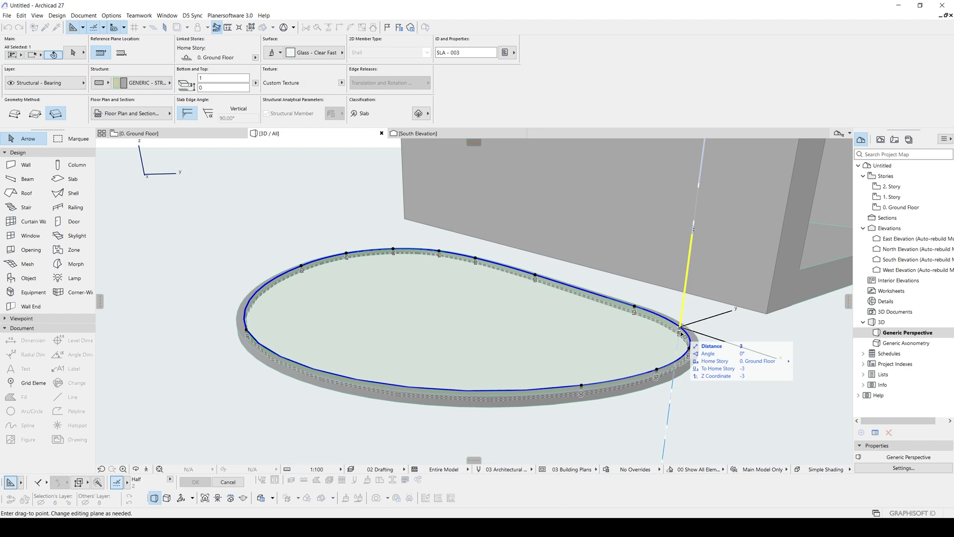
pyautogui.scroll(2, 682, 330)
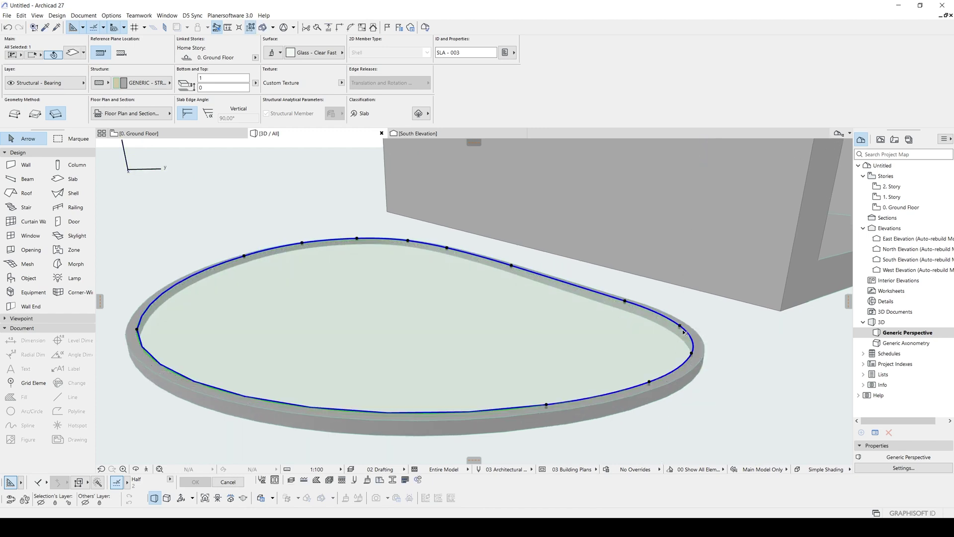
pyautogui.press('Escape')
pyautogui.press('Escape')
# Set the reference plane location of the organic rim slab to its bottom face
pyautogui.moveTo(677, 334); pyautogui.dragTo(639, 321, button='middle')
pyautogui.click(616, 314)
pyautogui.moveTo(546, 309); pyautogui.dragTo(563, 276, button='middle')
pyautogui.click(628, 283)
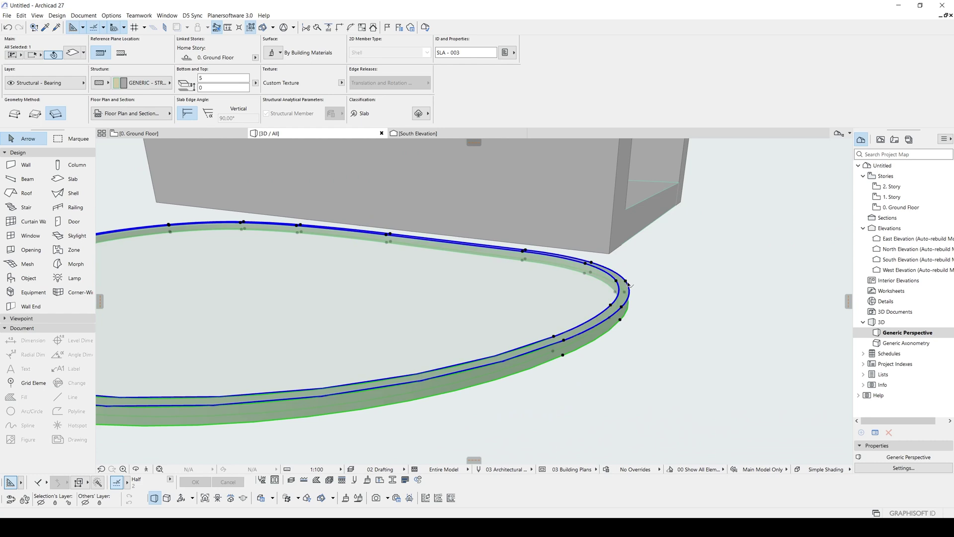
pyautogui.scroll(1, 631, 284)
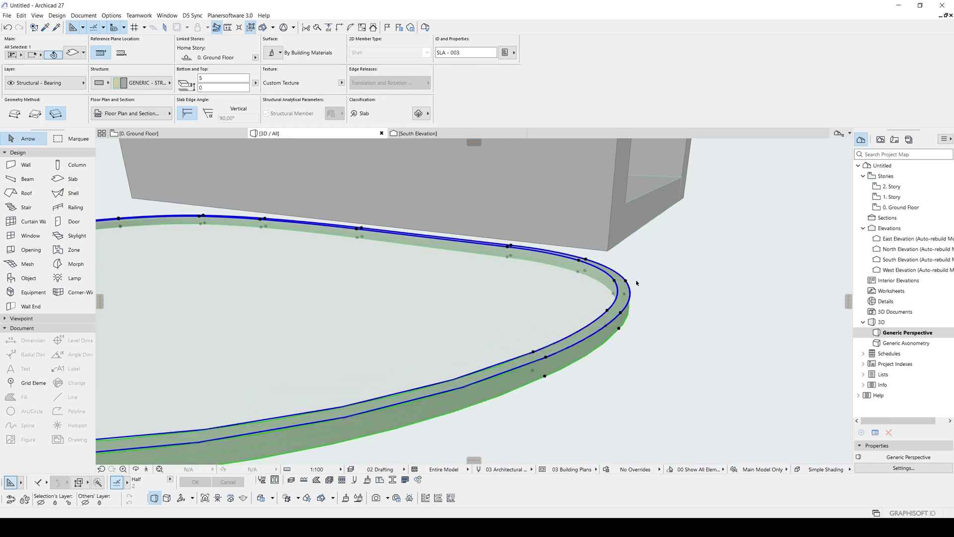
pyautogui.click(119, 57)
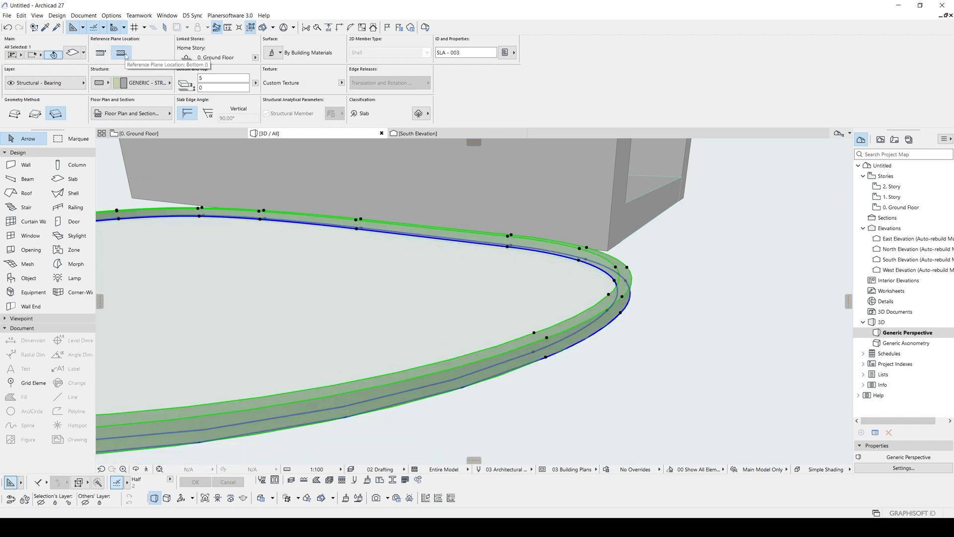
# Raise the inner glass slab vertically by 3 within the organic rim
pyautogui.click(490, 305)
pyautogui.click(615, 281)
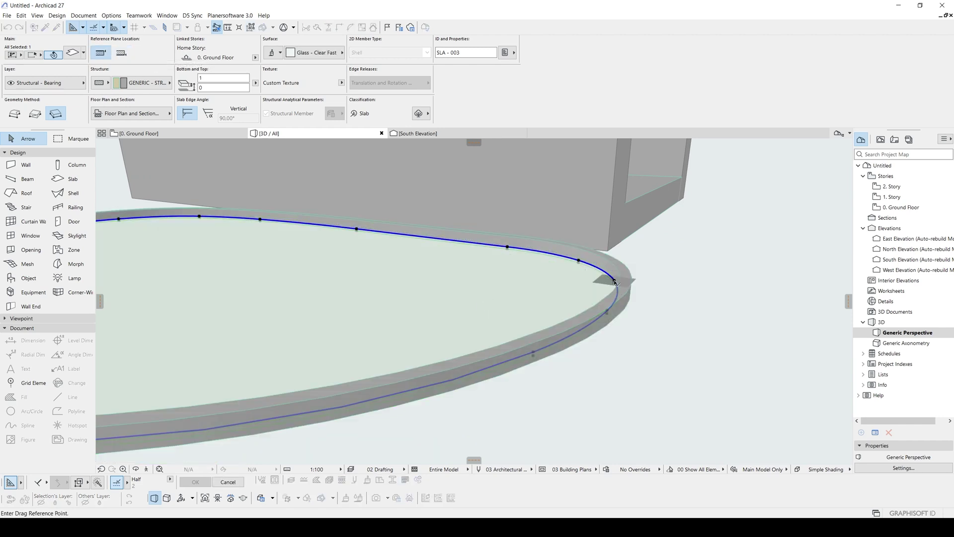
pyautogui.click(615, 281)
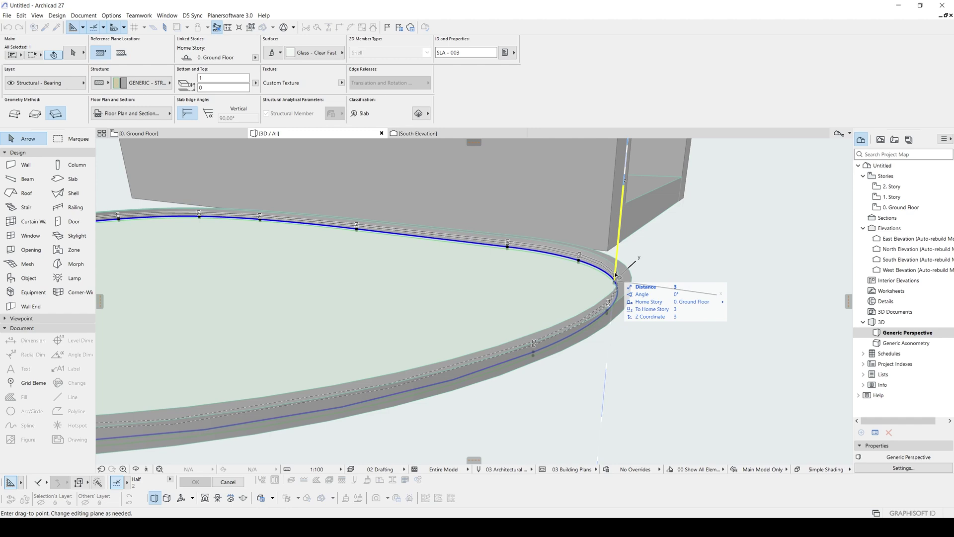
pyautogui.press('Return')
pyautogui.press('Escape')
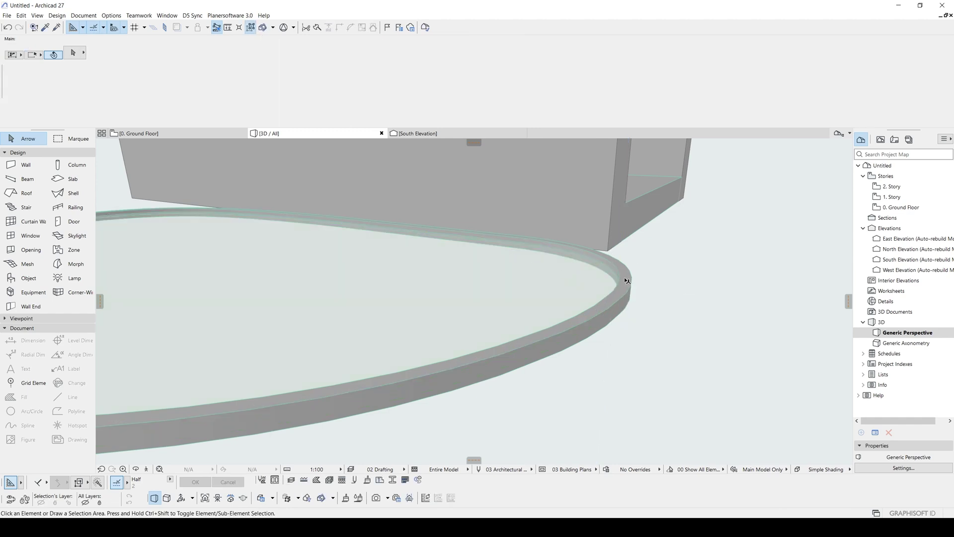
# Make a copy of the inner glass slab in the same place on the ground floor plan
pyautogui.scroll(-5, 624, 282)
pyautogui.keyDown('shift'); pyautogui.moveTo(455, 265); pyautogui.dragTo(447, 318, button='middle'); pyautogui.keyUp('shift')
pyautogui.press('F2')
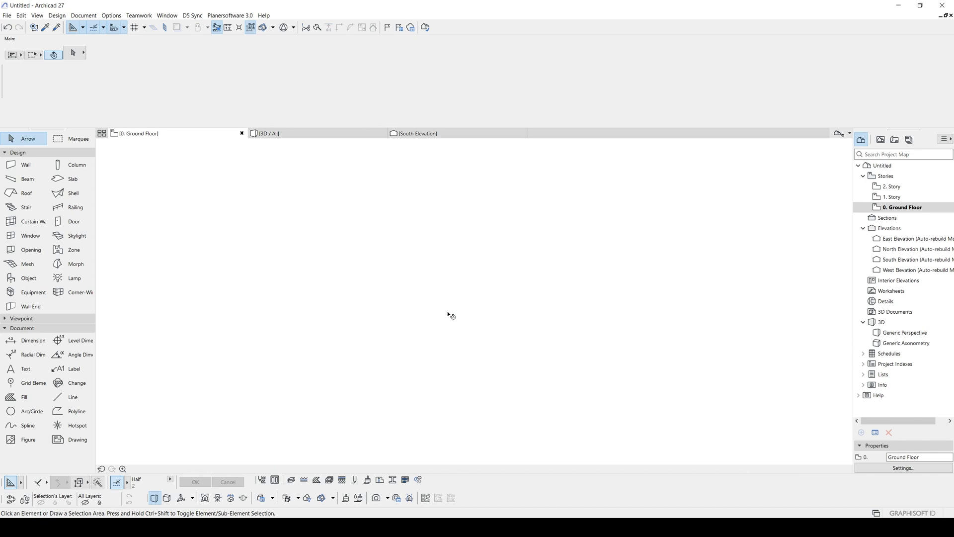
pyautogui.click(621, 319)
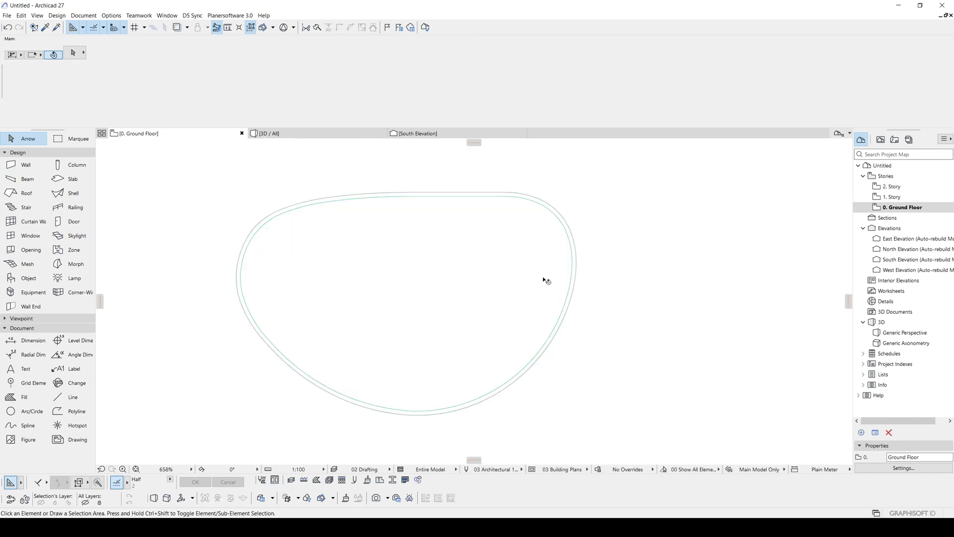
pyautogui.scroll(-5, 547, 281)
pyautogui.moveTo(490, 256); pyautogui.dragTo(569, 252, button='middle')
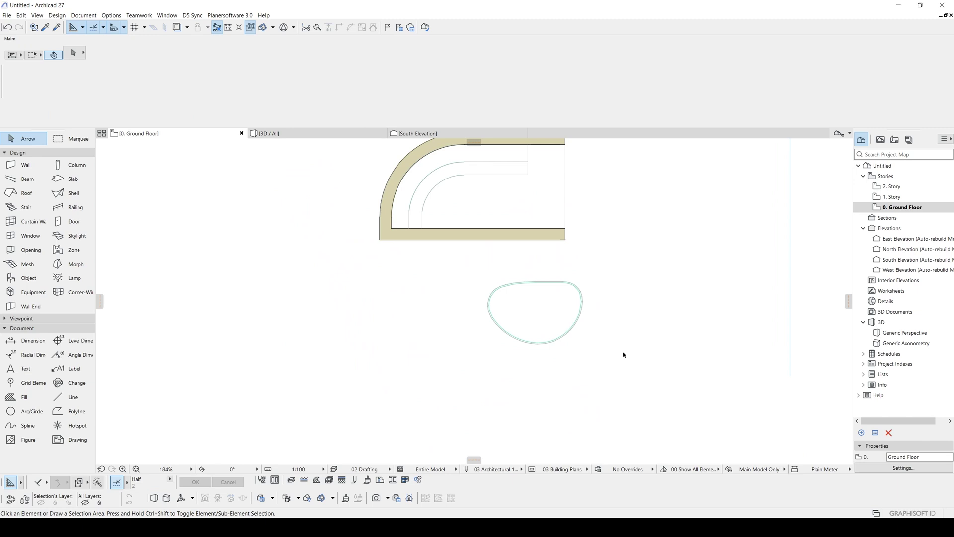
pyautogui.click(551, 299)
pyautogui.scroll(4, 507, 290)
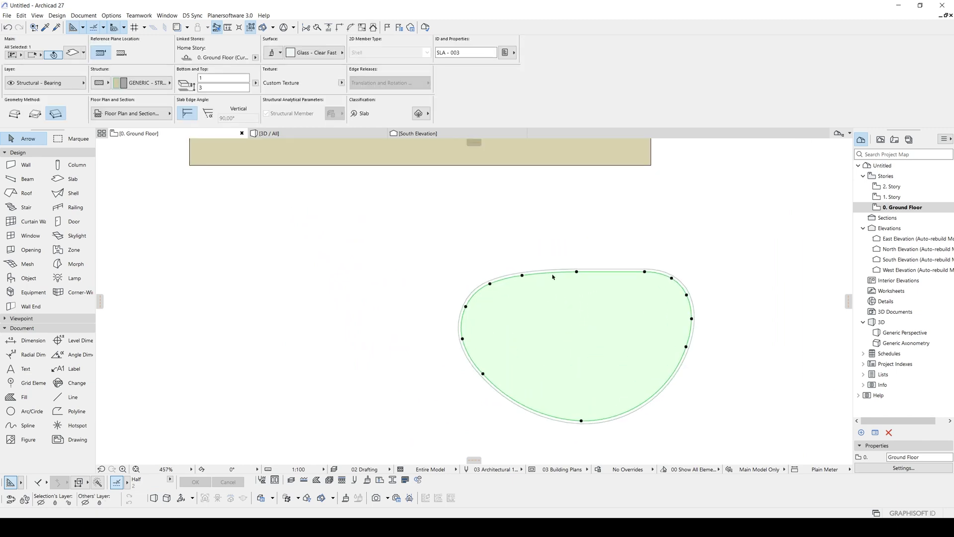
pyautogui.scroll(4, 553, 277)
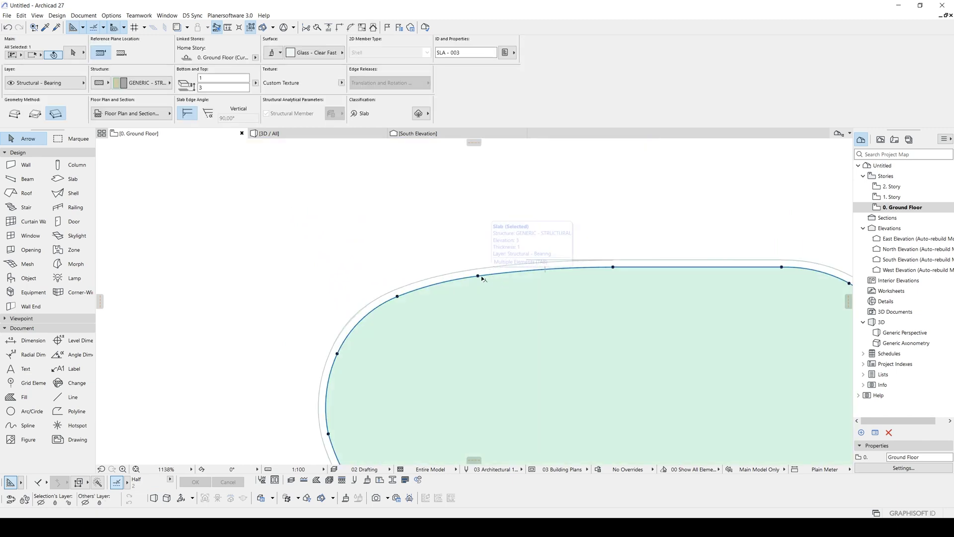
pyautogui.hotkey('ctrl', 'd')
pyautogui.click(479, 277)
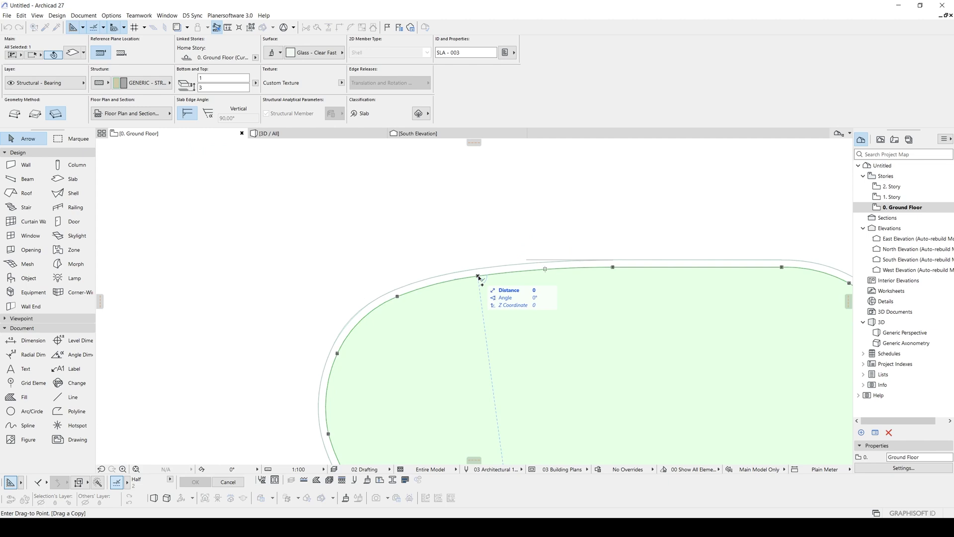
pyautogui.click(478, 276)
# Offset all edges of the copied glass slab outward to the outer outline of the rim
pyautogui.click(464, 281)
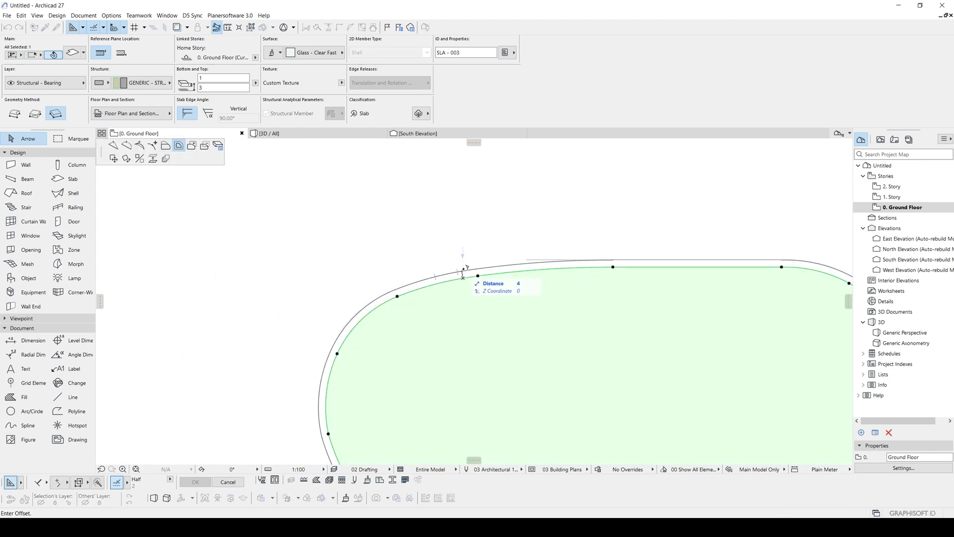
pyautogui.click(466, 268)
pyautogui.scroll(5, 435, 280)
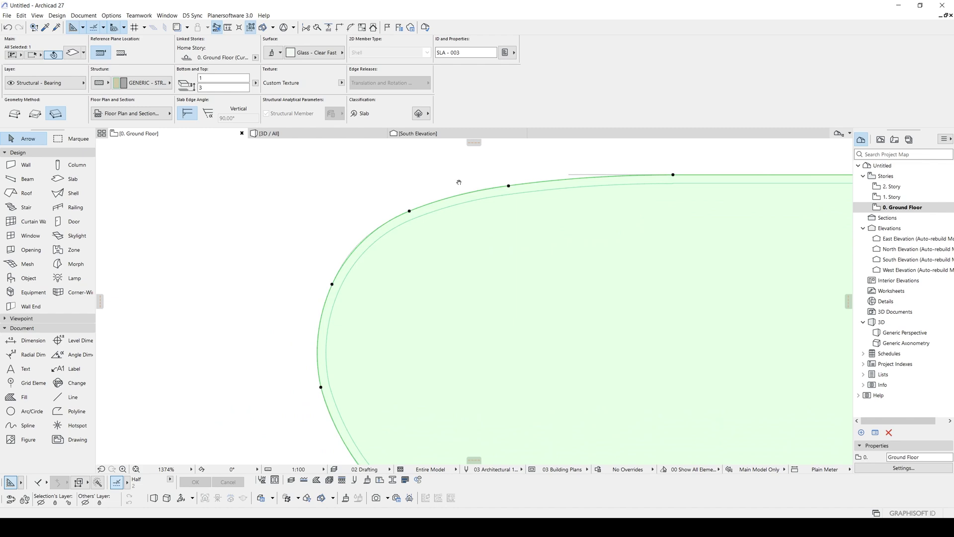
pyautogui.scroll(5, 378, 218)
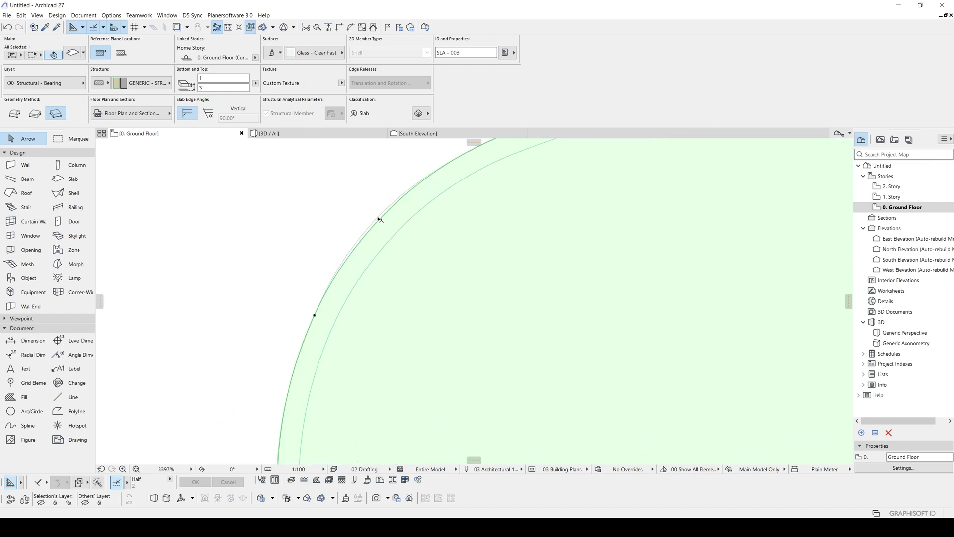
pyautogui.click(379, 218)
pyautogui.scroll(-10, 393, 221)
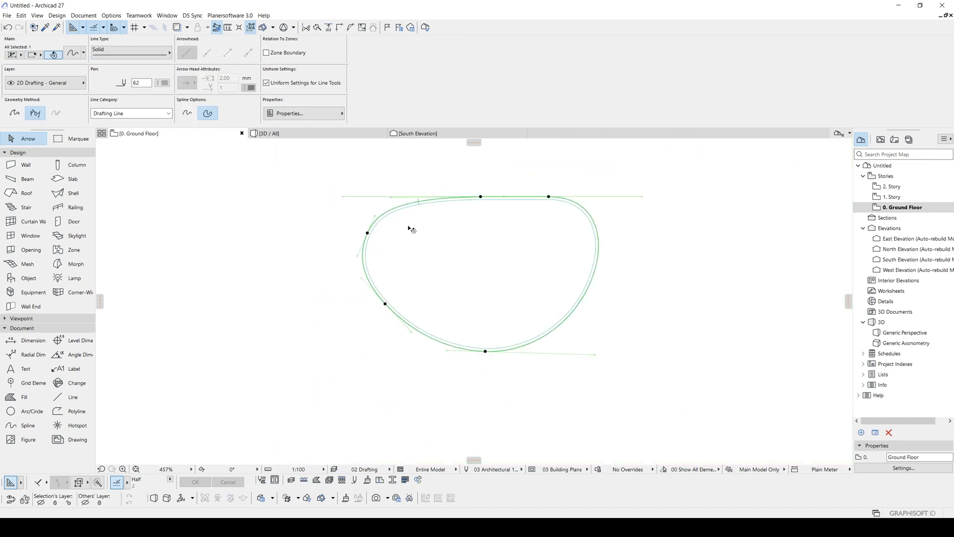
pyautogui.press('Escape')
# Raise the enlarged glass slab vertically in 3D to an elevation of 16, above the rim
pyautogui.scroll(5, 391, 214)
pyautogui.click(445, 215)
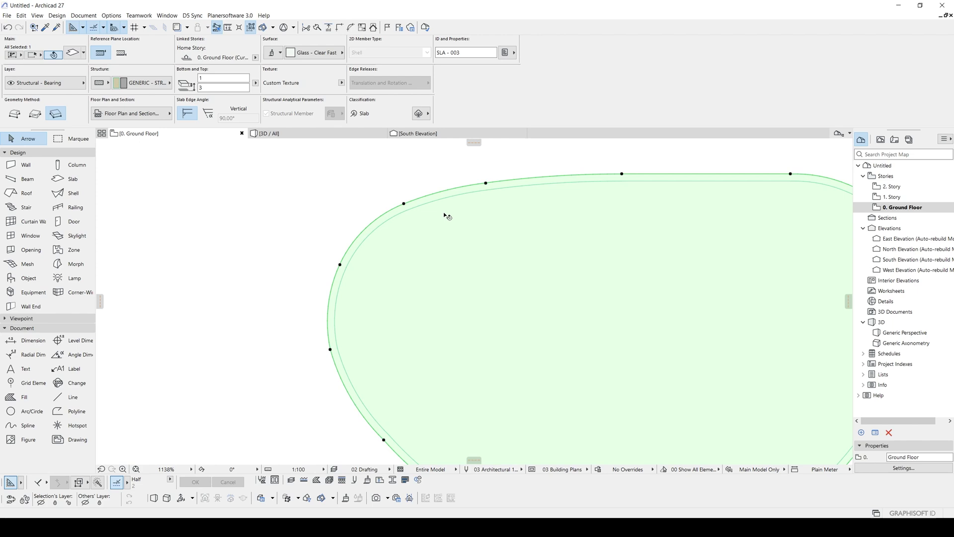
pyautogui.scroll(-4, 444, 215)
pyautogui.press('F3')
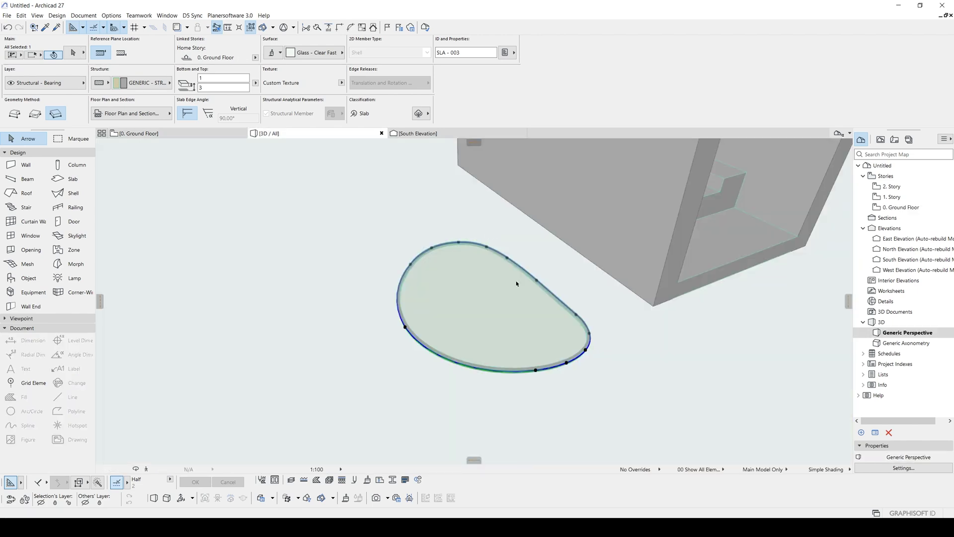
pyautogui.keyDown('shift'); pyautogui.moveTo(516, 284); pyautogui.dragTo(571, 224, button='middle'); pyautogui.keyUp('shift')
pyautogui.scroll(2, 579, 291)
pyautogui.hotkey('ctrl', 'd')
pyautogui.click(627, 310)
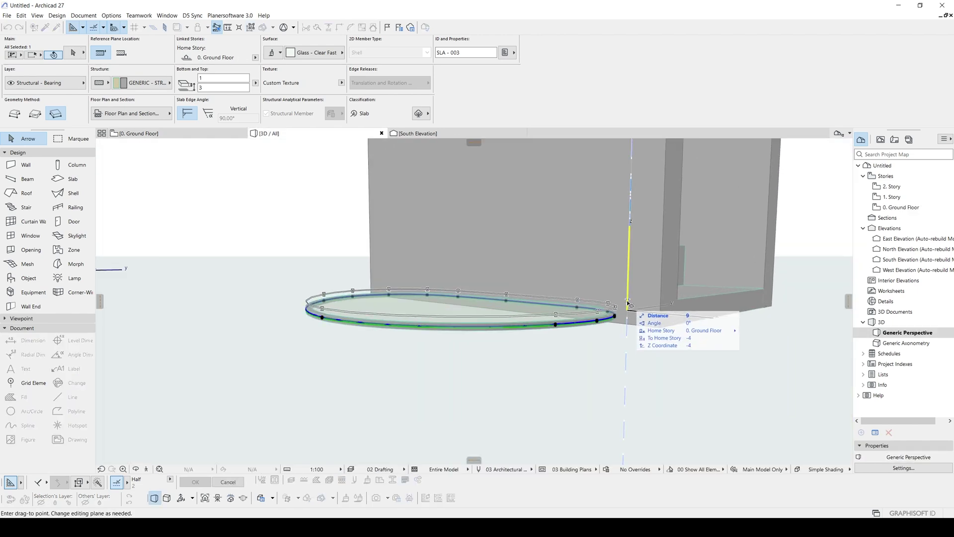
pyautogui.click(627, 297)
# Change the surface override of the raised upper slab to Glass - Blue
pyautogui.keyDown('shift'); pyautogui.moveTo(507, 302); pyautogui.dragTo(654, 350, button='middle'); pyautogui.keyUp('shift')
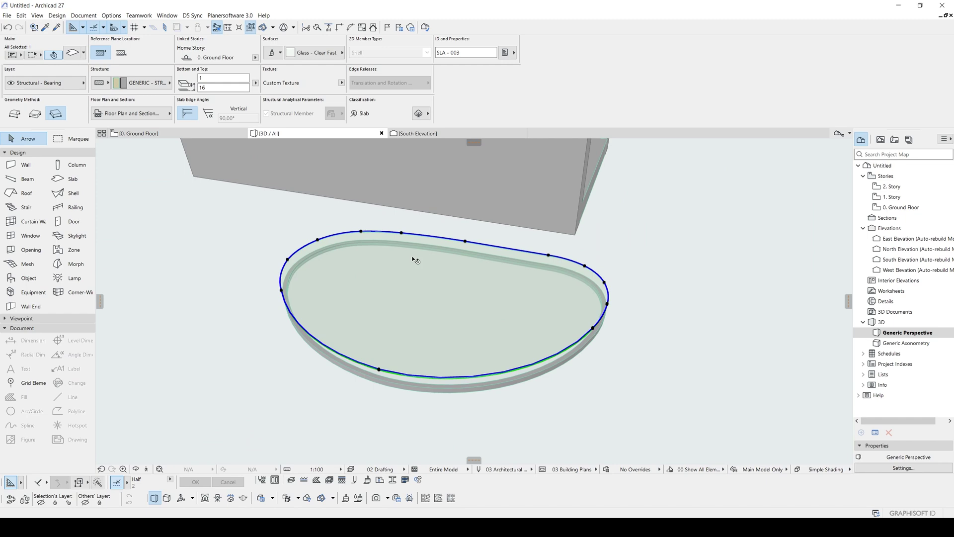
pyautogui.click(301, 53)
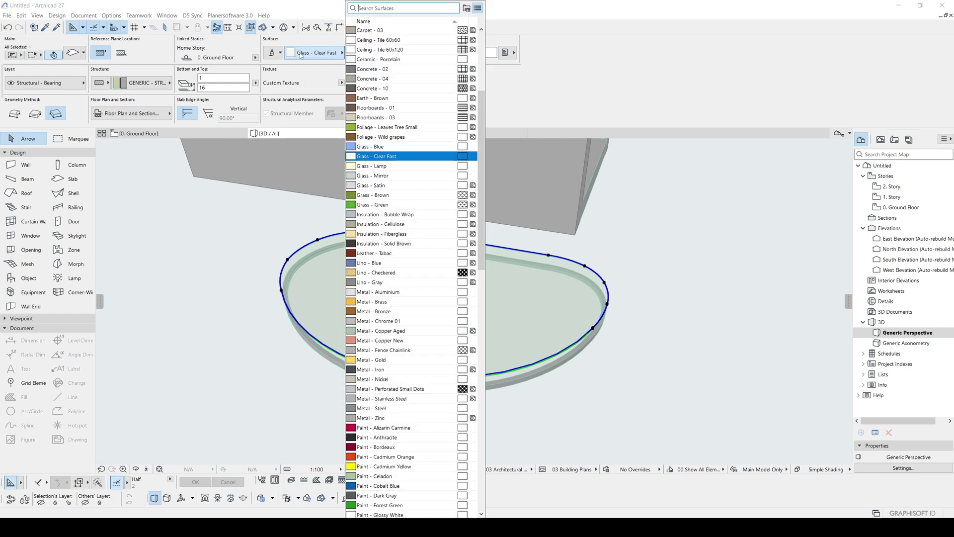
pyautogui.scroll(-1, 484, 209)
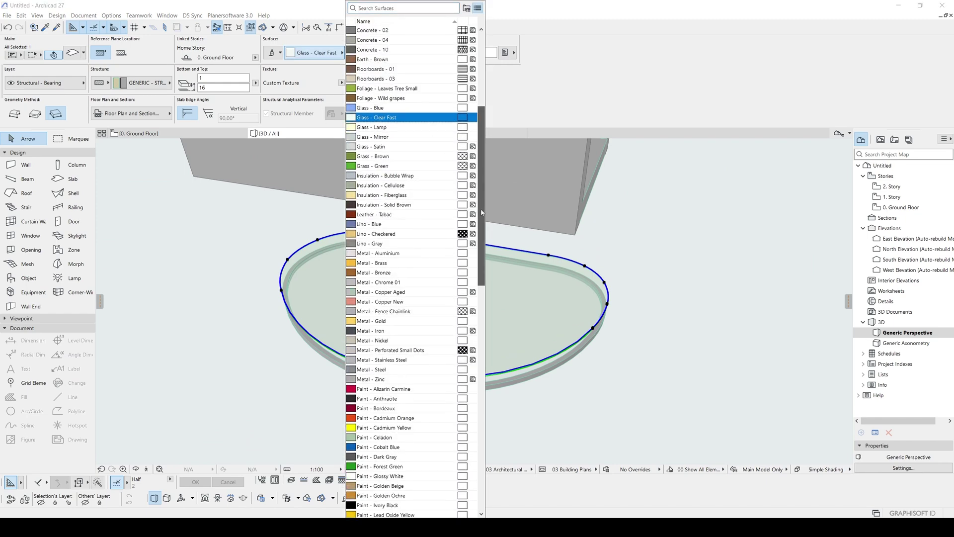
pyautogui.click(438, 117)
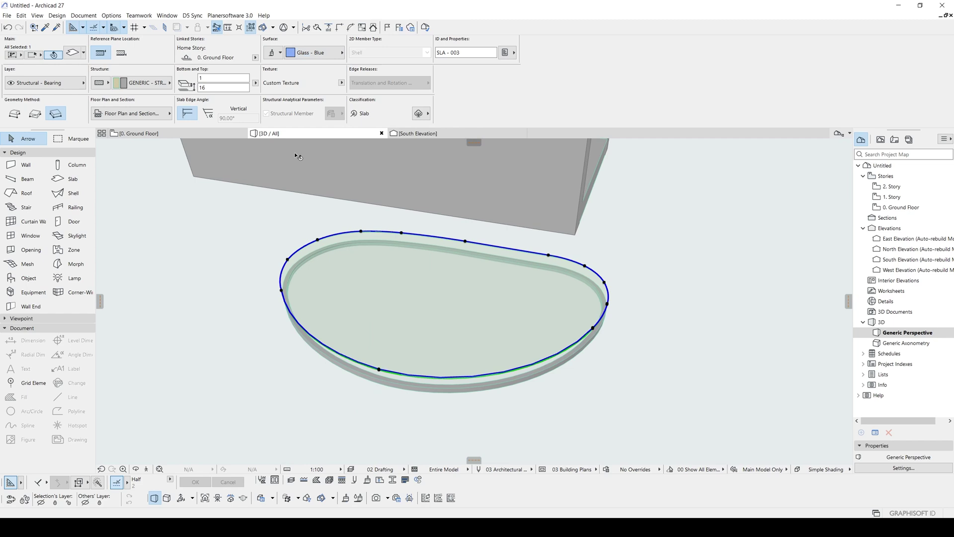
pyautogui.click(677, 335)
pyautogui.scroll(-2, 414, 299)
pyautogui.keyDown('shift'); pyautogui.moveTo(522, 333); pyautogui.dragTo(511, 312, button='middle'); pyautogui.keyUp('shift')
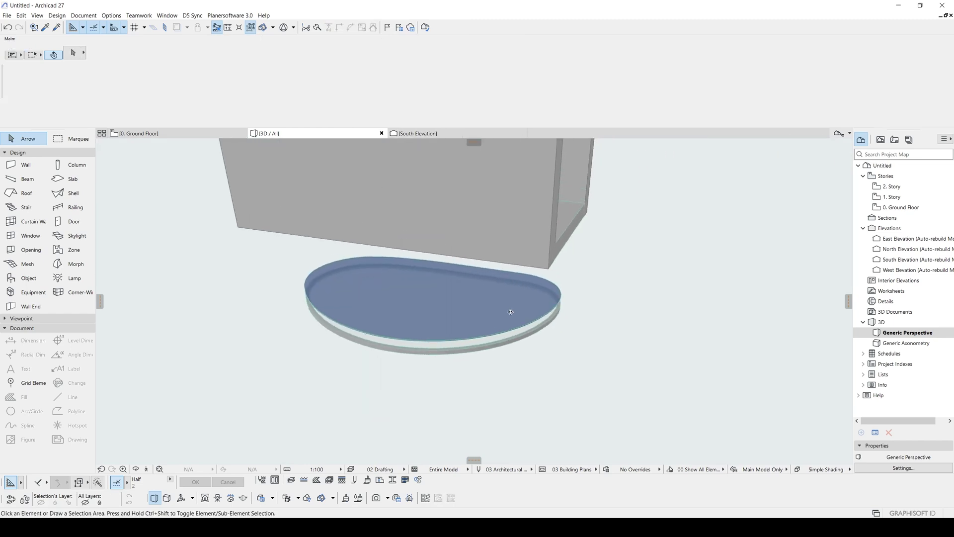
# Set the element ID of the blue glass slab to WALLHOLE
pyautogui.click(419, 287)
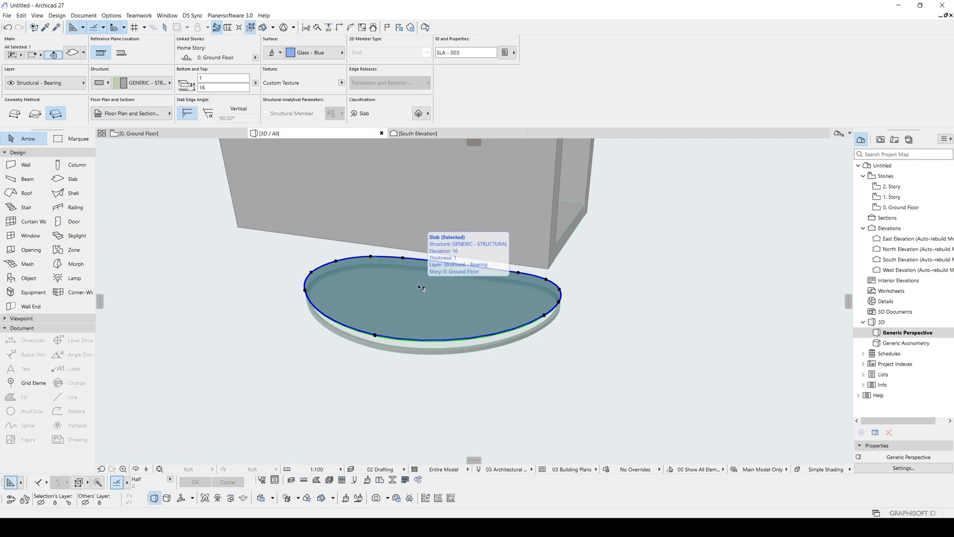
pyautogui.doubleClick(420, 288)
pyautogui.click(403, 380)
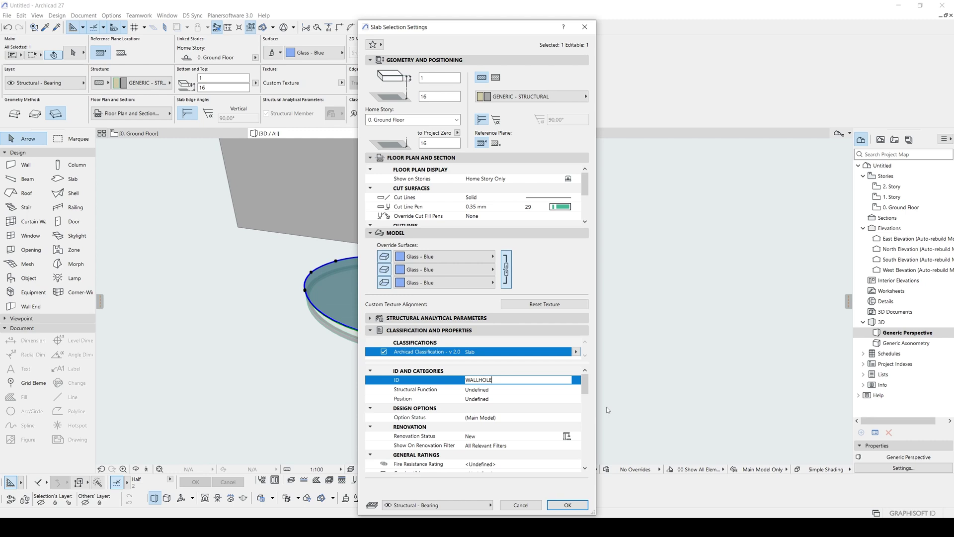
pyautogui.moveTo(587, 384); pyautogui.dragTo(583, 377)
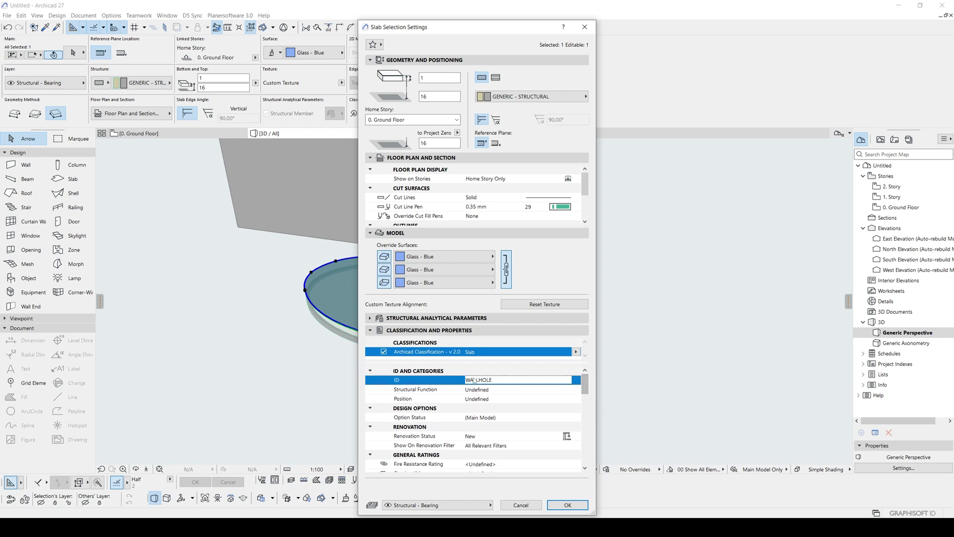
pyautogui.click(567, 506)
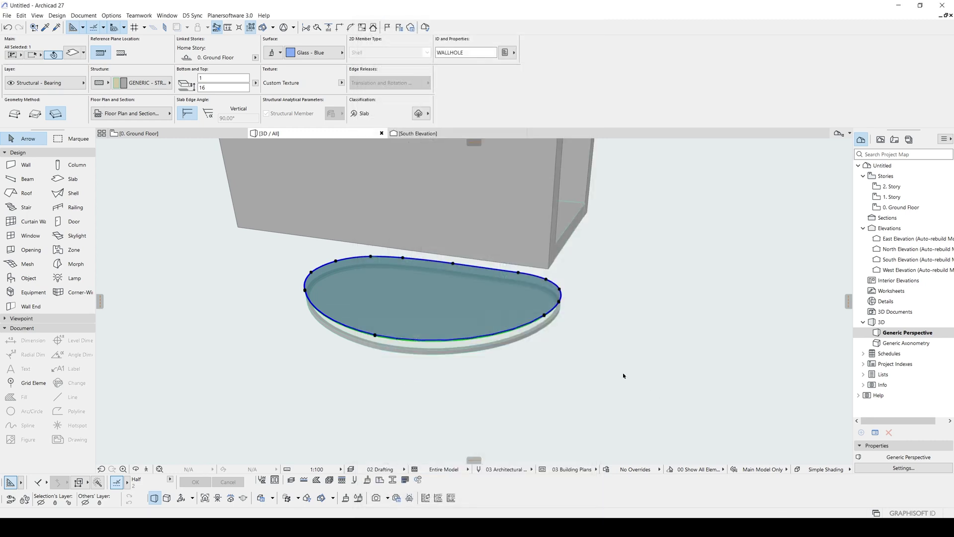
# Select the rim, glass and WALLHOLE slabs on the Ground Floor plan and save them as a window library part, New Window 1, in the Embedded Library
pyautogui.moveTo(625, 377)
pyautogui.keyDown('shift'); pyautogui.mouseDown(button='middle')
pyautogui.moveTo(473, 306)
pyautogui.moveTo(490, 343)
pyautogui.mouseUp(button='middle'); pyautogui.keyUp('shift')
pyautogui.moveTo(660, 408); pyautogui.dragTo(361, 231)
pyautogui.press('F2')
pyautogui.scroll(-3, 480, 292)
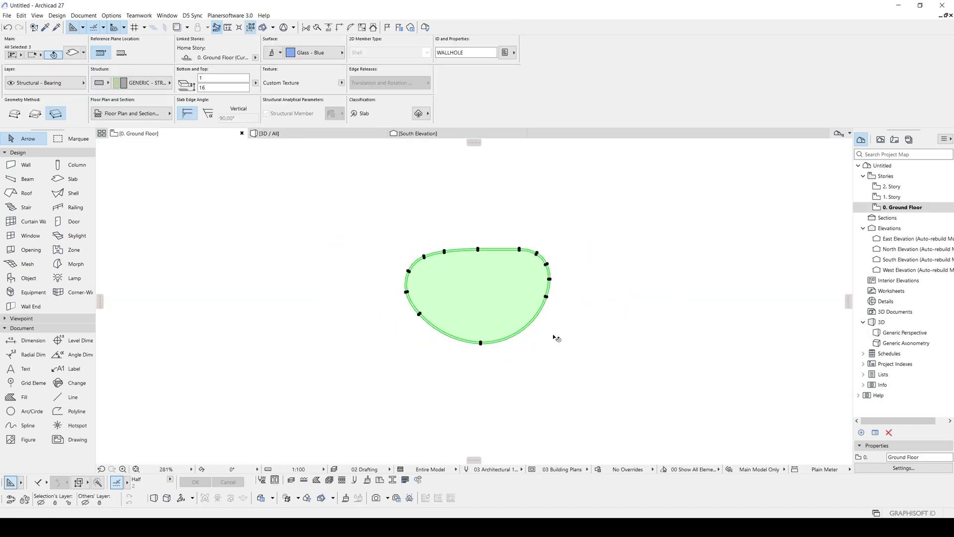
pyautogui.press('Escape')
pyautogui.moveTo(606, 367); pyautogui.dragTo(370, 224)
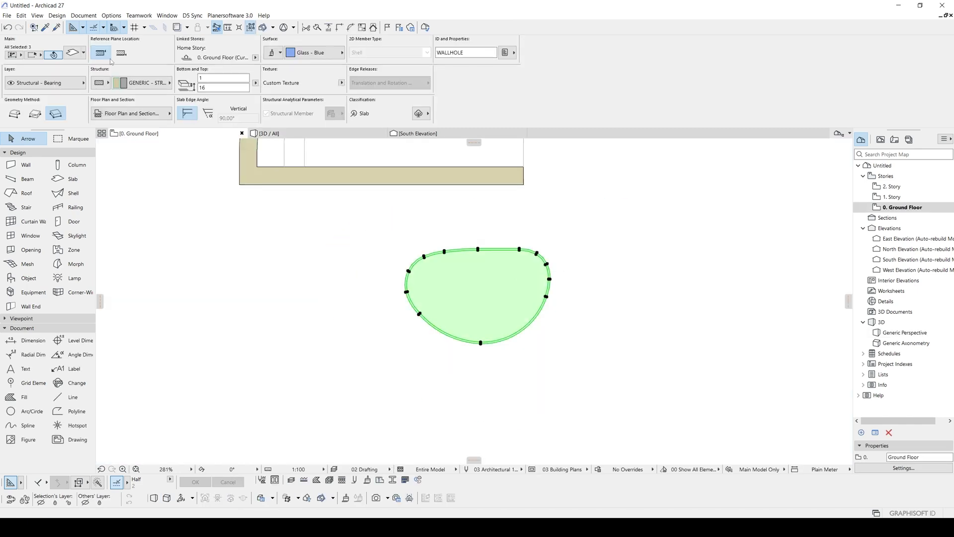
pyautogui.click(7, 16)
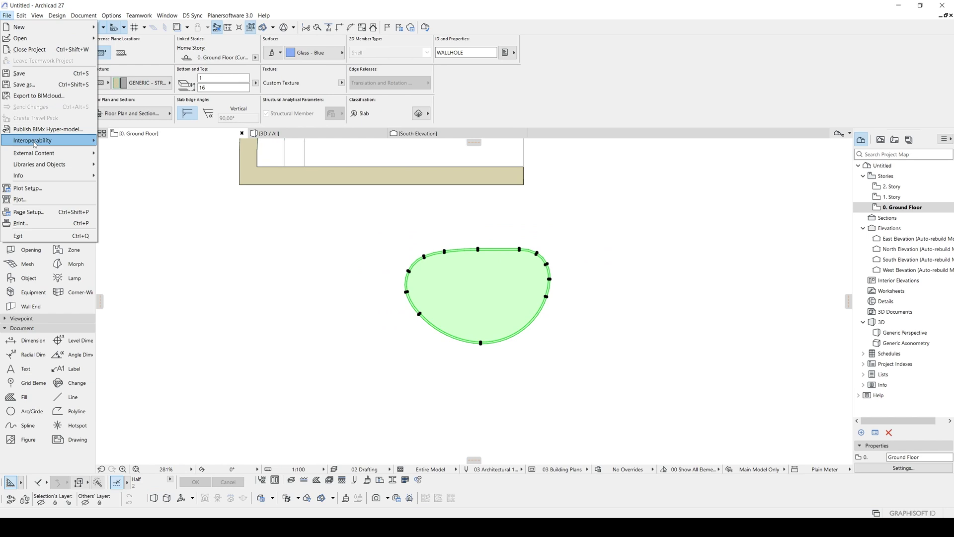
pyautogui.moveTo(69, 165)
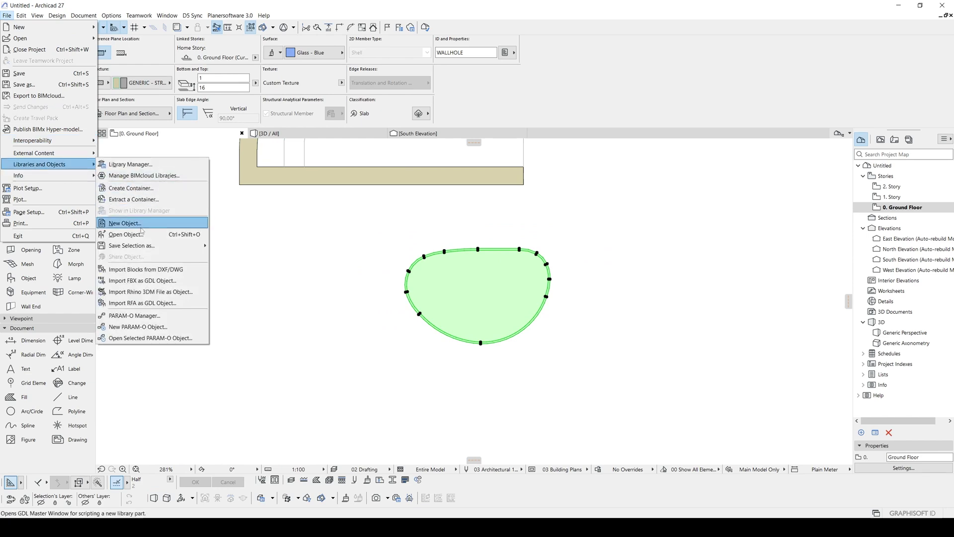
pyautogui.moveTo(155, 249)
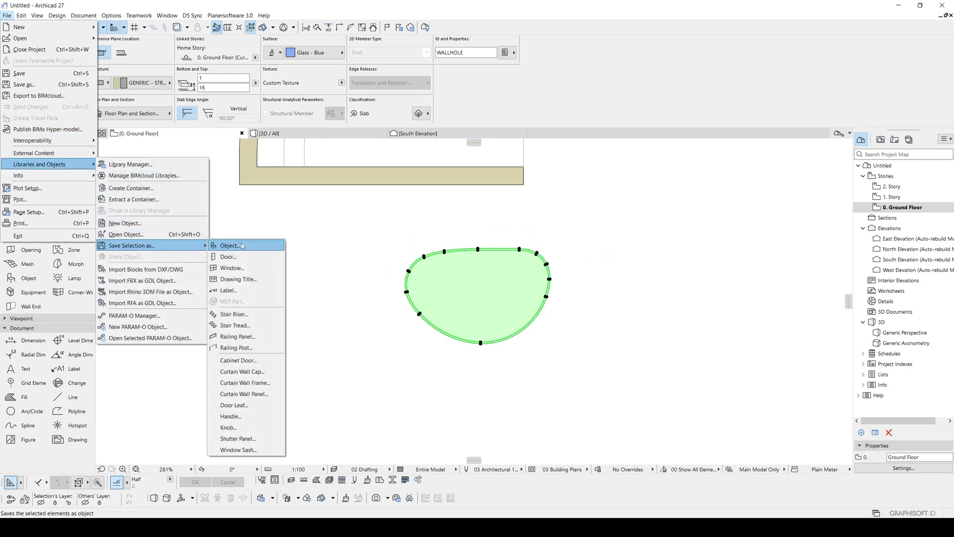
pyautogui.click(232, 268)
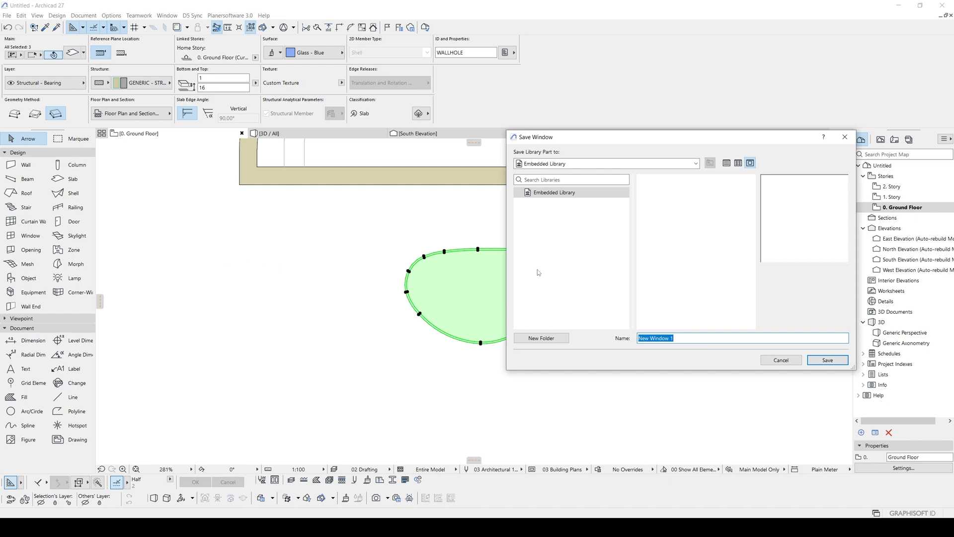
pyautogui.click(828, 360)
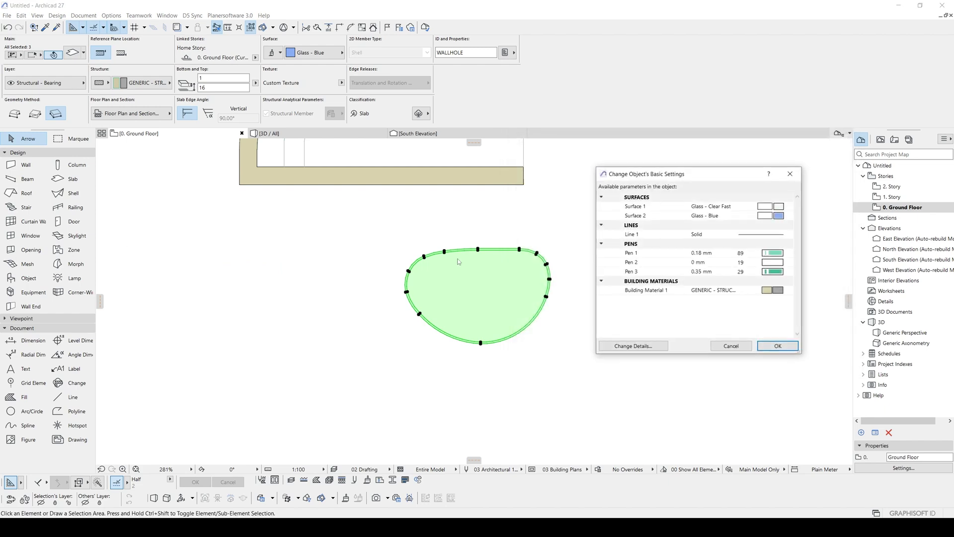
pyautogui.click(777, 346)
pyautogui.click(611, 278)
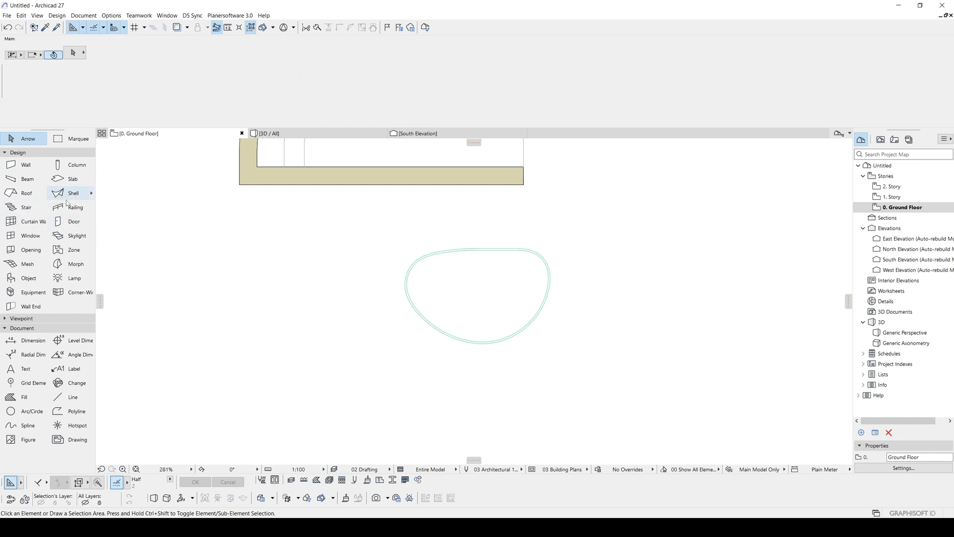
# Place the New Window 1 custom window in the straight front wall of the building on the floor plan
pyautogui.click(30, 235)
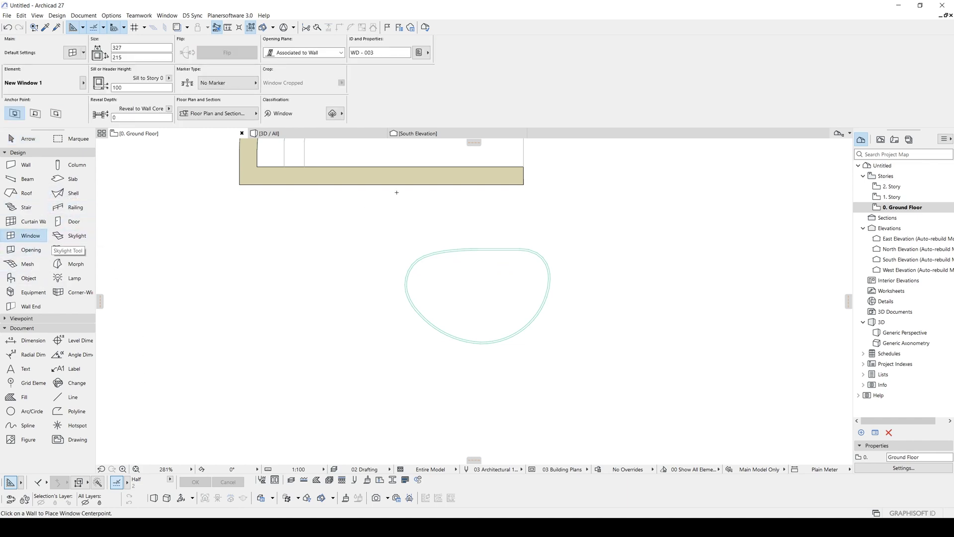
pyautogui.moveTo(397, 192); pyautogui.dragTo(378, 318, button='middle')
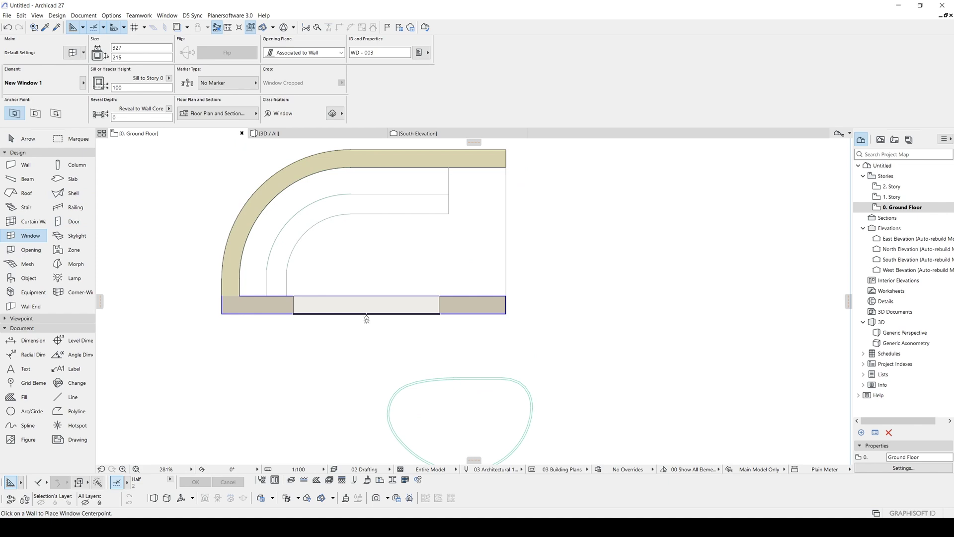
pyautogui.click(366, 318)
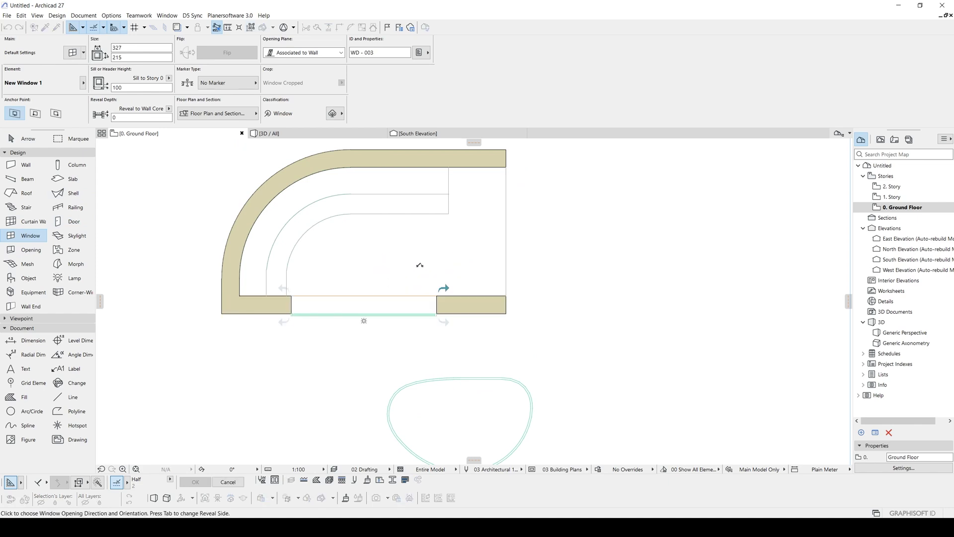
pyautogui.click(537, 357)
pyautogui.press('Escape')
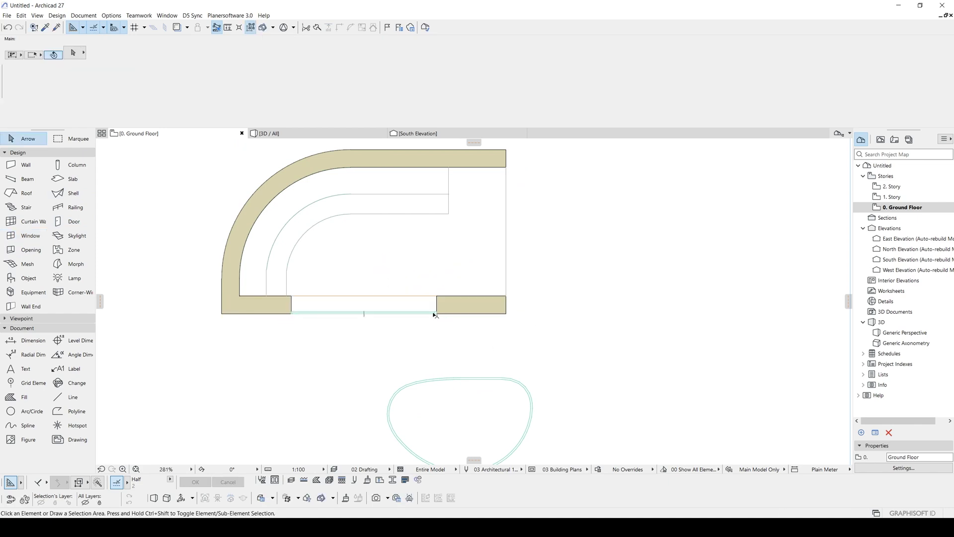
# Lower the organic window within the front wall in 3D to a sill height of 32
pyautogui.press('F3')
pyautogui.moveTo(460, 187); pyautogui.dragTo(509, 300, button='middle')
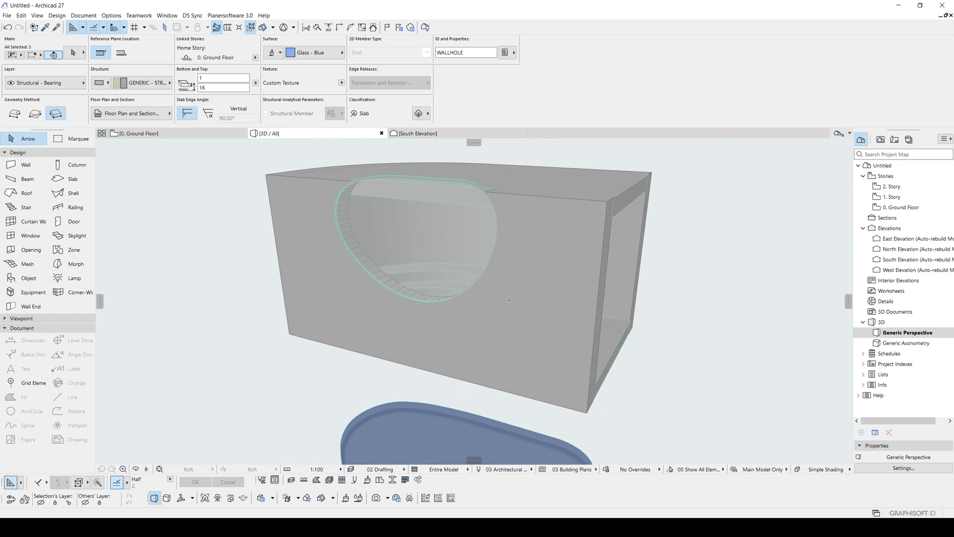
pyautogui.click(430, 254)
pyautogui.keyDown('shift'); pyautogui.moveTo(431, 255); pyautogui.dragTo(526, 259, button='middle'); pyautogui.keyUp('shift')
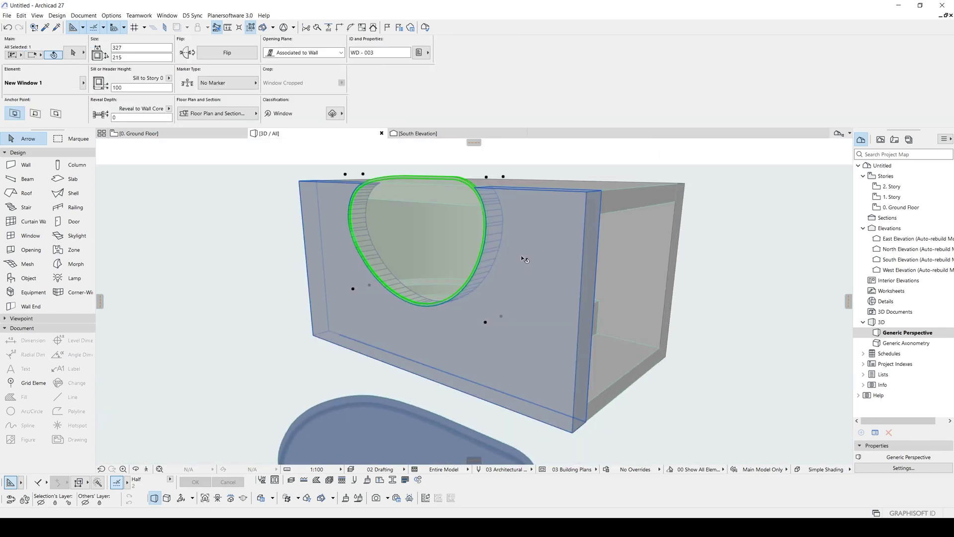
pyautogui.click(486, 322)
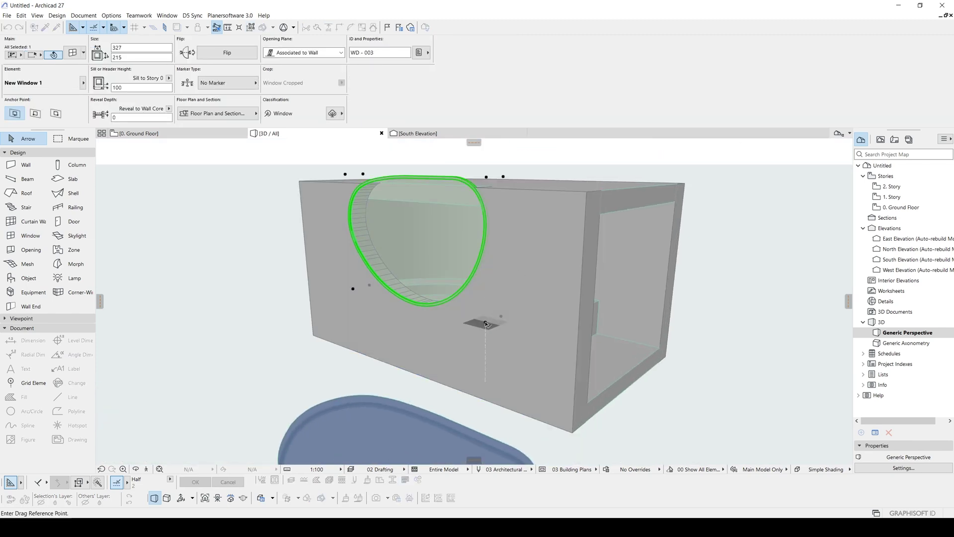
pyautogui.click(484, 357)
pyautogui.keyDown('shift'); pyautogui.moveTo(560, 332); pyautogui.dragTo(506, 231, button='middle'); pyautogui.keyUp('shift')
pyautogui.hotkey('ctrl', 'd')
pyautogui.click(485, 240)
pyautogui.click(485, 247)
# Move the organic window down by another 8 to a sill height of 24
pyautogui.hotkey('ctrl', 'd')
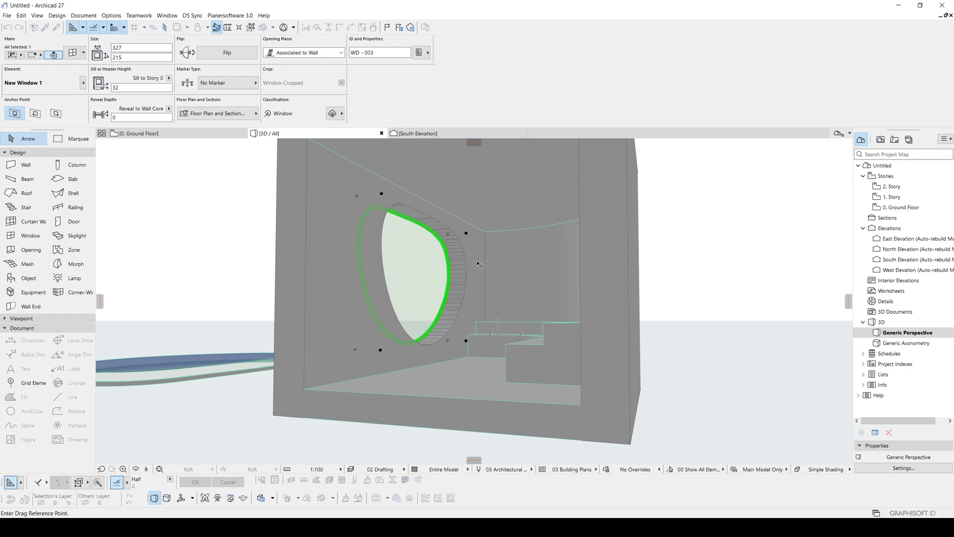
pyautogui.click(485, 249)
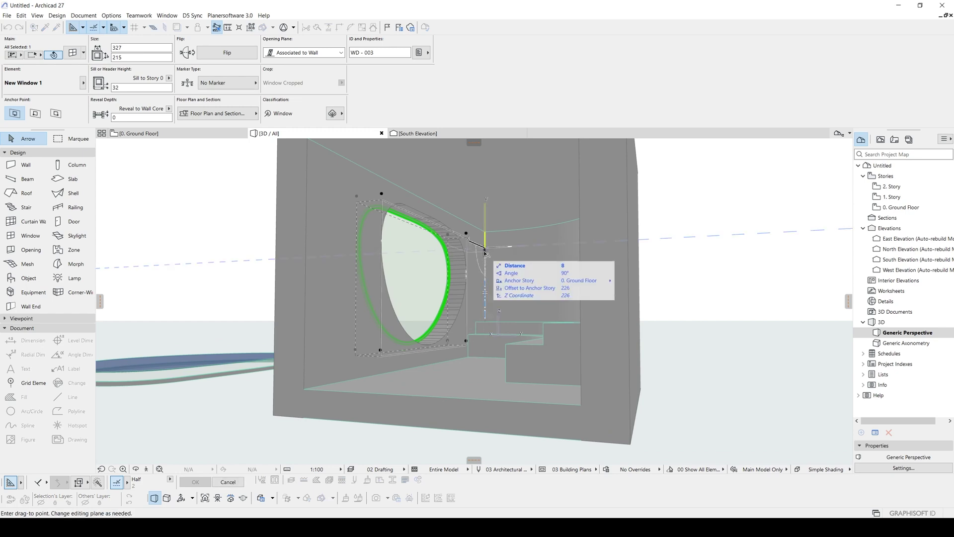
pyautogui.click(485, 250)
pyautogui.keyDown('shift'); pyautogui.moveTo(484, 251); pyautogui.dragTo(447, 272, button='middle'); pyautogui.keyUp('shift')
pyautogui.scroll(-3, 390, 335)
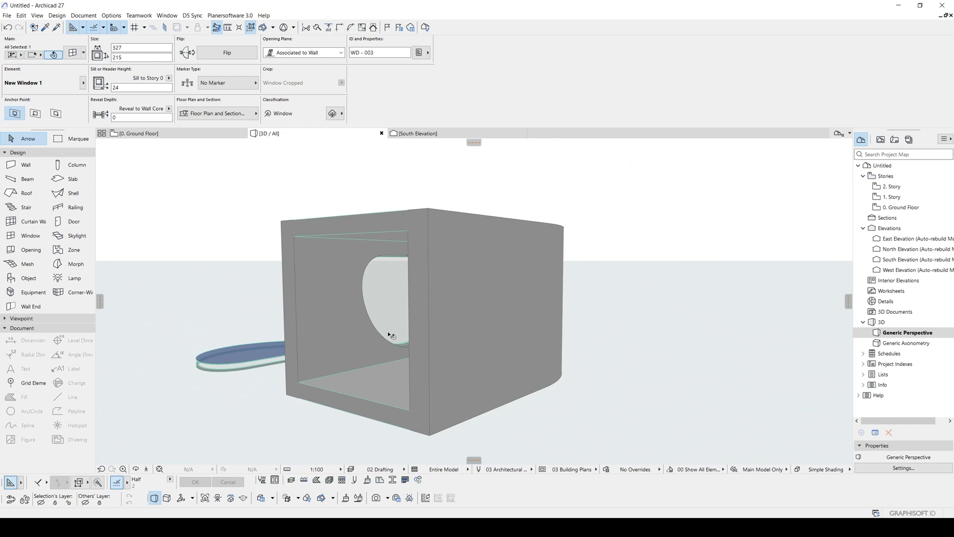
# Move the three source slabs lying in front of the building to the Hidden layer
pyautogui.keyDown('shift'); pyautogui.moveTo(390, 334); pyautogui.dragTo(520, 412, button='middle'); pyautogui.keyUp('shift')
pyautogui.click(522, 414)
pyautogui.moveTo(521, 414); pyautogui.dragTo(361, 287)
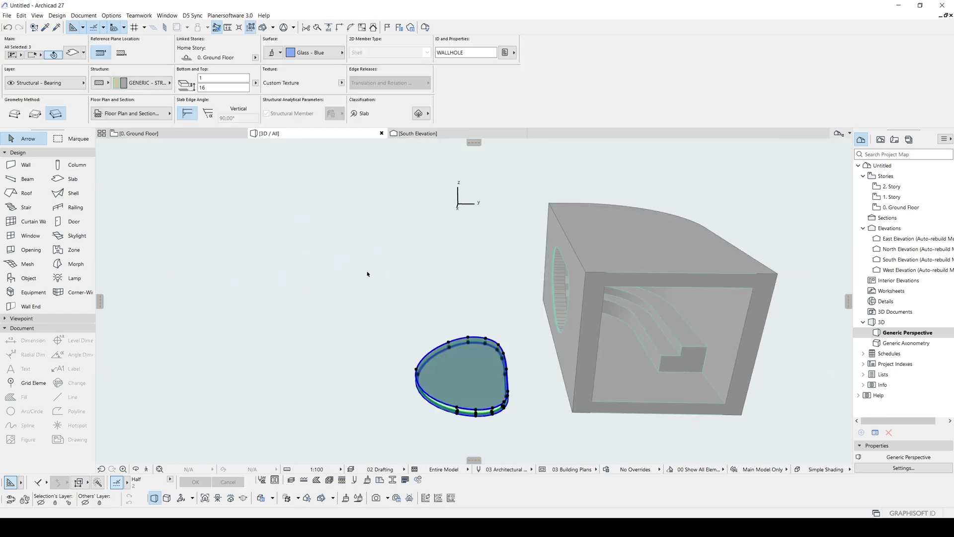
pyautogui.click(44, 82)
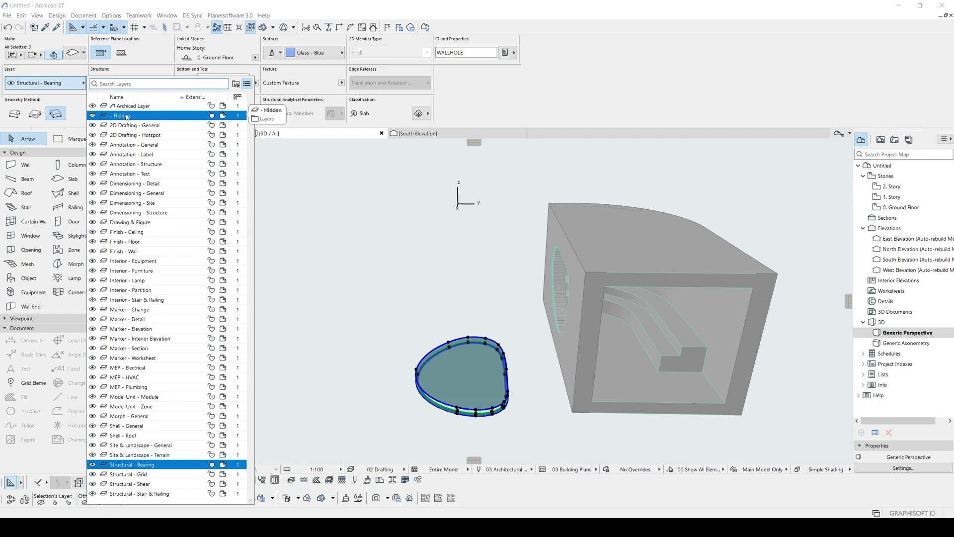
pyautogui.click(126, 117)
# Set the organic window's reveal depth to 15 relative to the wall core
pyautogui.moveTo(709, 344); pyautogui.dragTo(561, 328, button='middle')
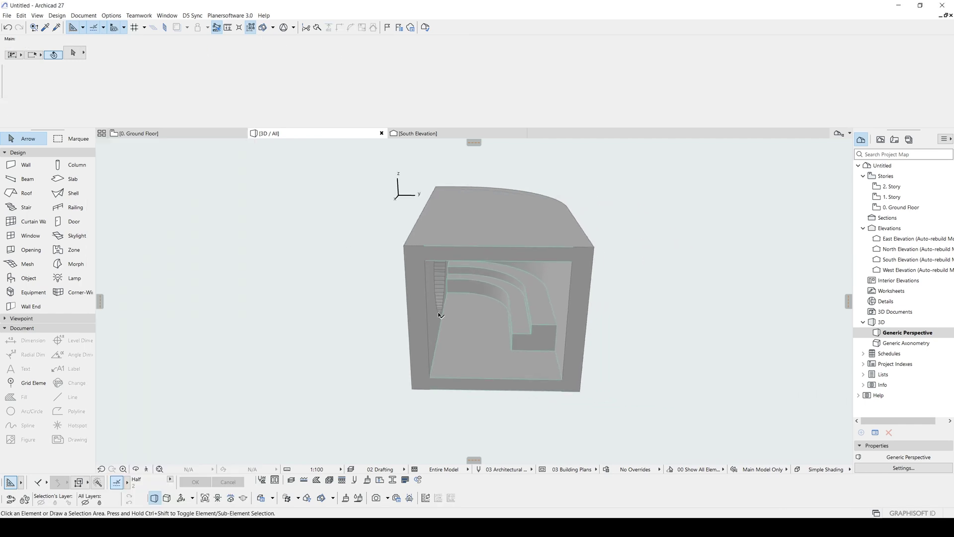
pyautogui.keyDown('shift'); pyautogui.moveTo(486, 315); pyautogui.dragTo(433, 267, button='middle'); pyautogui.keyUp('shift')
pyautogui.click(434, 267)
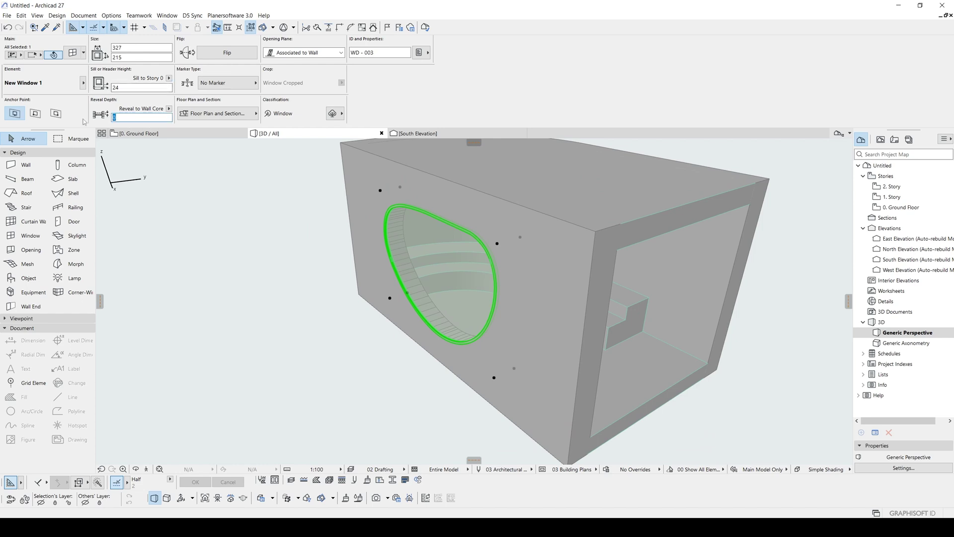
pyautogui.press('Return')
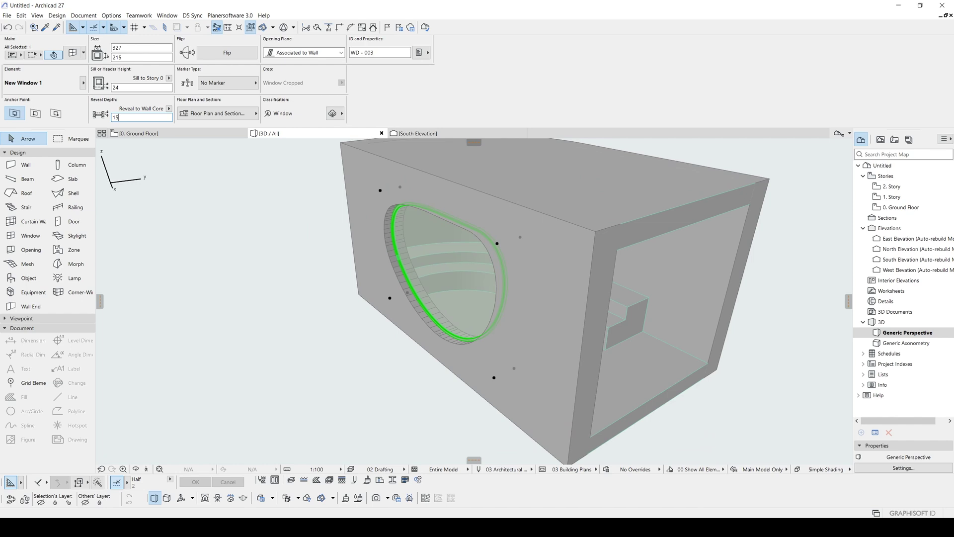
pyautogui.moveTo(456, 280)
pyautogui.keyDown('shift'); pyautogui.mouseDown(button='middle')
pyautogui.moveTo(428, 270)
pyautogui.moveTo(464, 279)
pyautogui.mouseUp(button='middle'); pyautogui.keyUp('shift')
pyautogui.press('Escape')
# Copy the whole building, including its window, along the X axis to a free spot beside the original
pyautogui.scroll(-5, 465, 278)
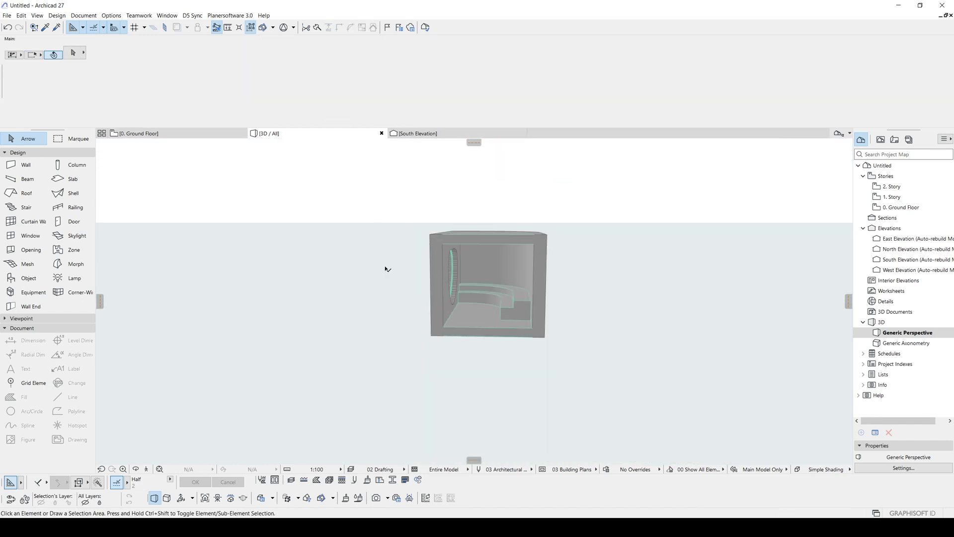
pyautogui.keyDown('shift'); pyautogui.moveTo(386, 269); pyautogui.dragTo(758, 334, button='middle'); pyautogui.keyUp('shift')
pyautogui.moveTo(649, 308); pyautogui.dragTo(521, 343, button='middle')
pyautogui.scroll(-2, 521, 343)
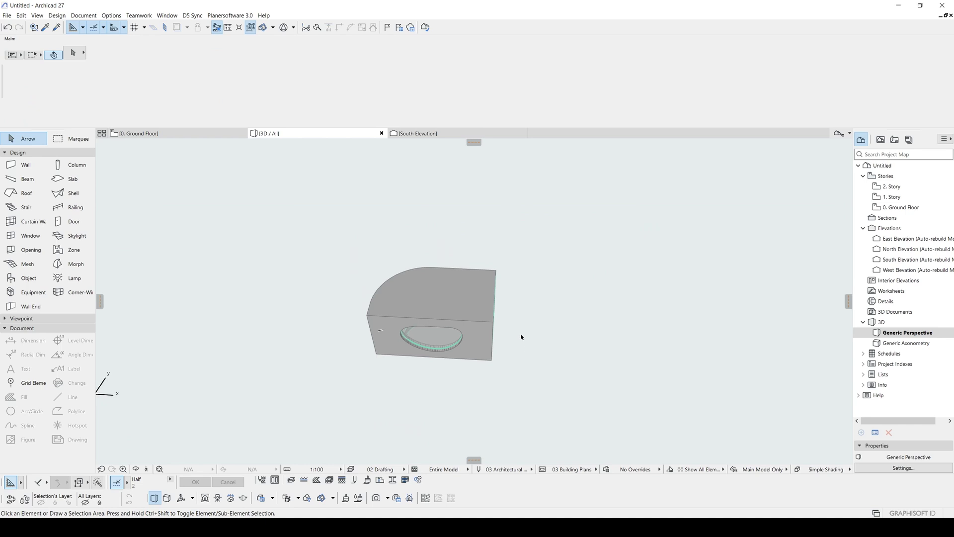
pyautogui.moveTo(564, 388); pyautogui.dragTo(303, 235)
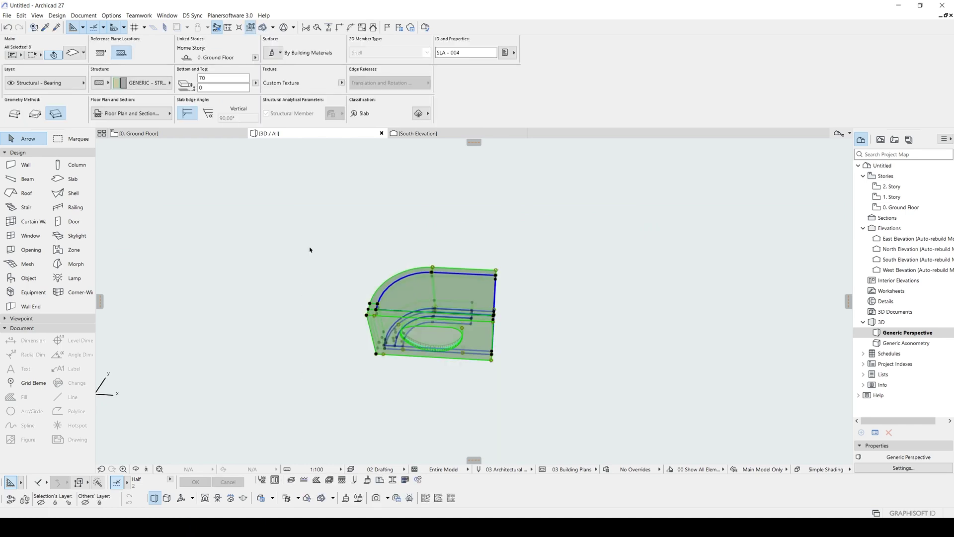
pyautogui.keyDown('shift'); pyautogui.moveTo(308, 249); pyautogui.dragTo(407, 358, button='middle'); pyautogui.keyUp('shift')
pyautogui.hotkey('ctrl', 'd')
pyautogui.click(384, 374)
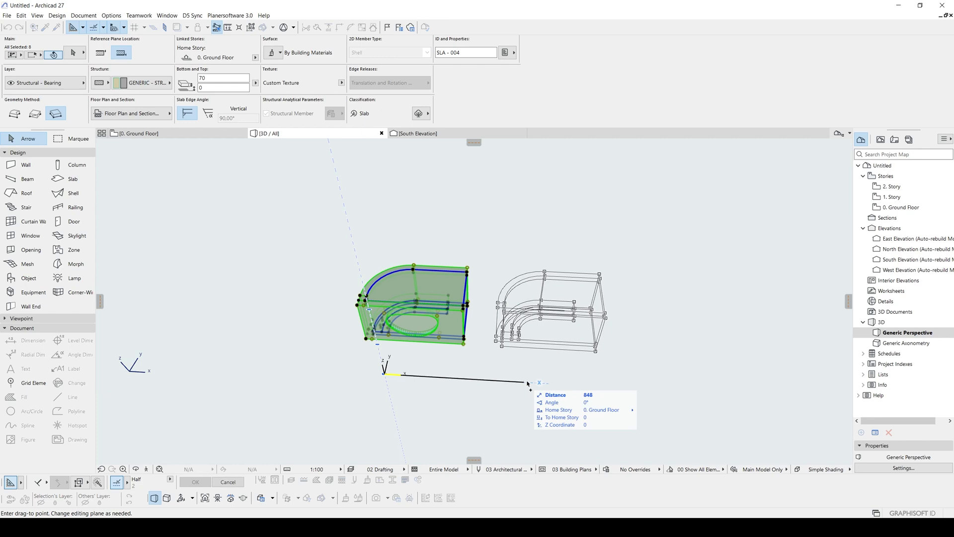
pyautogui.click(561, 390)
# Convert all elements of the copied building to morphs
pyautogui.moveTo(507, 400)
pyautogui.keyDown('shift'); pyautogui.mouseDown(button='middle')
pyautogui.moveTo(255, 268)
pyautogui.moveTo(286, 278)
pyautogui.mouseUp(button='middle'); pyautogui.keyUp('shift')
pyautogui.scroll(10, 484, 318)
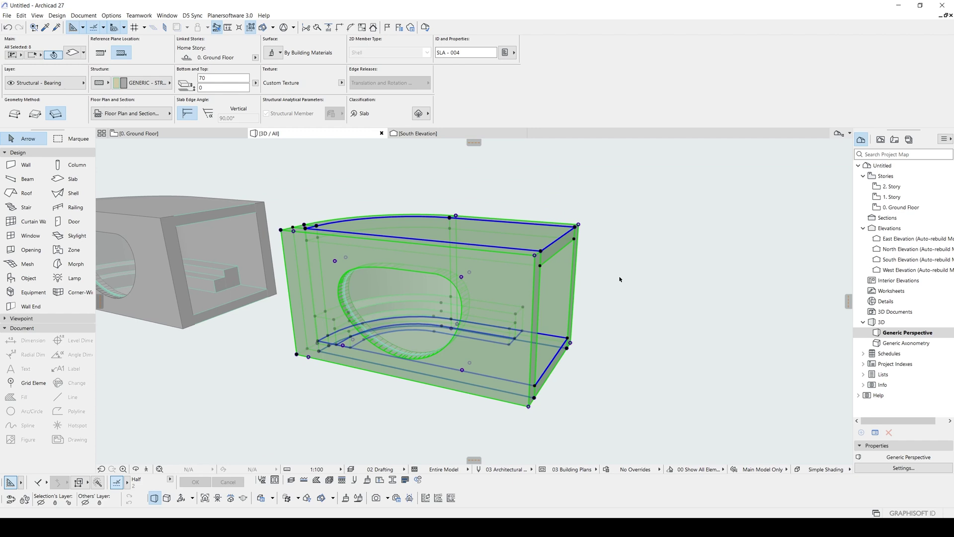
pyautogui.rightClick(605, 264)
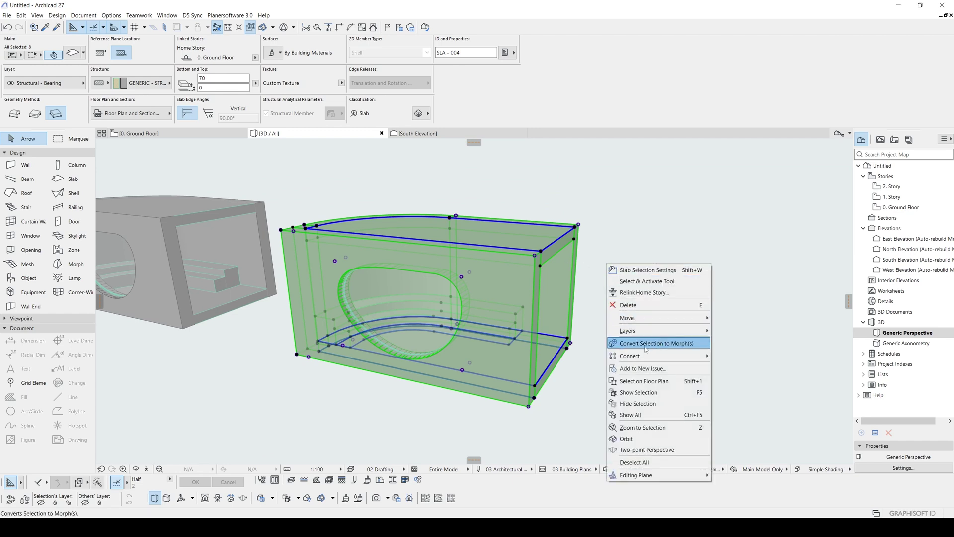
pyautogui.click(669, 345)
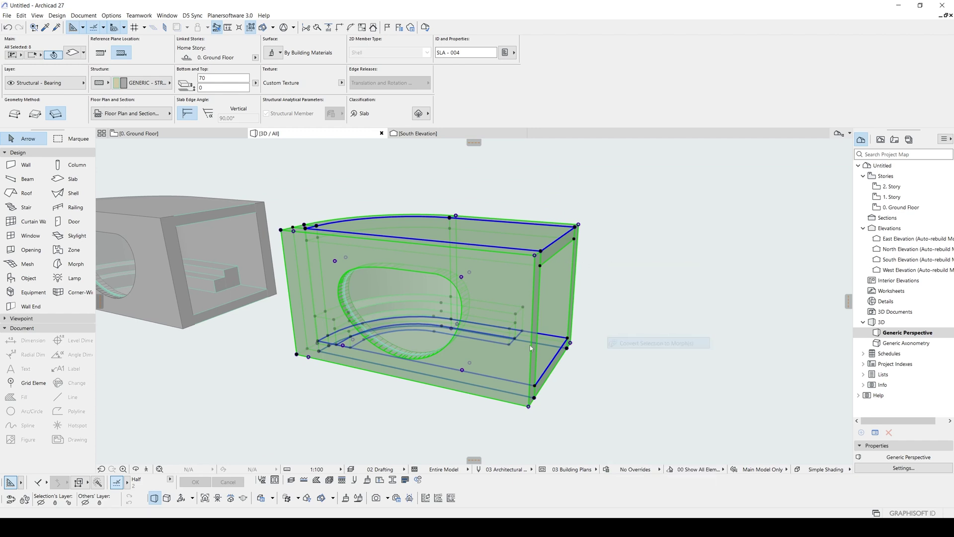
pyautogui.click(661, 368)
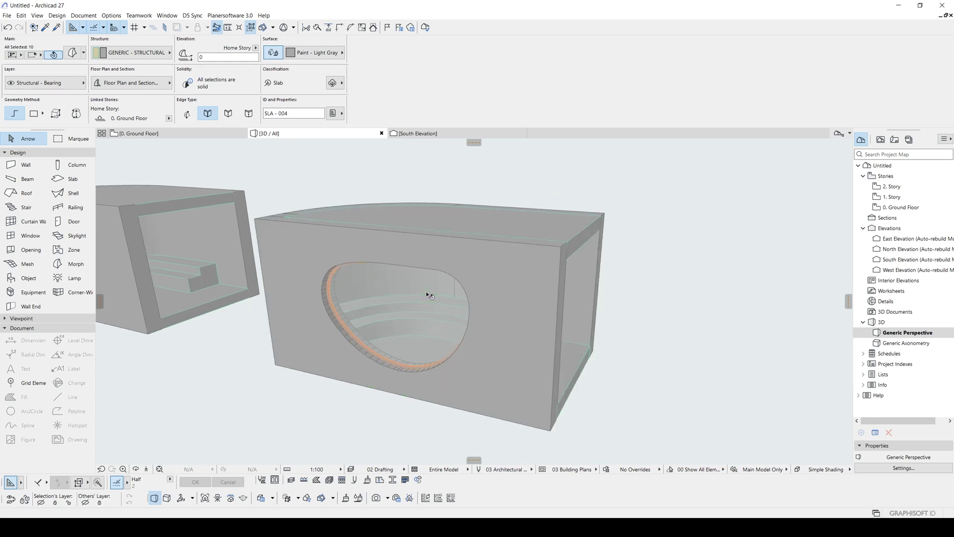
# Exclude the organic window's frame and glass from the selection, keeping all wall, roof, floor and step morphs of the copied building selected
pyautogui.scroll(1, 427, 293)
pyautogui.keyDown('shift'); pyautogui.moveTo(371, 287); pyautogui.dragTo(489, 282, button='middle'); pyautogui.keyUp('shift')
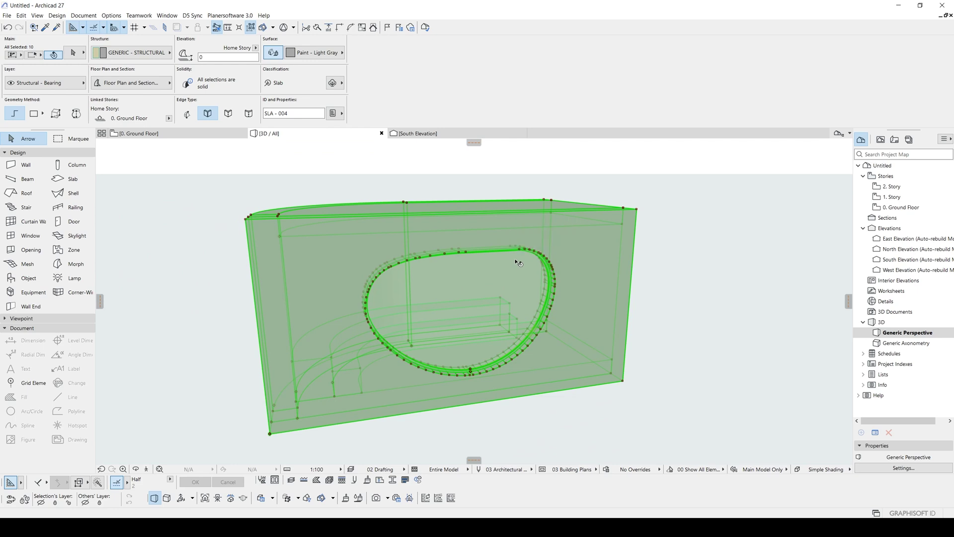
pyautogui.keyDown('shift'); pyautogui.click(536, 258); pyautogui.keyUp('shift')
pyautogui.keyDown('shift'); pyautogui.click(539, 288); pyautogui.keyUp('shift')
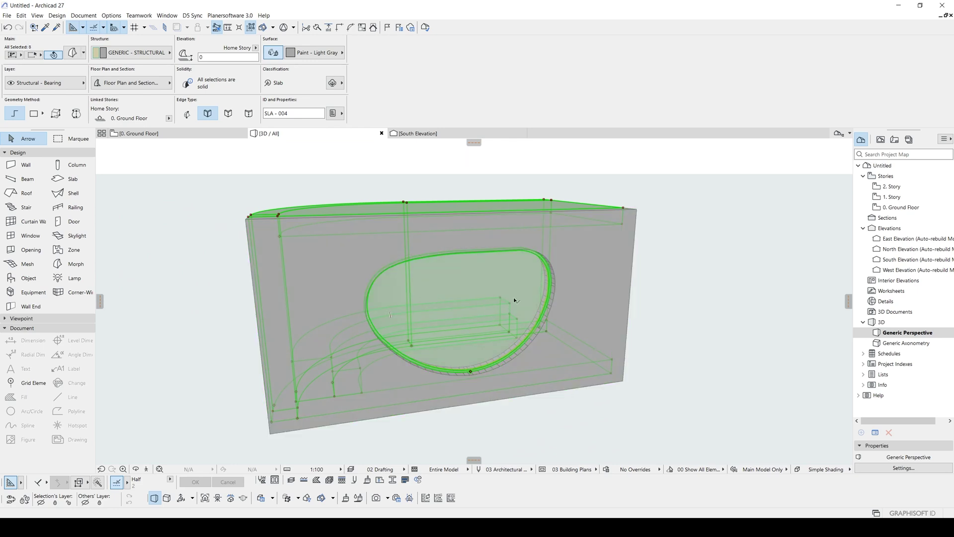
pyautogui.scroll(5, 551, 281)
pyautogui.keyDown('shift'); pyautogui.click(589, 276); pyautogui.keyUp('shift')
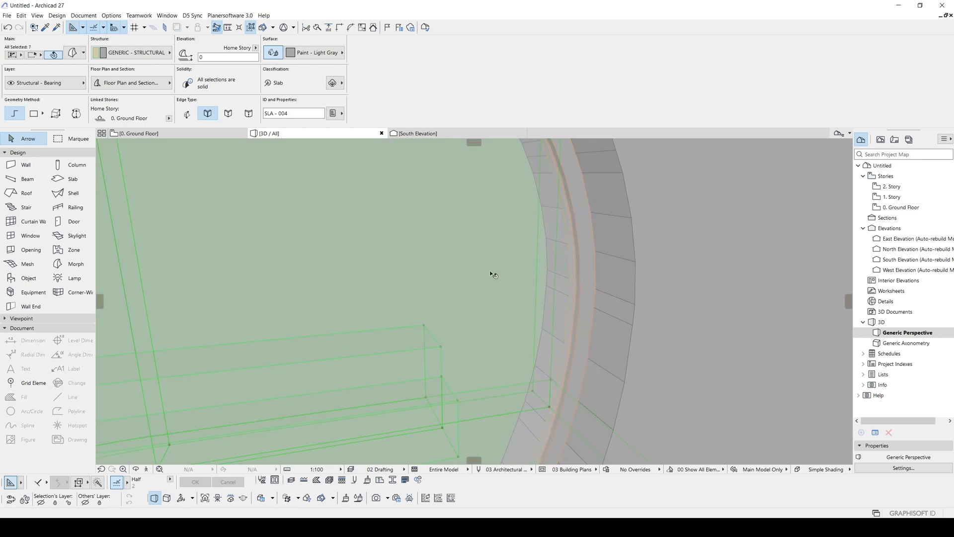
pyautogui.scroll(-5, 490, 274)
pyautogui.scroll(-4, 523, 292)
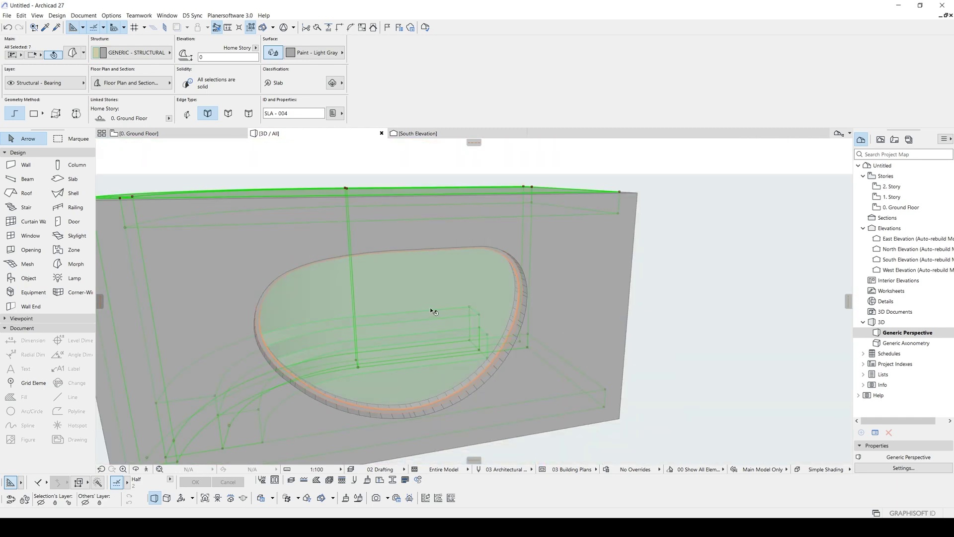
pyautogui.keyDown('shift'); pyautogui.moveTo(347, 305); pyautogui.dragTo(582, 308, button='middle'); pyautogui.keyUp('shift')
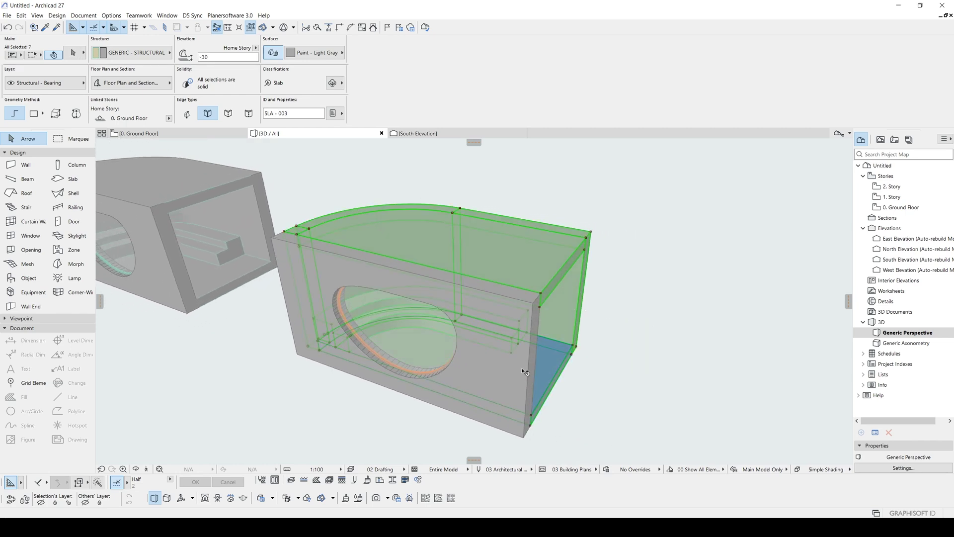
pyautogui.keyDown('shift'); pyautogui.click(556, 356); pyautogui.keyUp('shift')
pyautogui.keyDown('shift'); pyautogui.moveTo(614, 350); pyautogui.dragTo(187, 278, button='middle'); pyautogui.keyUp('shift')
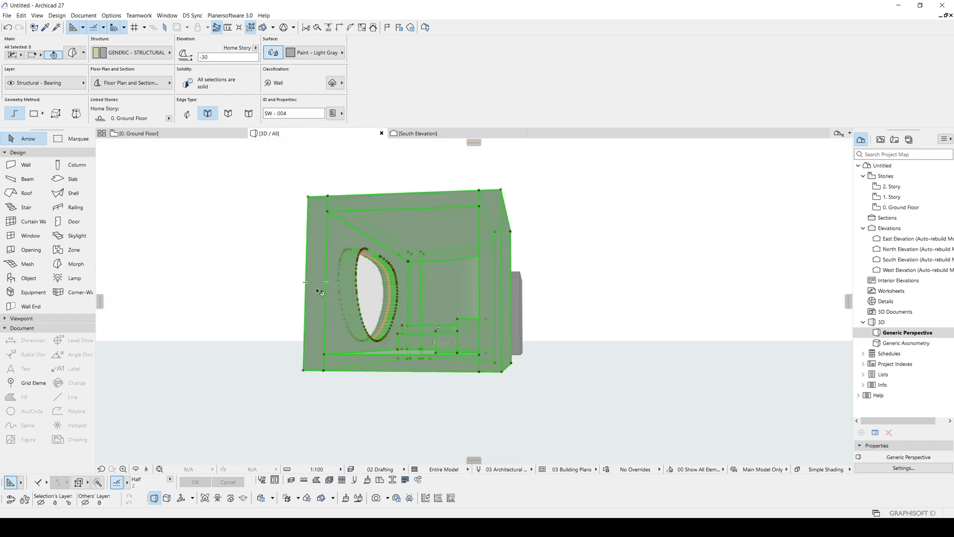
# Merge the copied building's selected wall, roof, floor and step morphs into one morph with a Boolean Union
pyautogui.scroll(10, 402, 290)
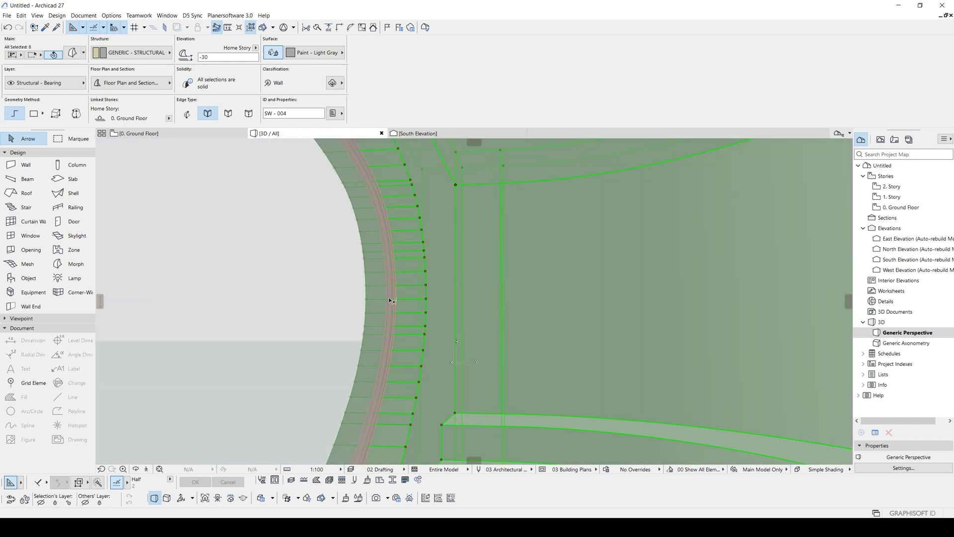
pyautogui.scroll(-10, 402, 305)
pyautogui.keyDown('shift'); pyautogui.moveTo(405, 307); pyautogui.dragTo(646, 281, button='middle'); pyautogui.keyUp('shift')
pyautogui.rightClick(658, 244)
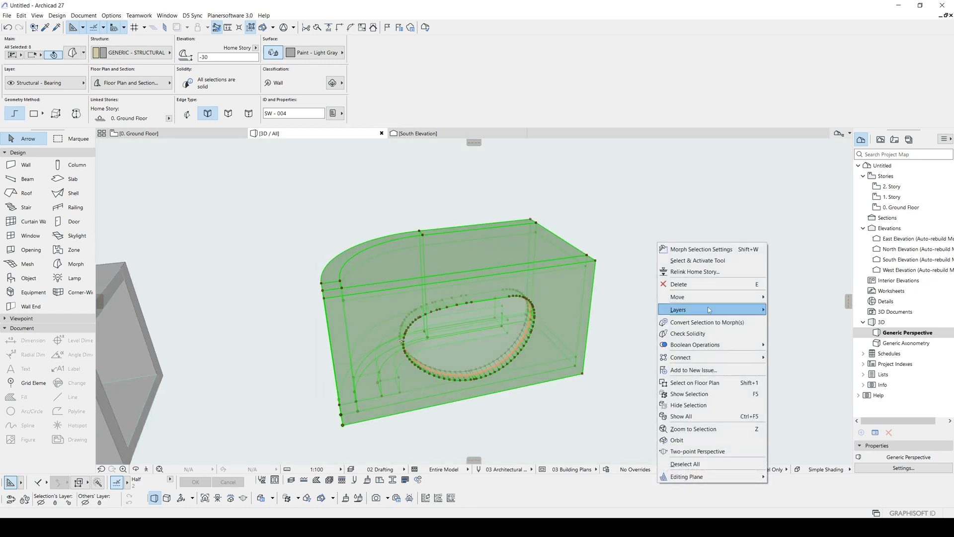
pyautogui.moveTo(690, 348)
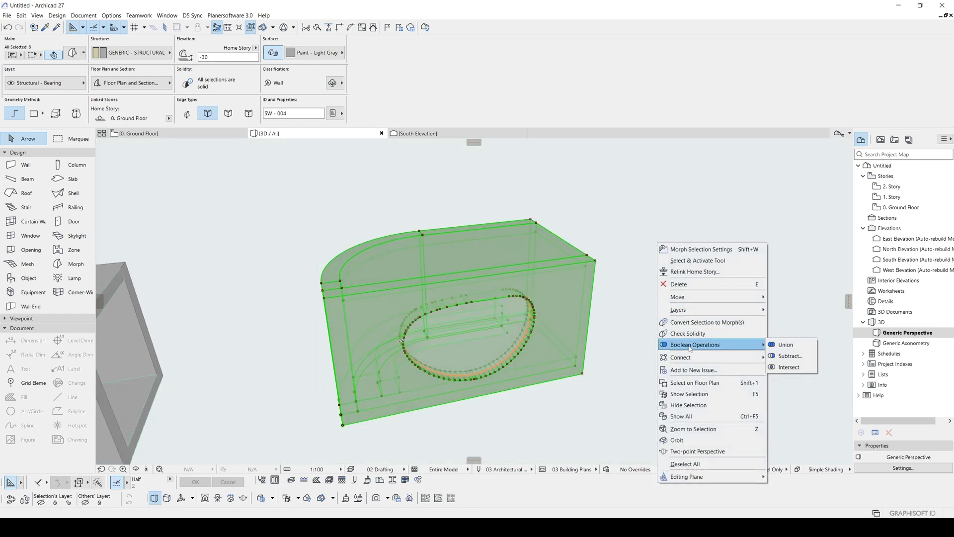
pyautogui.click(792, 349)
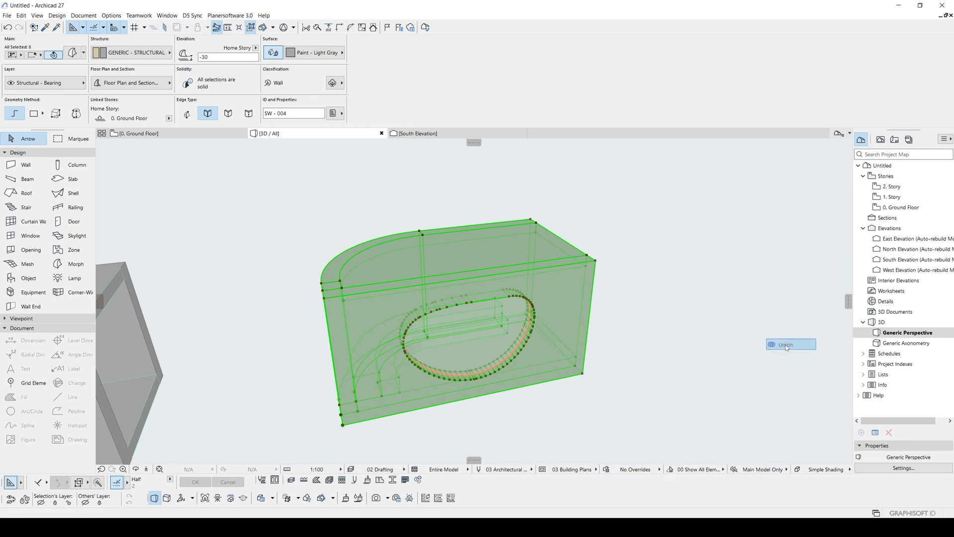
pyautogui.click(558, 293)
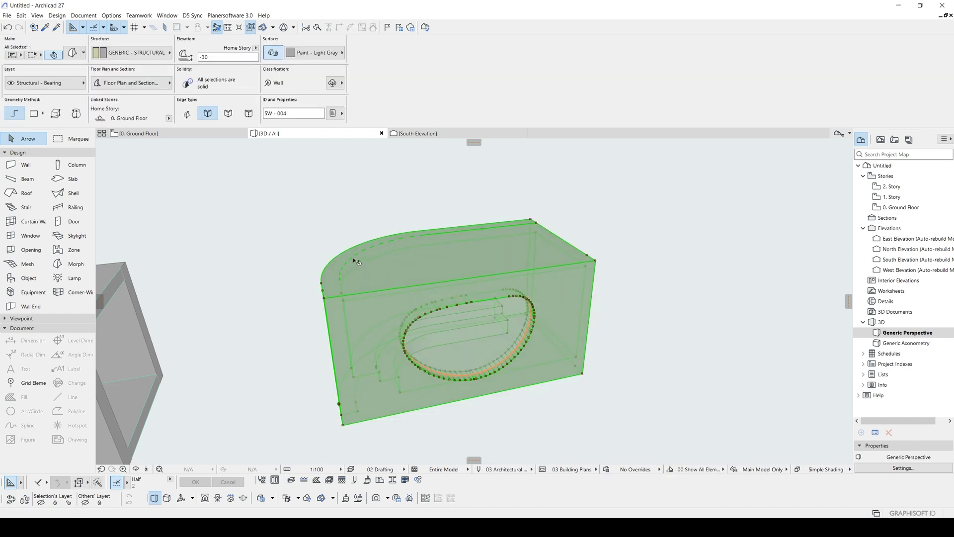
# Examine the merged building from its front and open side, checking that shell and interior steps form one body
pyautogui.keyDown('shift'); pyautogui.moveTo(314, 275); pyautogui.dragTo(522, 290, button='middle'); pyautogui.keyUp('shift')
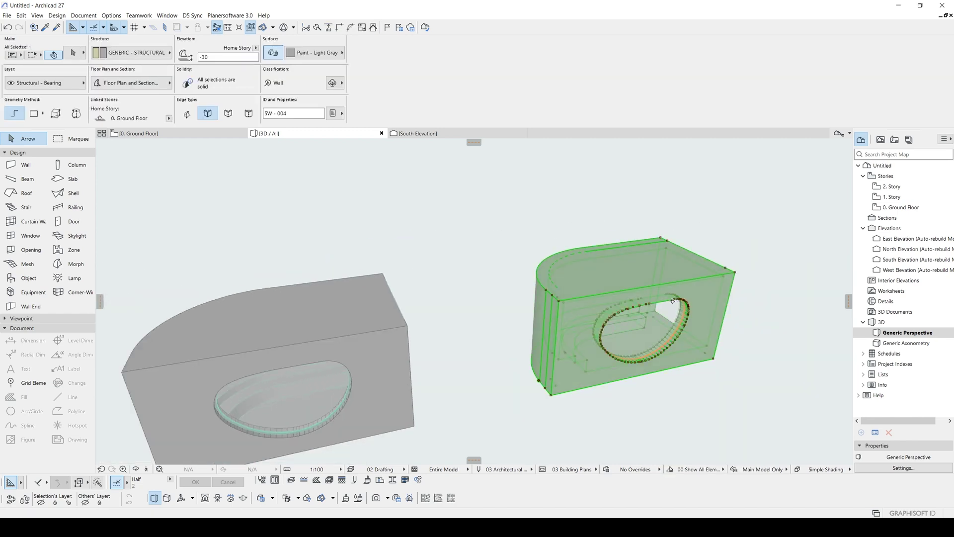
pyautogui.keyDown('shift'); pyautogui.moveTo(616, 299); pyautogui.dragTo(249, 248, button='middle'); pyautogui.keyUp('shift')
pyautogui.scroll(4, 699, 318)
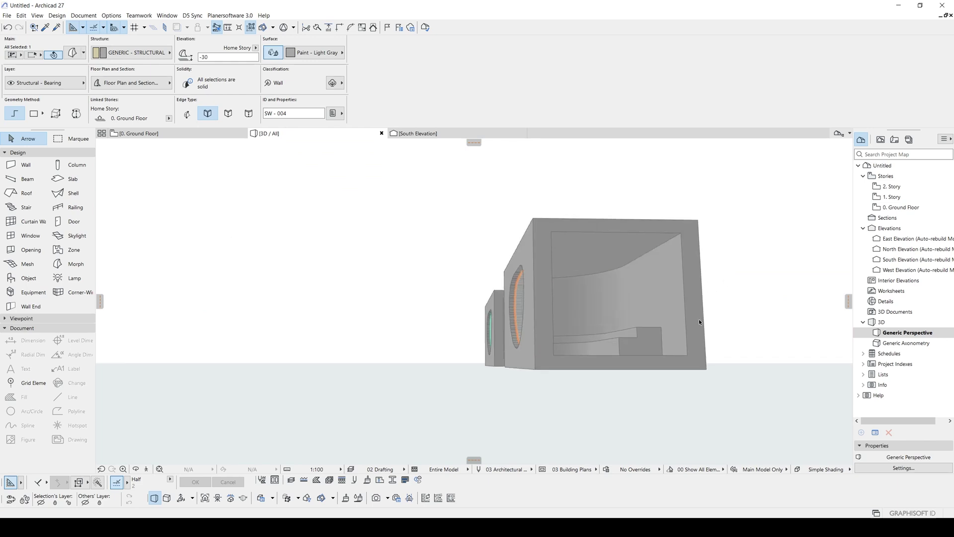
pyautogui.keyDown('shift'); pyautogui.moveTo(652, 324); pyautogui.dragTo(622, 379, button='middle'); pyautogui.keyUp('shift')
pyautogui.press('Escape')
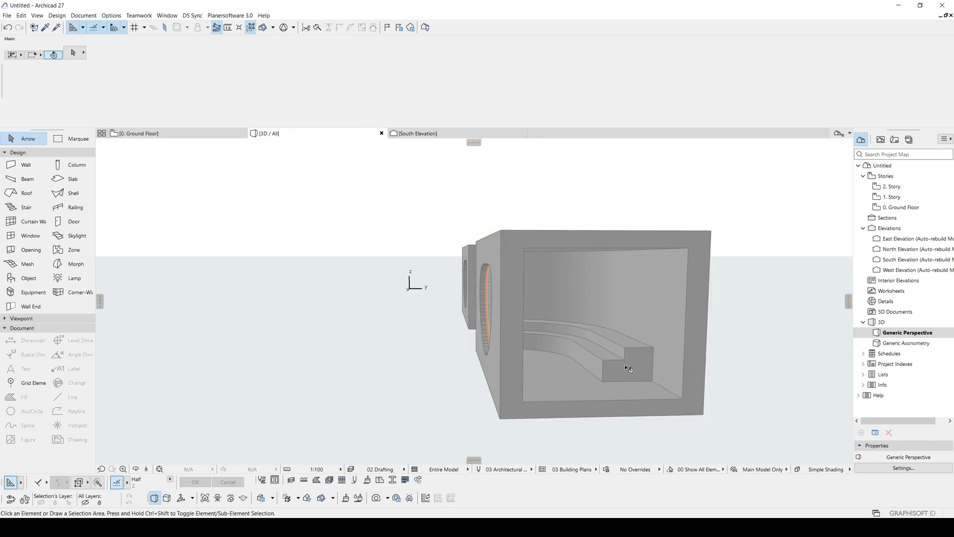
pyautogui.click(624, 365)
pyautogui.press('Escape')
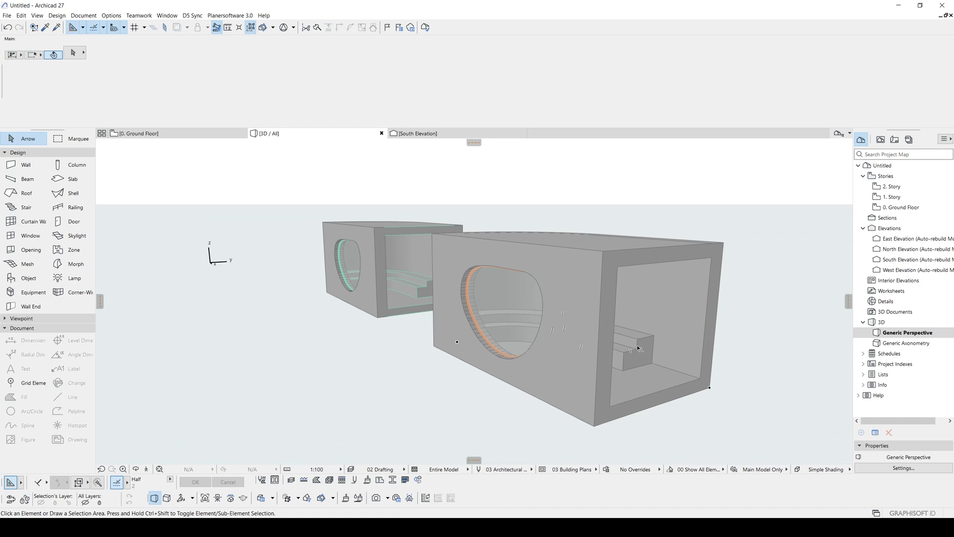
# Select the merged morph and examine its interior where the curved back wall meets the straight wall above the steps
pyautogui.click(706, 360)
pyautogui.keyDown('shift'); pyautogui.moveTo(748, 350); pyautogui.dragTo(560, 309, button='middle'); pyautogui.keyUp('shift')
pyautogui.scroll(3, 592, 295)
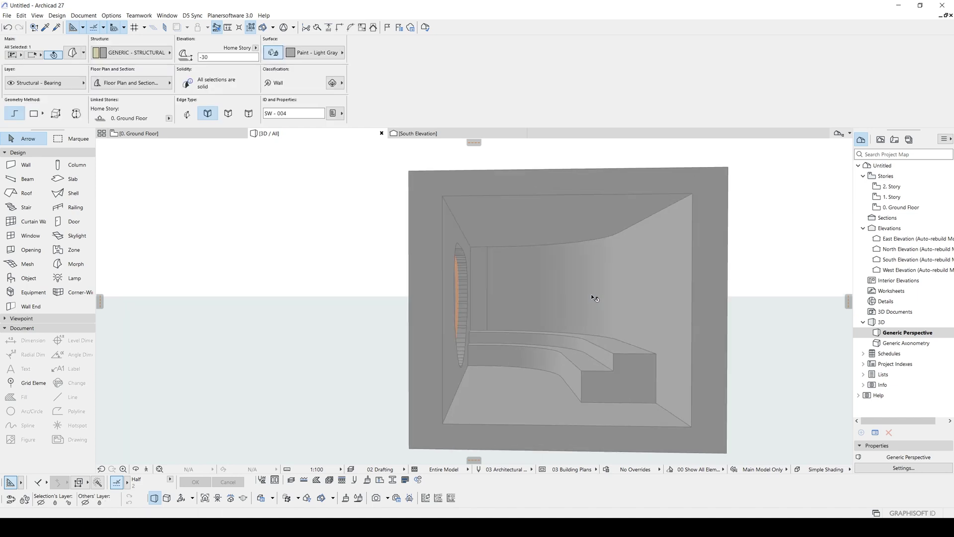
pyautogui.scroll(2, 591, 294)
pyautogui.scroll(-2, 543, 281)
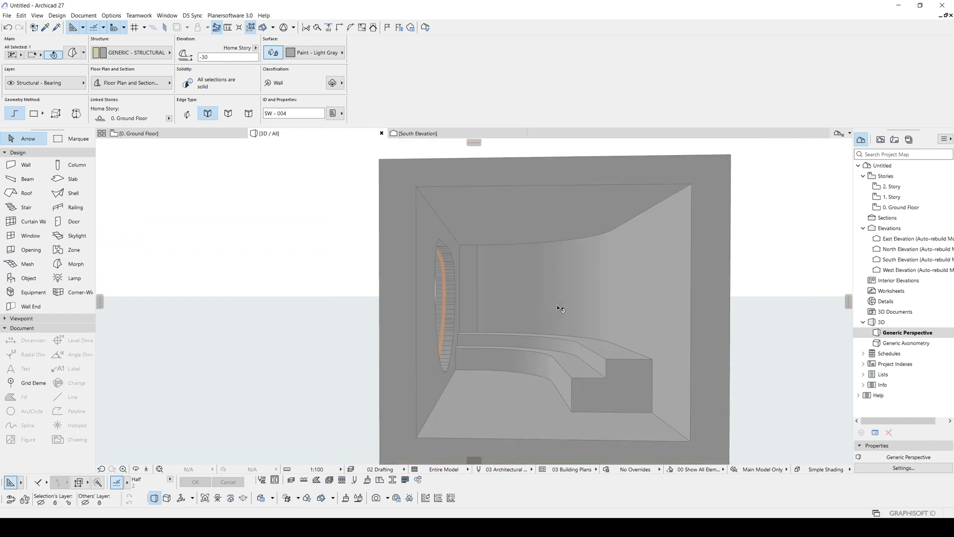
pyautogui.keyDown('shift'); pyautogui.moveTo(638, 312); pyautogui.dragTo(556, 270, button='middle'); pyautogui.keyUp('shift')
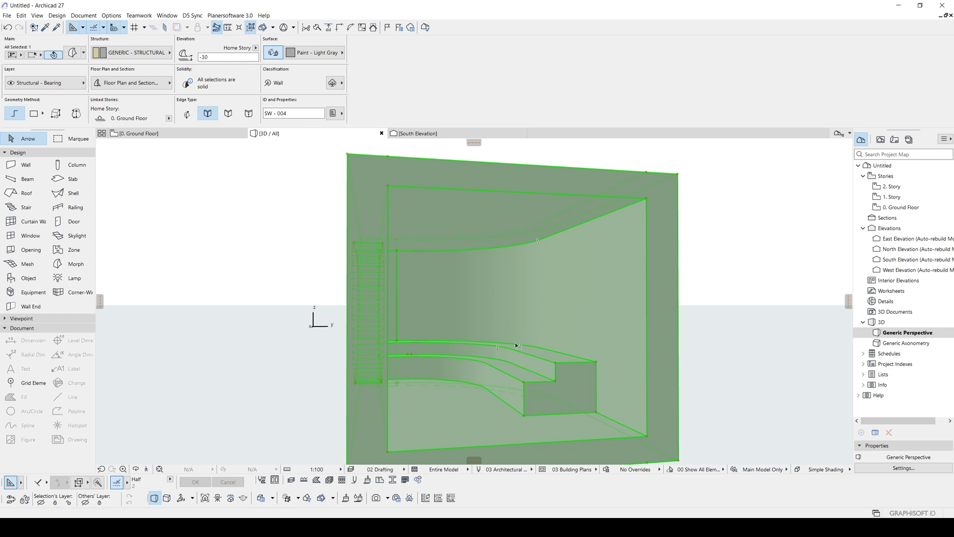
pyautogui.keyDown('shift'); pyautogui.moveTo(518, 345); pyautogui.dragTo(529, 336, button='middle'); pyautogui.keyUp('shift')
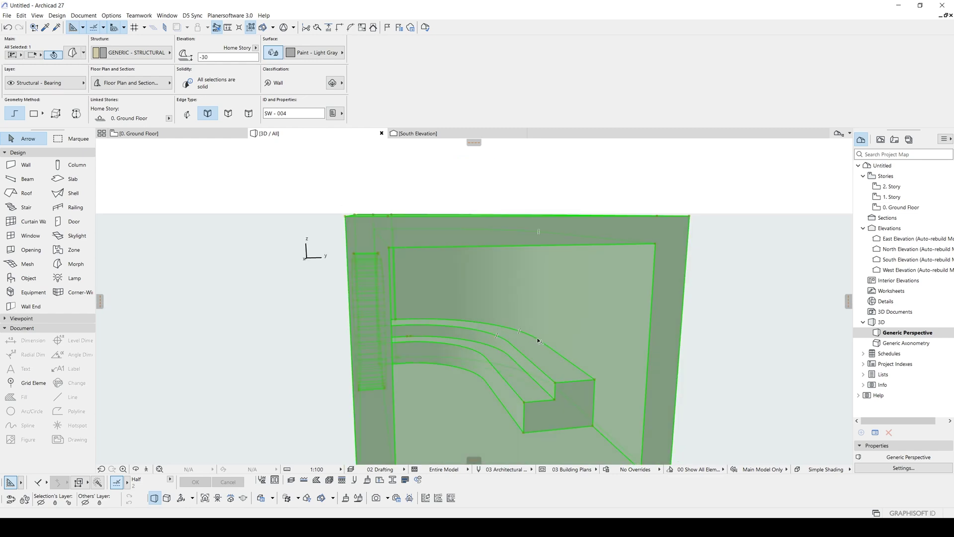
pyautogui.scroll(5, 511, 327)
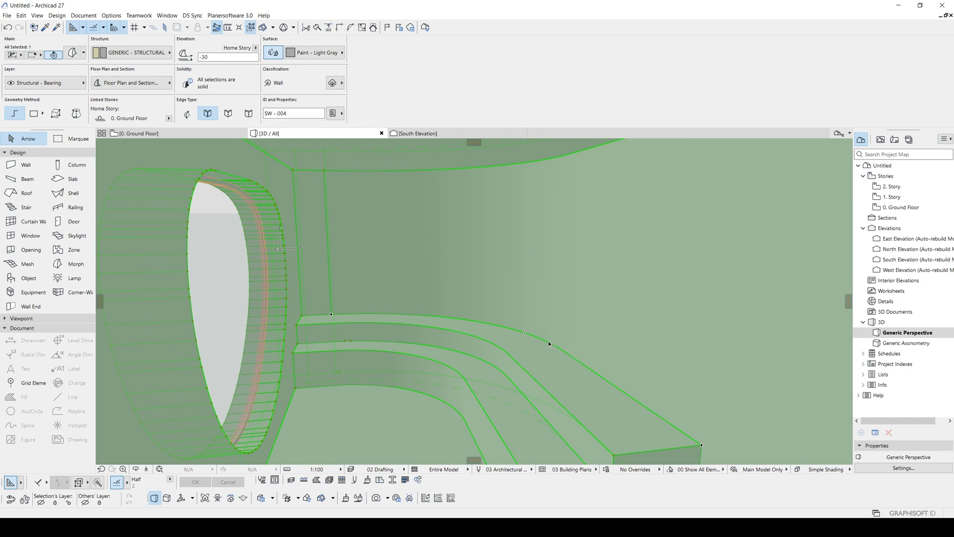
# Examine on the ground floor plan where the merged building's inner curve becomes straight, and return to the 3D view
pyautogui.press('F2')
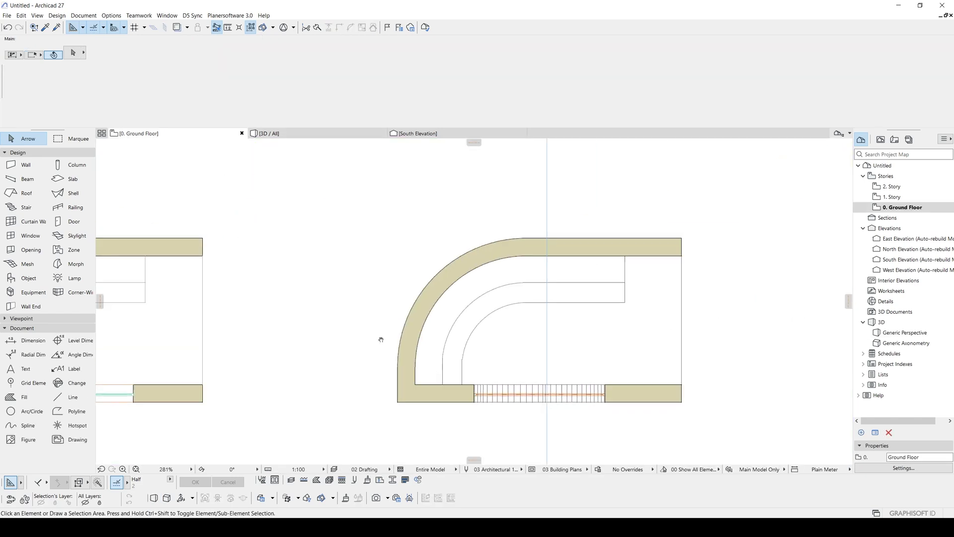
pyautogui.moveTo(381, 340); pyautogui.dragTo(371, 343, button='middle')
pyautogui.click(496, 264)
pyautogui.press('Escape')
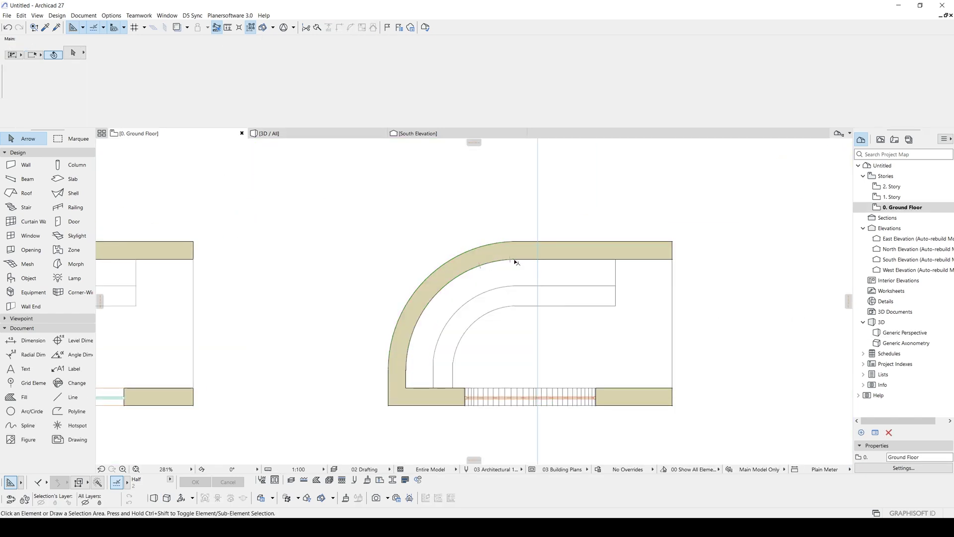
pyautogui.click(515, 261)
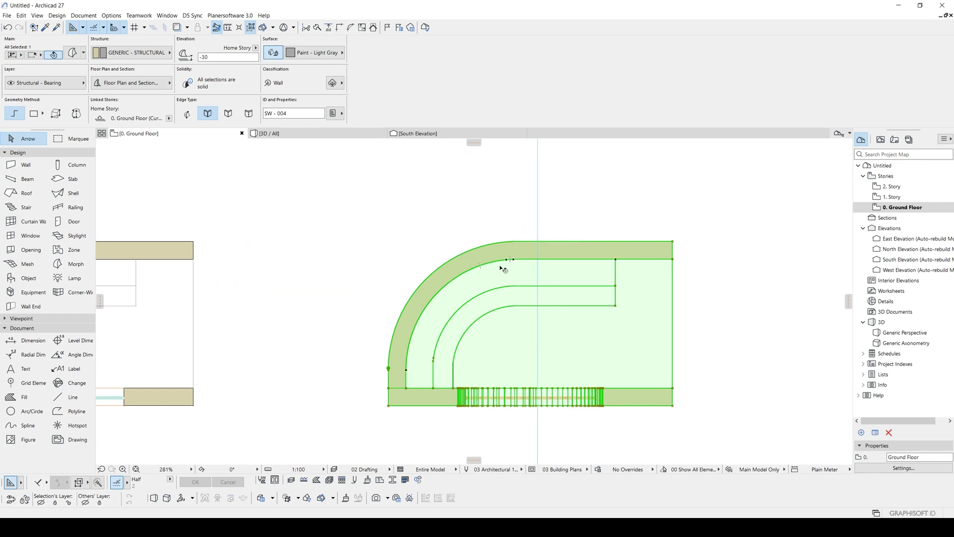
pyautogui.scroll(3, 503, 268)
pyautogui.scroll(-2, 518, 266)
pyautogui.press('Escape')
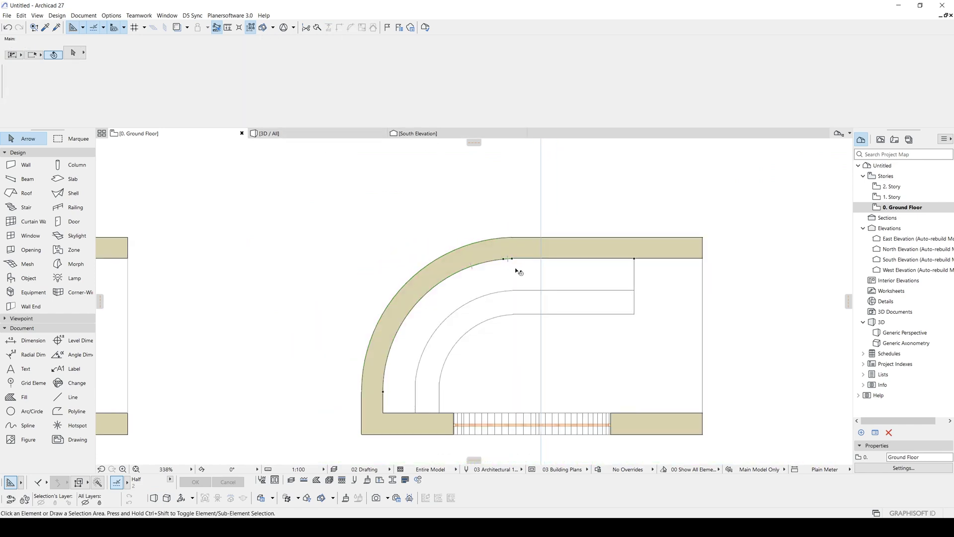
pyautogui.scroll(-3, 519, 272)
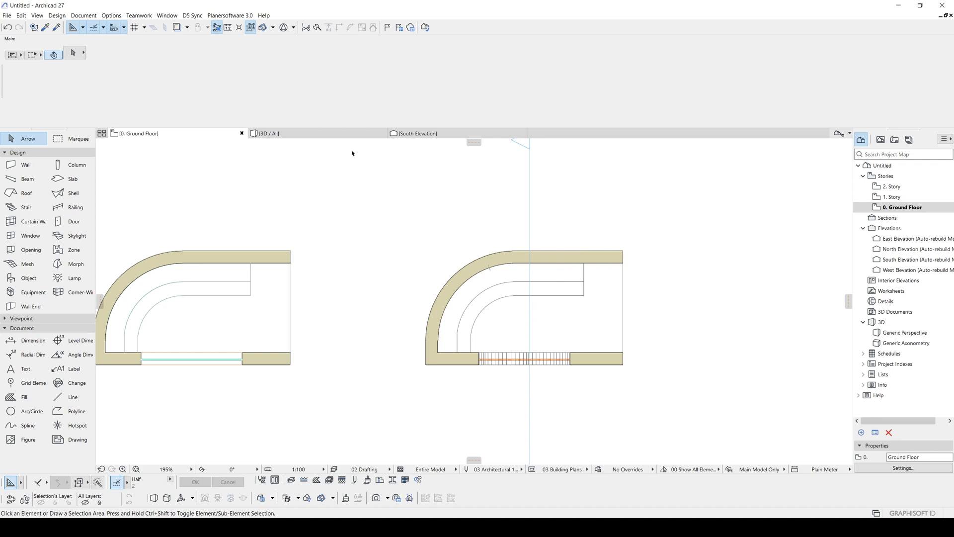
pyautogui.click(337, 134)
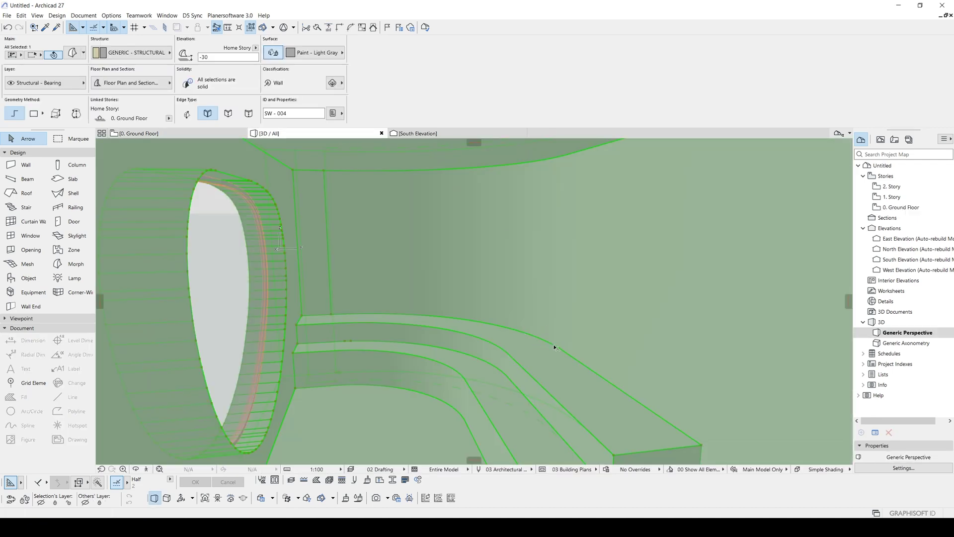
# Draw a vertical morph edge 200 long where the inner wall's curve meets the straight part, from the ceiling down to the upper step
pyautogui.keyDown('shift'); pyautogui.moveTo(541, 173); pyautogui.dragTo(496, 221, button='middle'); pyautogui.keyUp('shift')
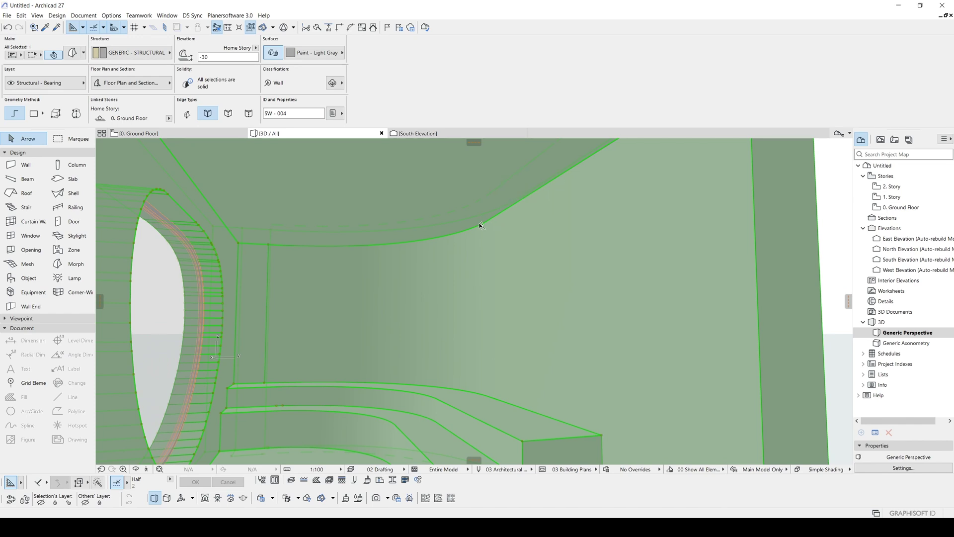
pyautogui.scroll(5, 502, 209)
pyautogui.keyDown('shift'); pyautogui.moveTo(483, 257); pyautogui.dragTo(474, 303, button='middle'); pyautogui.keyUp('shift')
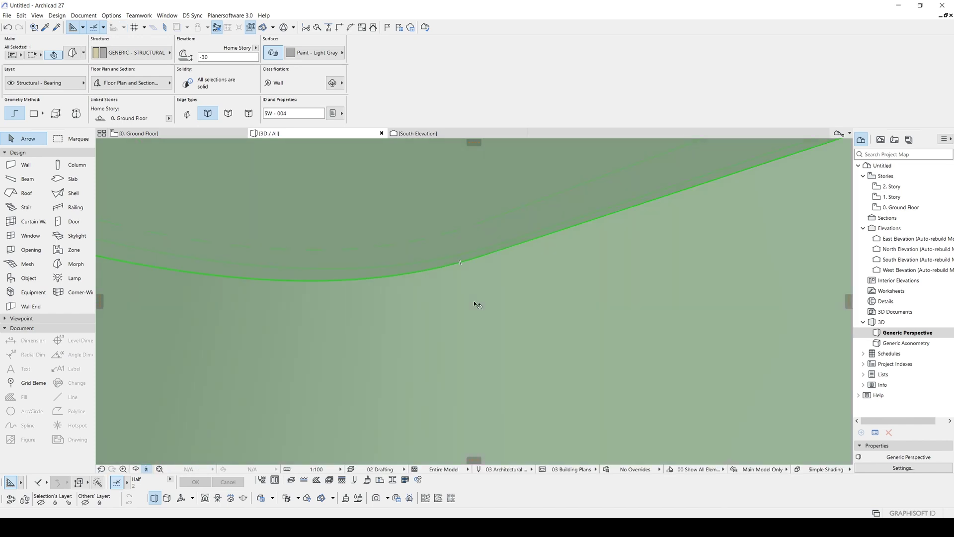
pyautogui.click(473, 260)
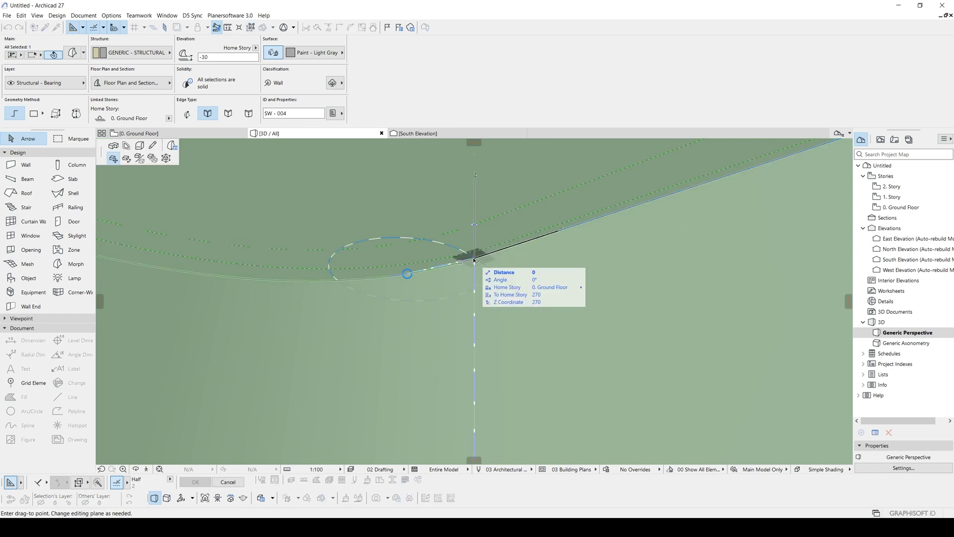
pyautogui.click(153, 147)
pyautogui.moveTo(503, 327); pyautogui.dragTo(504, 211, button='middle')
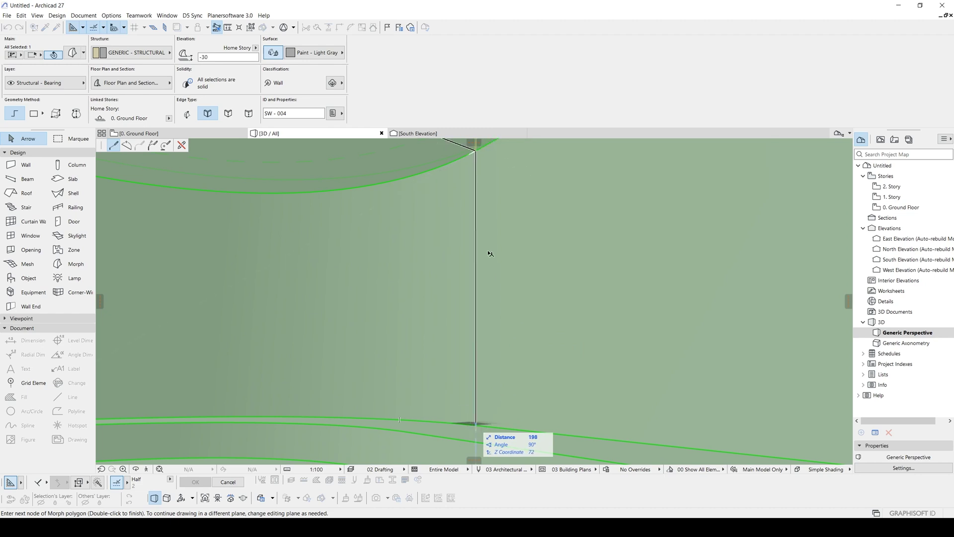
pyautogui.scroll(-1, 562, 360)
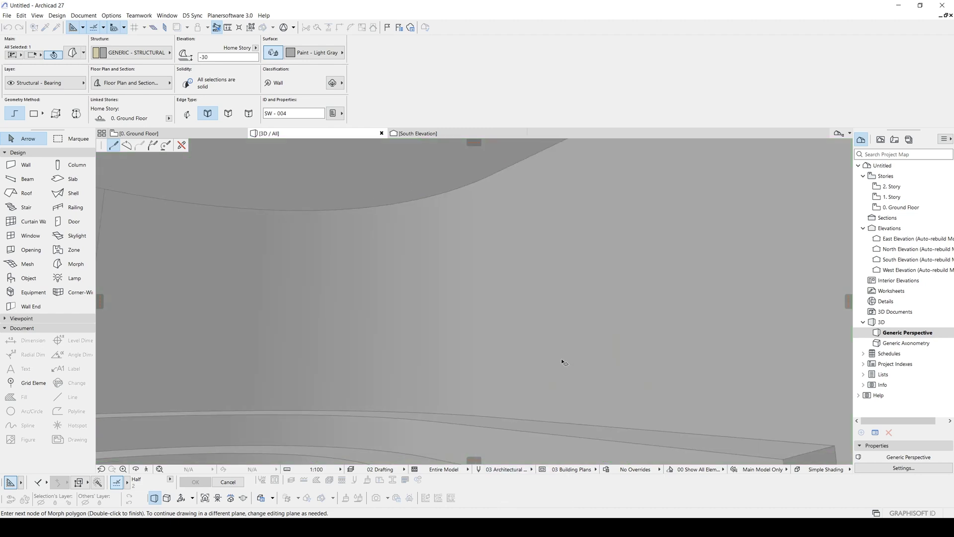
pyautogui.scroll(2, 565, 363)
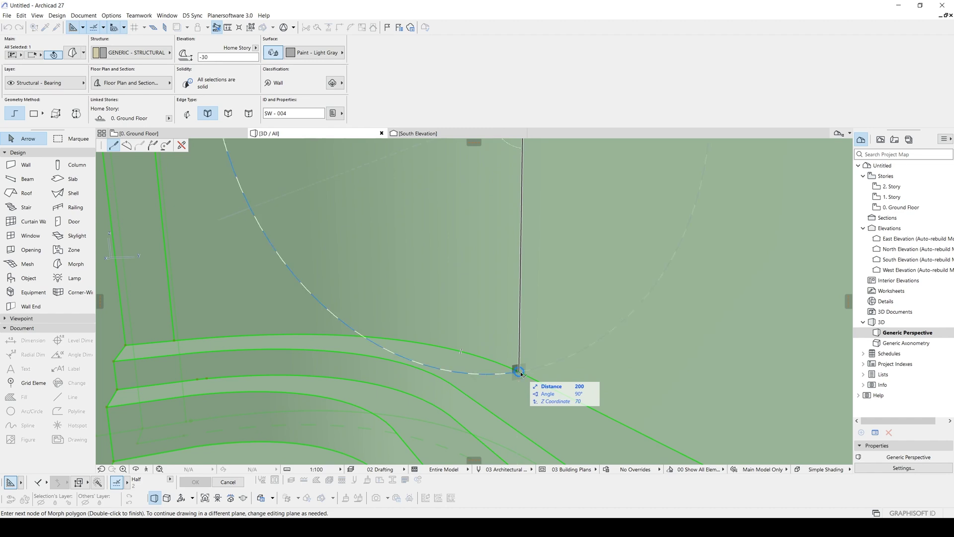
pyautogui.doubleClick(520, 372)
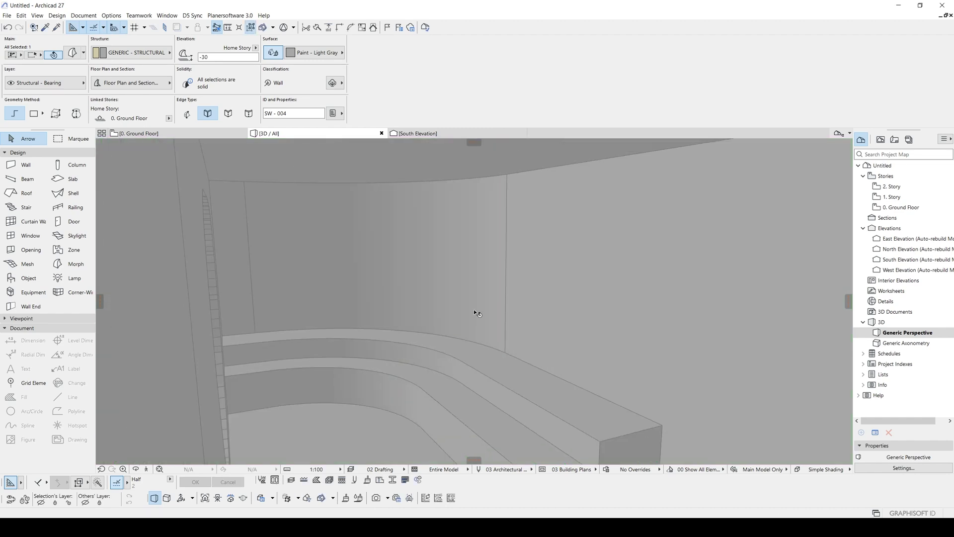
pyautogui.scroll(-5, 472, 312)
pyautogui.keyDown('shift'); pyautogui.moveTo(635, 367); pyautogui.dragTo(468, 329, button='middle'); pyautogui.keyUp('shift')
pyautogui.scroll(-4, 659, 366)
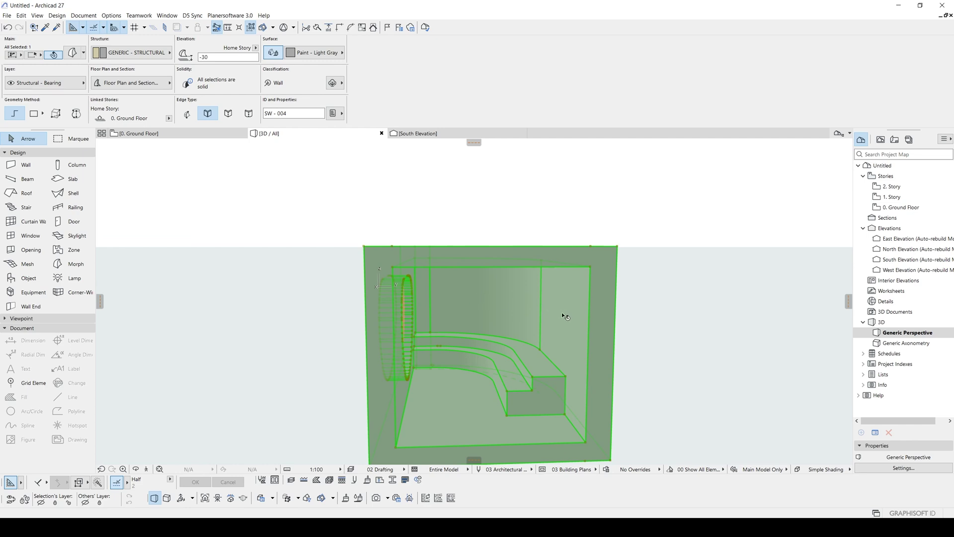
pyautogui.keyDown('shift'); pyautogui.moveTo(565, 316); pyautogui.dragTo(416, 326, button='middle'); pyautogui.keyUp('shift')
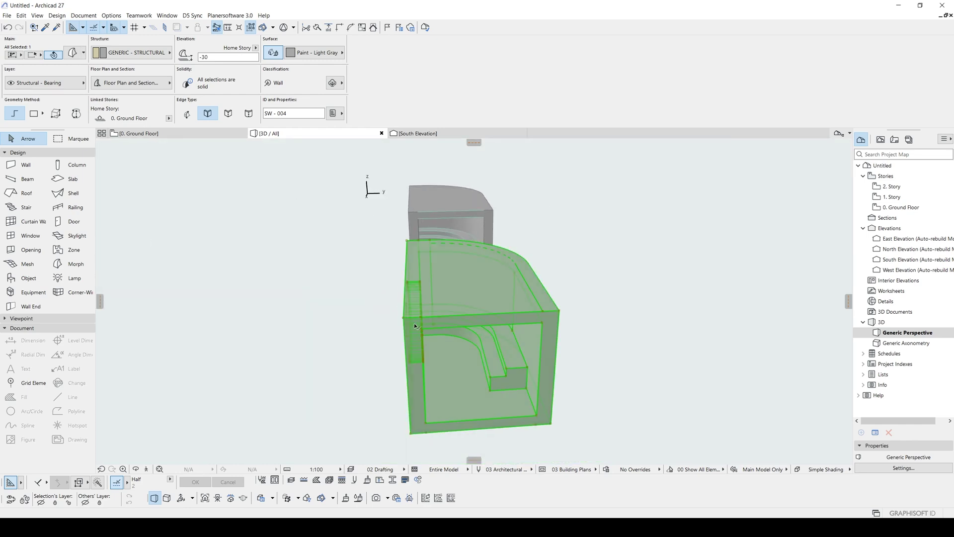
# Clear the morph selection and switch to sub-element selection with the building's open interior in view
pyautogui.keyDown('shift'); pyautogui.moveTo(527, 342); pyautogui.dragTo(550, 294, button='middle'); pyautogui.keyUp('shift')
pyautogui.press('Escape')
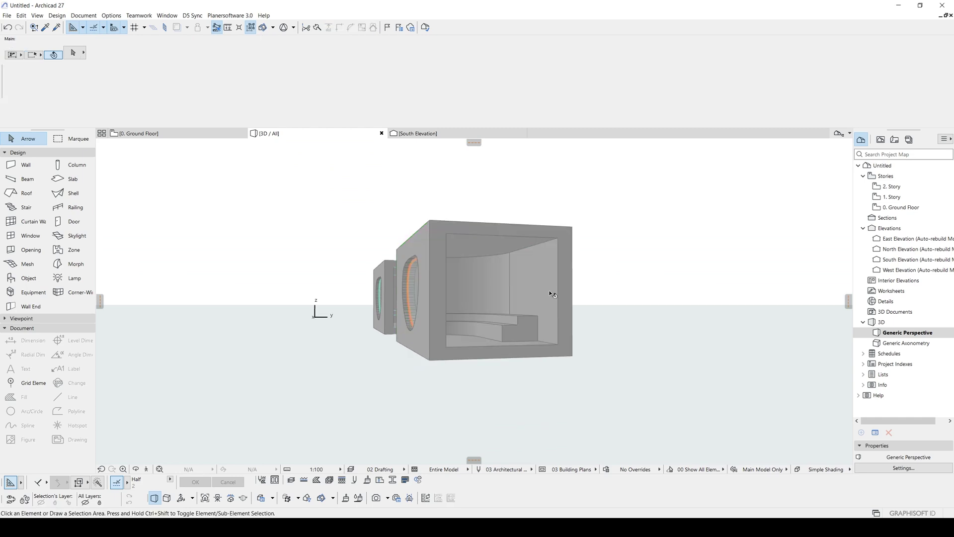
pyautogui.scroll(5, 552, 294)
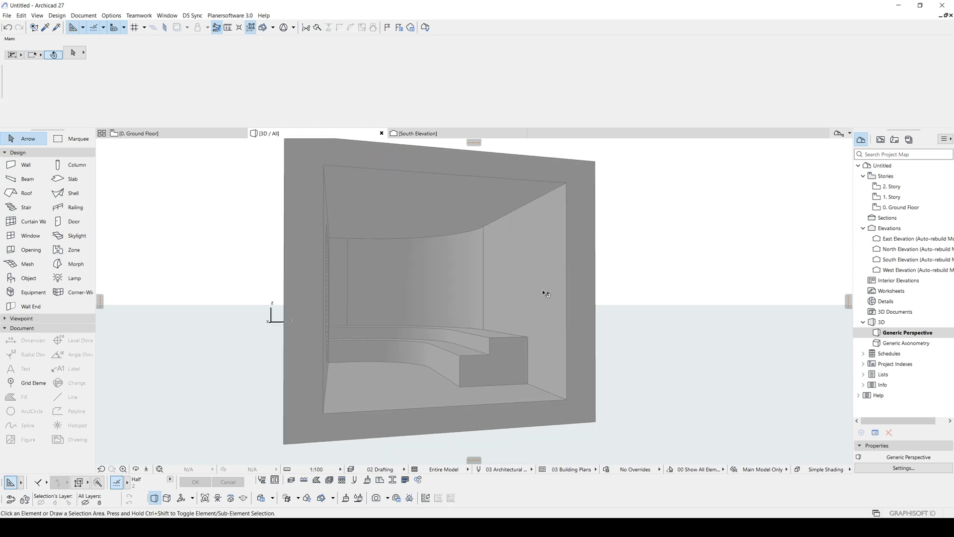
pyautogui.click(531, 263)
pyautogui.press('Escape')
pyautogui.click(84, 52)
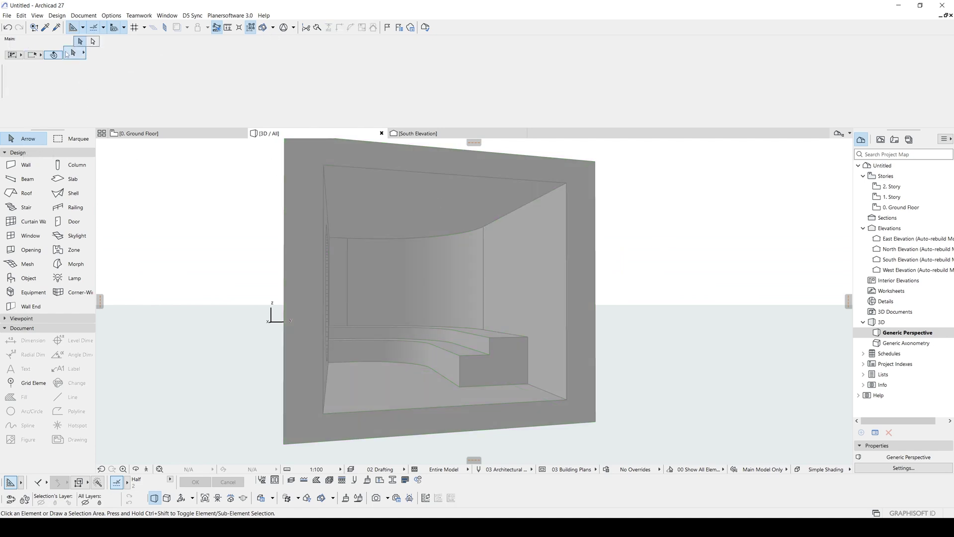
pyautogui.click(92, 42)
# Select the merged morph's inner wall faces, straight, curved, back and window wall, together with the ceiling face
pyautogui.click(536, 275)
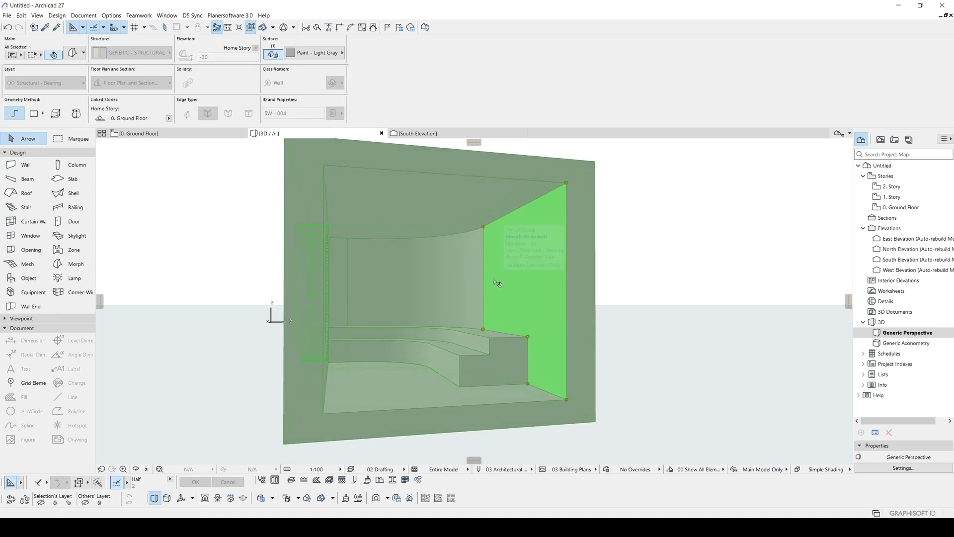
pyautogui.keyDown('shift'); pyautogui.click(465, 267); pyautogui.keyUp('shift')
pyautogui.keyDown('shift'); pyautogui.moveTo(490, 296); pyautogui.dragTo(410, 293, button='middle'); pyautogui.keyUp('shift')
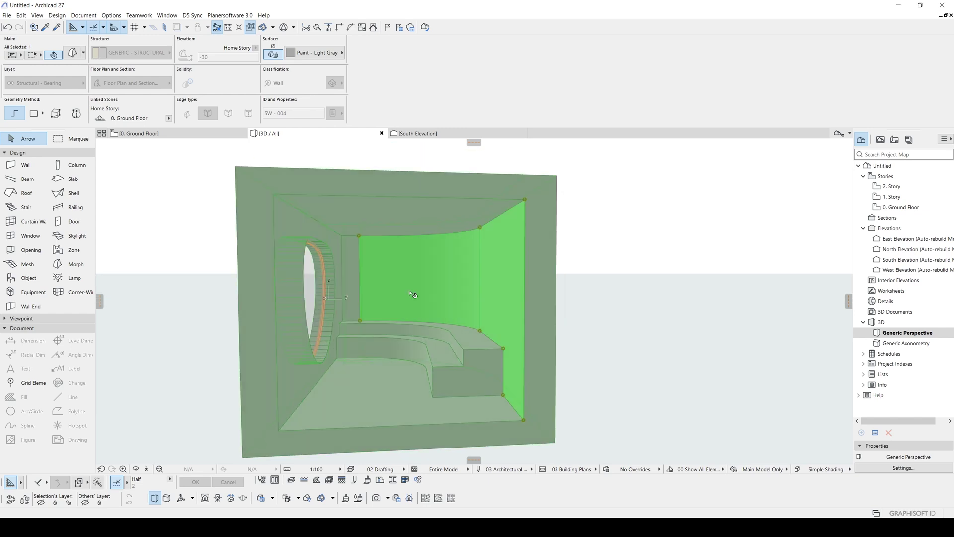
pyautogui.keyDown('shift'); pyautogui.click(352, 258); pyautogui.keyUp('shift')
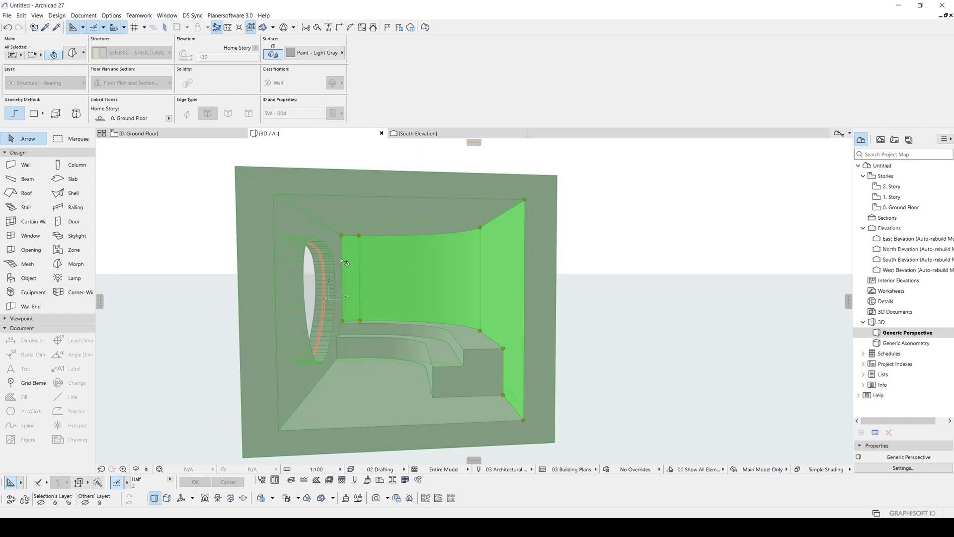
pyautogui.keyDown('shift'); pyautogui.moveTo(341, 261); pyautogui.dragTo(363, 254, button='middle'); pyautogui.keyUp('shift')
pyautogui.keyDown('ctrl'); pyautogui.keyDown('shift'); pyautogui.click(367, 234); pyautogui.keyUp('shift'); pyautogui.keyUp('ctrl')
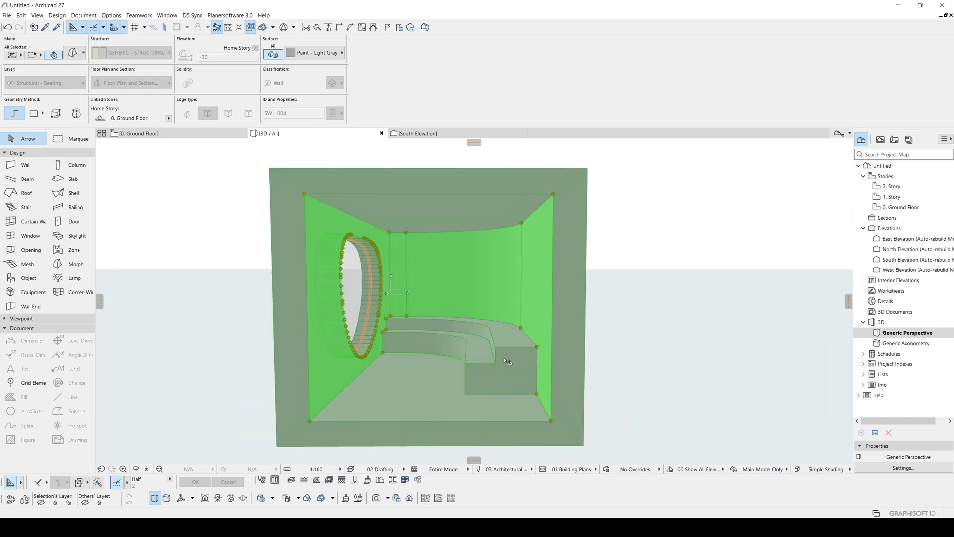
pyautogui.keyDown('shift'); pyautogui.click(503, 214); pyautogui.keyUp('shift')
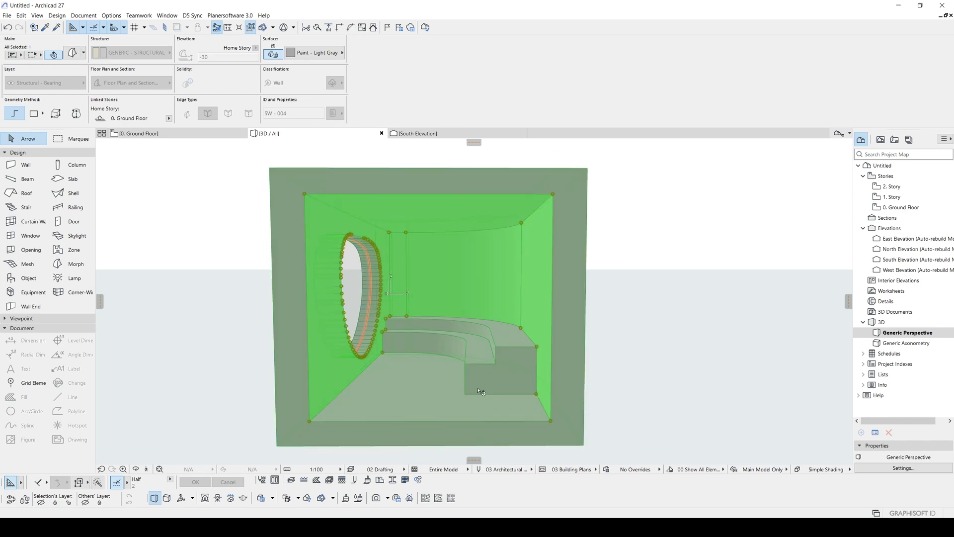
# Add the interior floor and the curved tread and riser faces of both steps to the face selection
pyautogui.press('Escape')
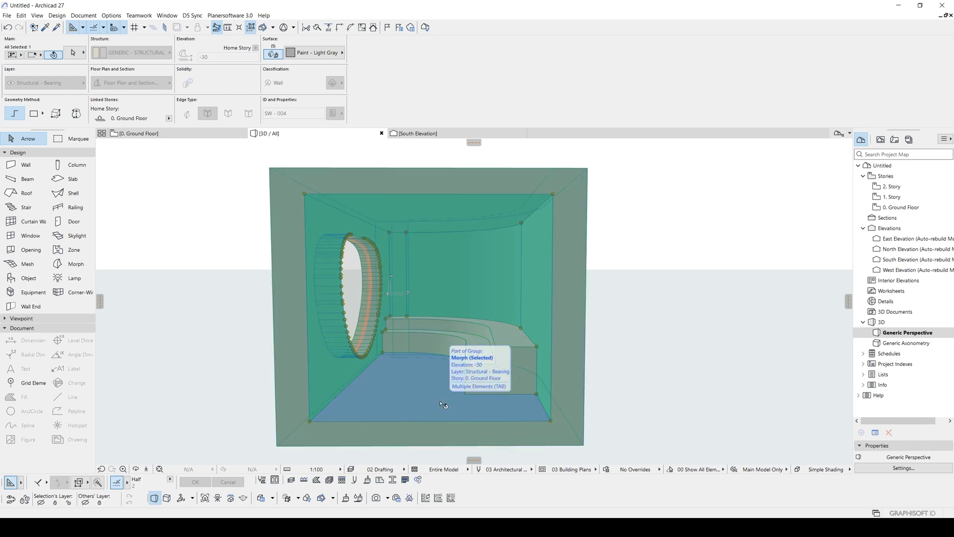
pyautogui.keyDown('shift'); pyautogui.click(440, 404); pyautogui.keyUp('shift')
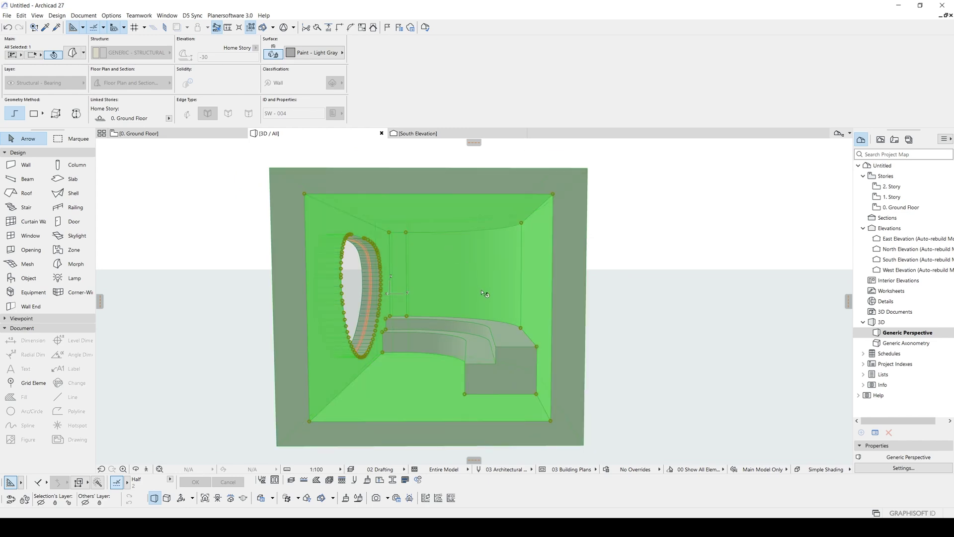
pyautogui.keyDown('shift'); pyautogui.moveTo(484, 294); pyautogui.dragTo(567, 273, button='middle'); pyautogui.keyUp('shift')
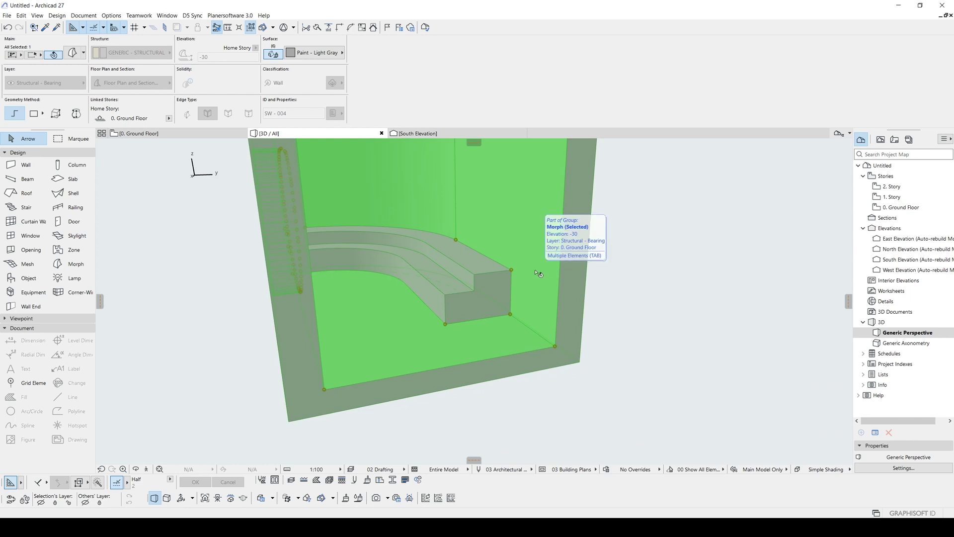
pyautogui.scroll(4, 408, 298)
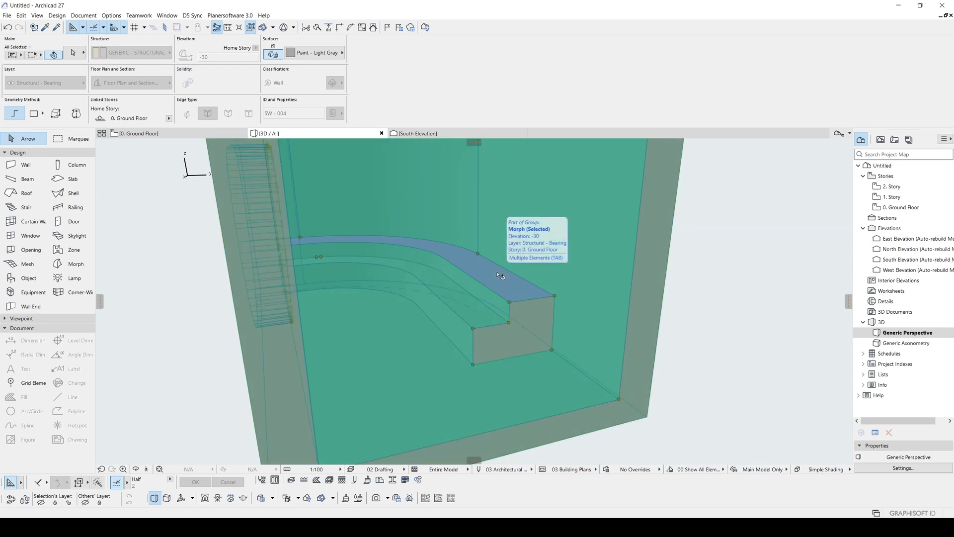
pyautogui.scroll(-1, 386, 310)
pyautogui.keyDown('shift'); pyautogui.moveTo(428, 326); pyautogui.dragTo(359, 321, button='middle'); pyautogui.keyUp('shift')
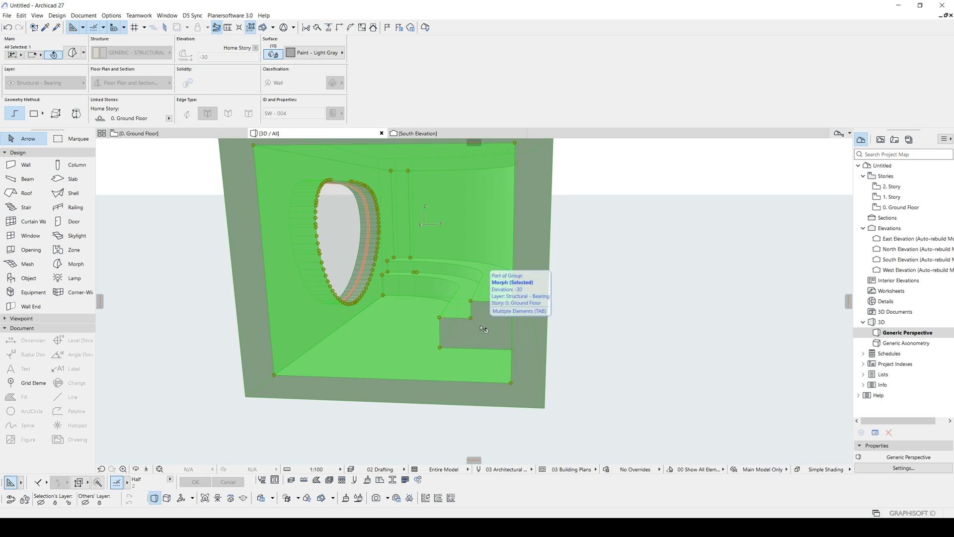
pyautogui.scroll(-1, 589, 332)
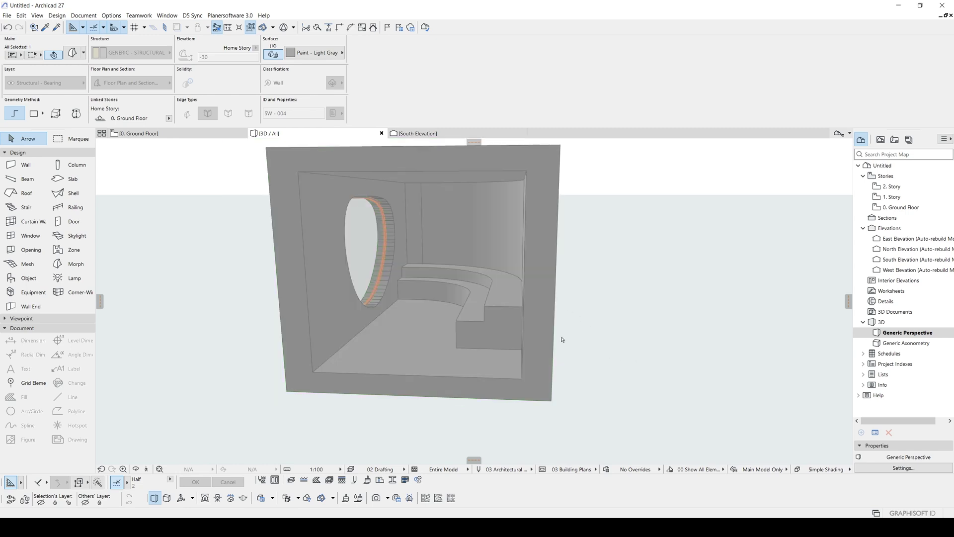
pyautogui.moveTo(410, 257); pyautogui.dragTo(430, 289, button='middle')
pyautogui.click(431, 289)
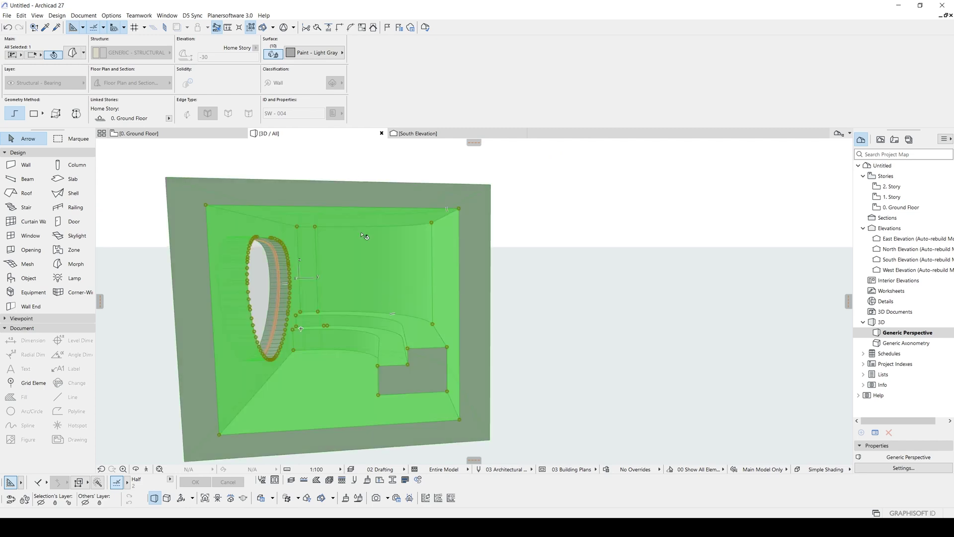
# Fillet the edges of the selected interior faces, accepting the largest possible radius
pyautogui.click(351, 27)
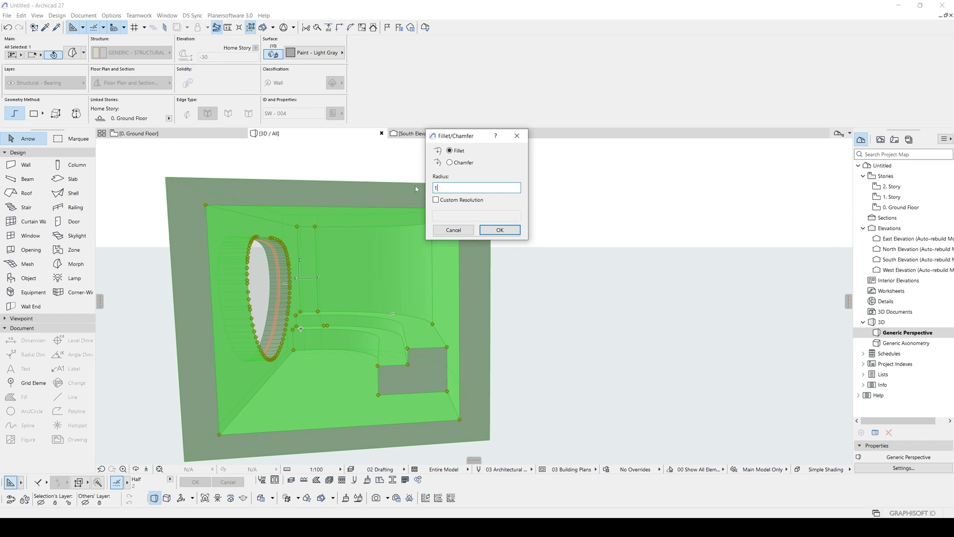
pyautogui.click(500, 230)
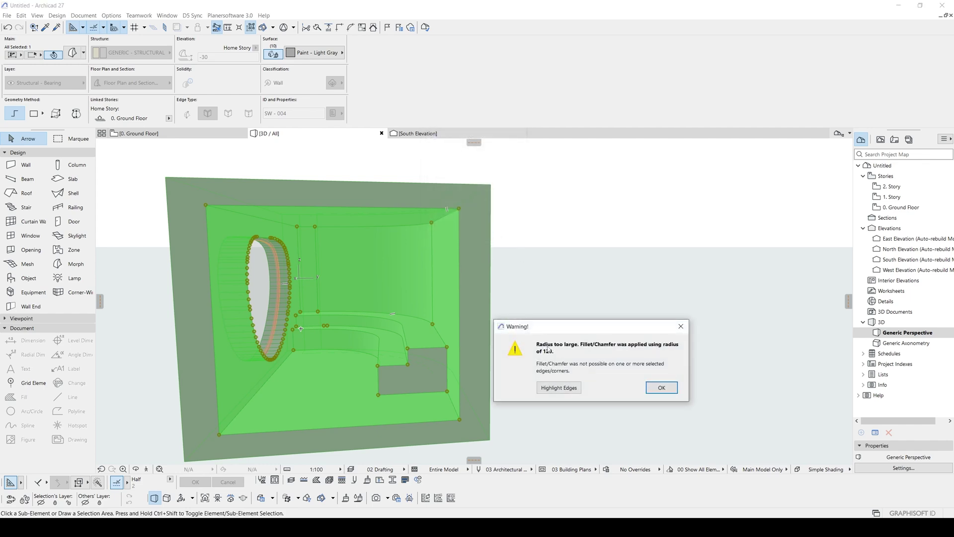
pyautogui.click(651, 387)
pyautogui.scroll(2, 332, 326)
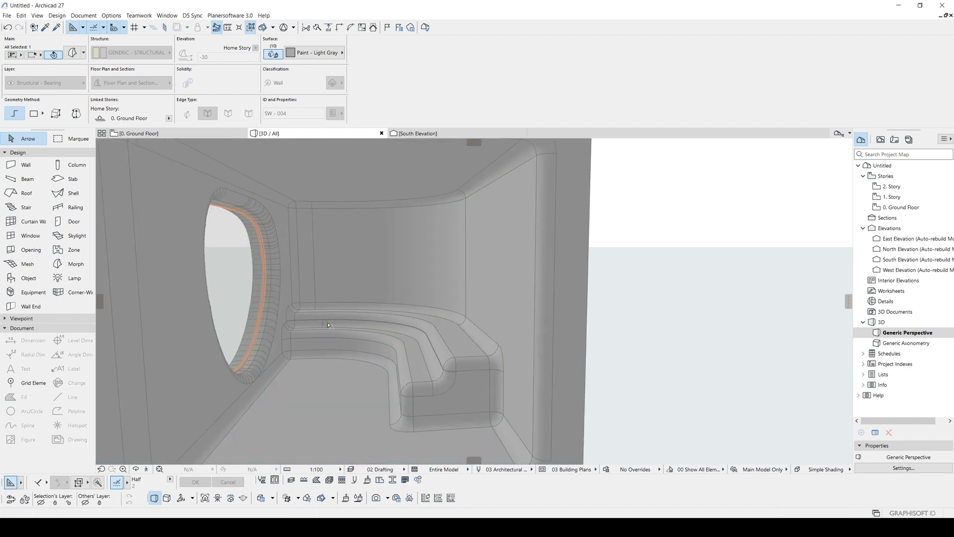
# Examine the rounded interior edges around the steps, walls, window and front opening from both sides
pyautogui.keyDown('shift'); pyautogui.moveTo(331, 326); pyautogui.dragTo(471, 261, button='middle'); pyautogui.keyUp('shift')
pyautogui.scroll(-3, 377, 292)
pyautogui.press('Escape')
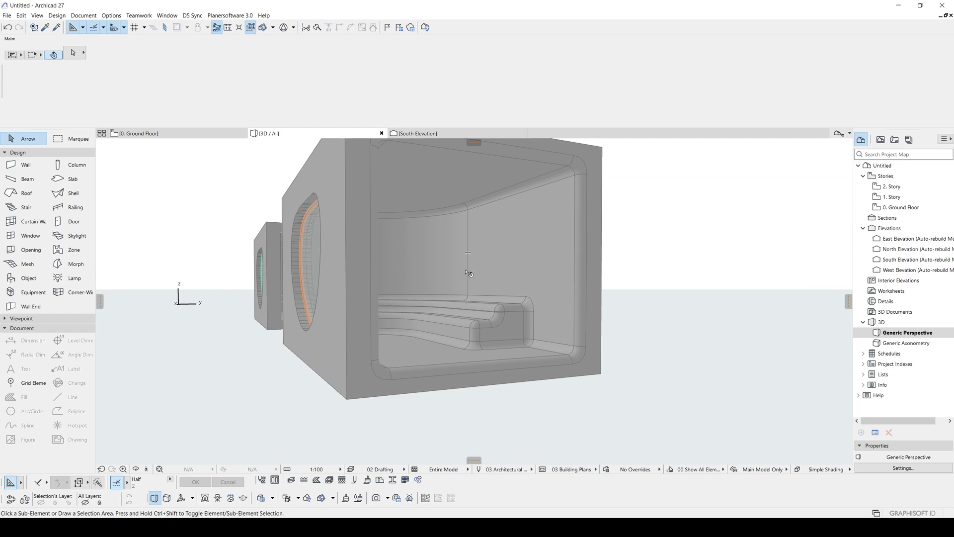
pyautogui.scroll(2, 511, 290)
pyautogui.moveTo(512, 290); pyautogui.dragTo(510, 331, button='middle')
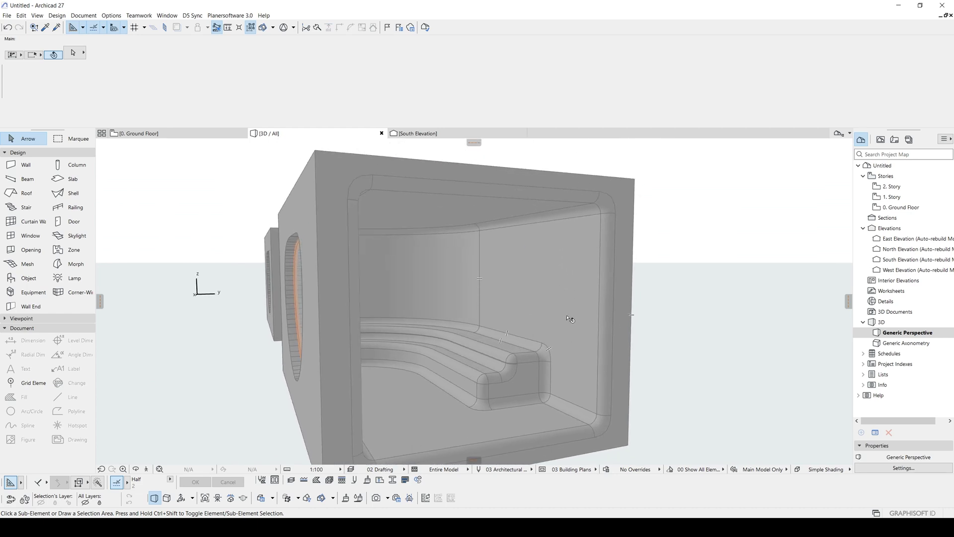
pyautogui.scroll(-1, 589, 279)
pyautogui.keyDown('shift'); pyautogui.moveTo(571, 291); pyautogui.dragTo(449, 274, button='middle'); pyautogui.keyUp('shift')
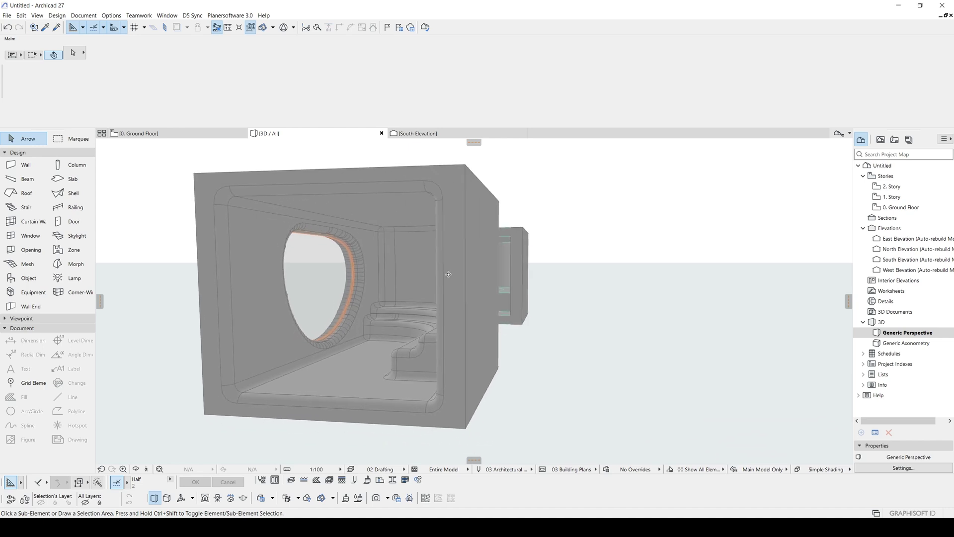
pyautogui.moveTo(448, 274); pyautogui.dragTo(541, 275)
# Switch back to whole-element selection, select the merged morph and set its surface to Wood - Pine Grained Horizontal
pyautogui.click(514, 243)
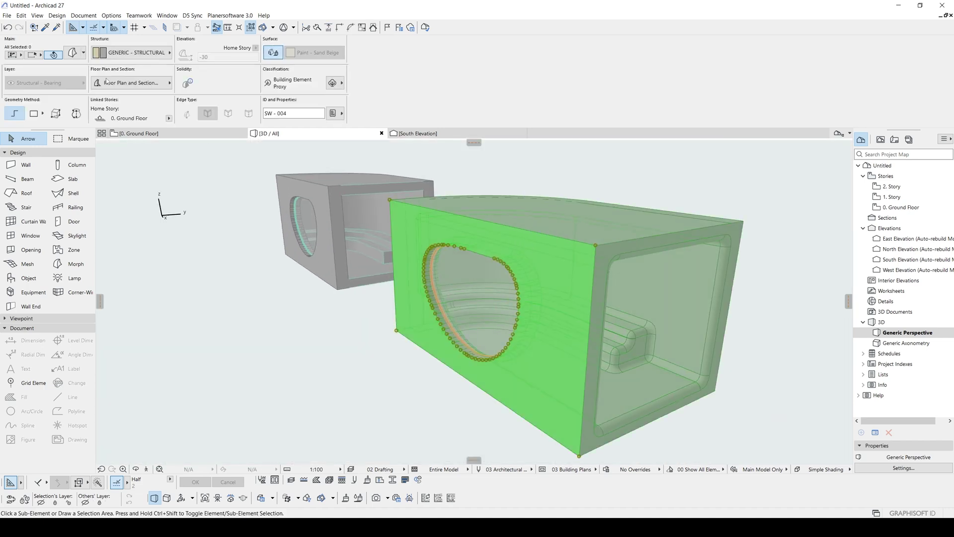
pyautogui.press('Escape')
pyautogui.click(86, 48)
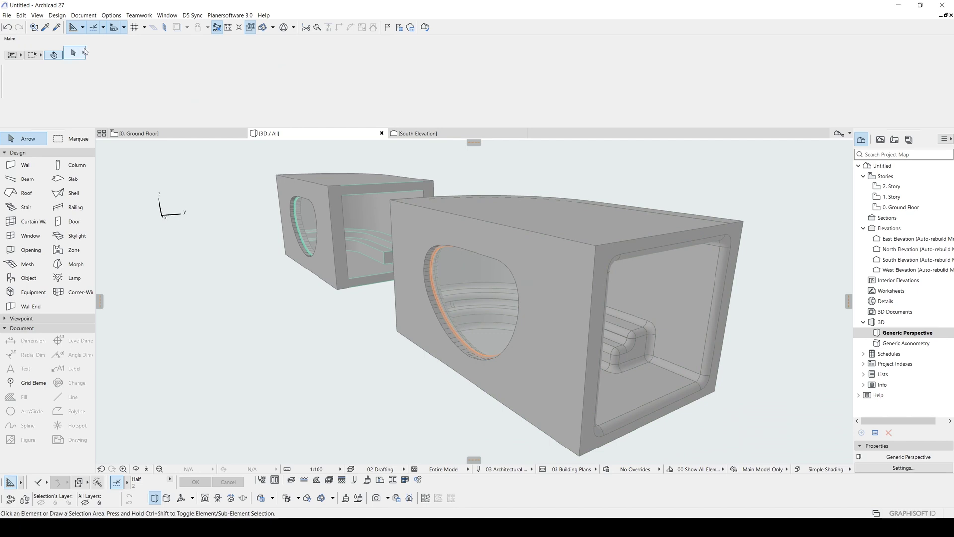
pyautogui.click(570, 279)
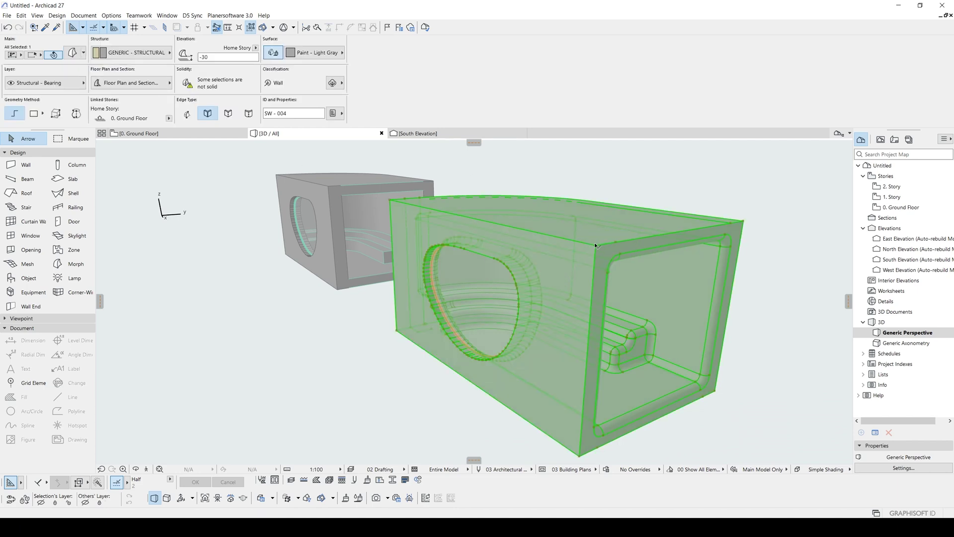
pyautogui.click(316, 52)
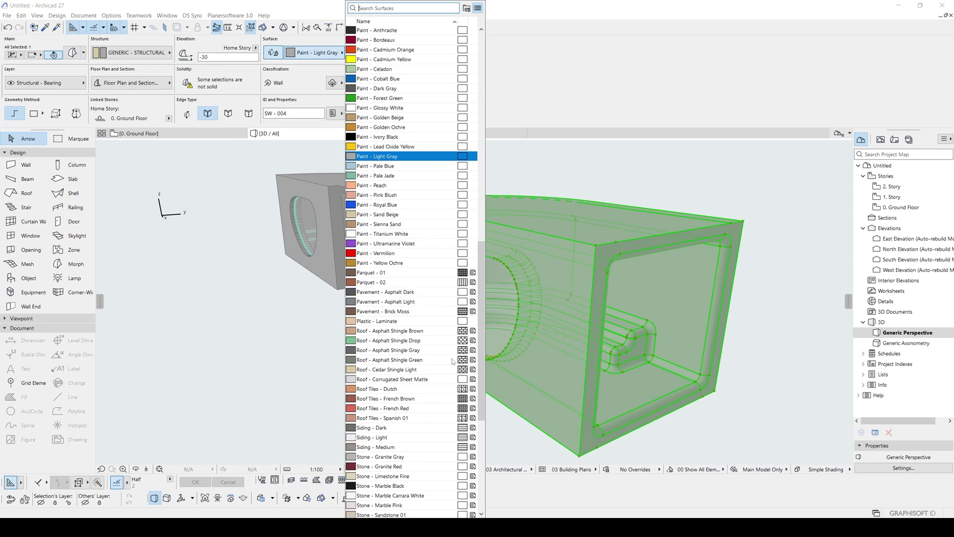
pyautogui.scroll(-8, 486, 346)
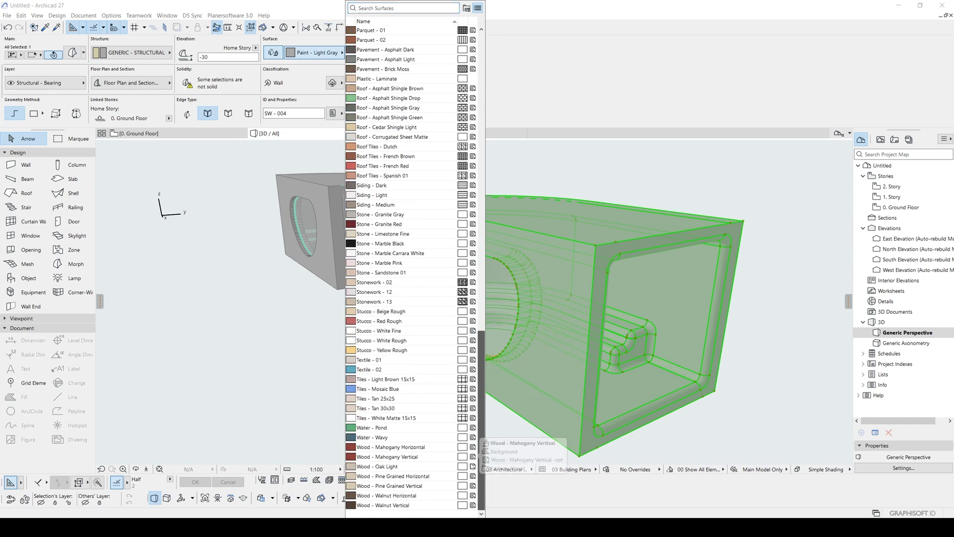
pyautogui.click(413, 477)
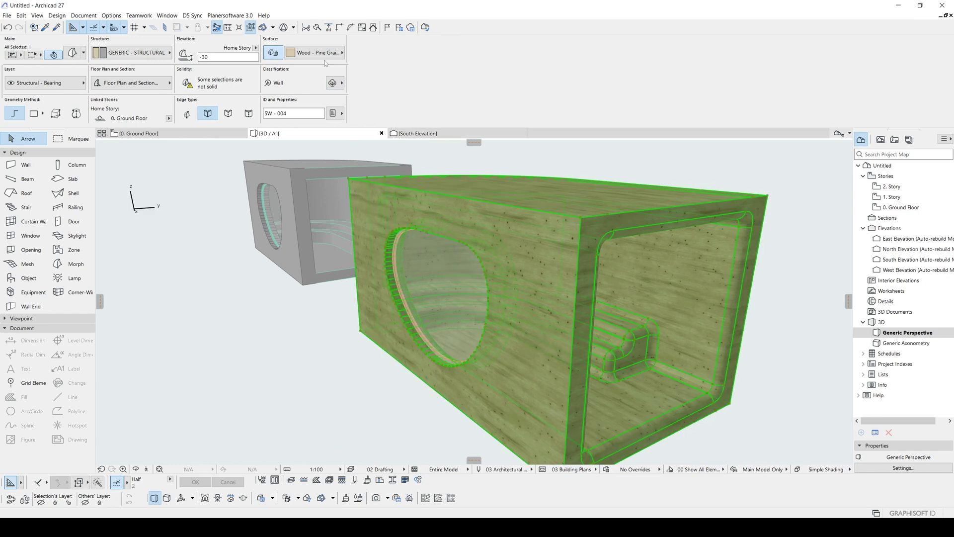
# Change the merged morph's surface to Wood - Pine Grained Vertical, then clear the selection
pyautogui.click(316, 53)
pyautogui.click(398, 486)
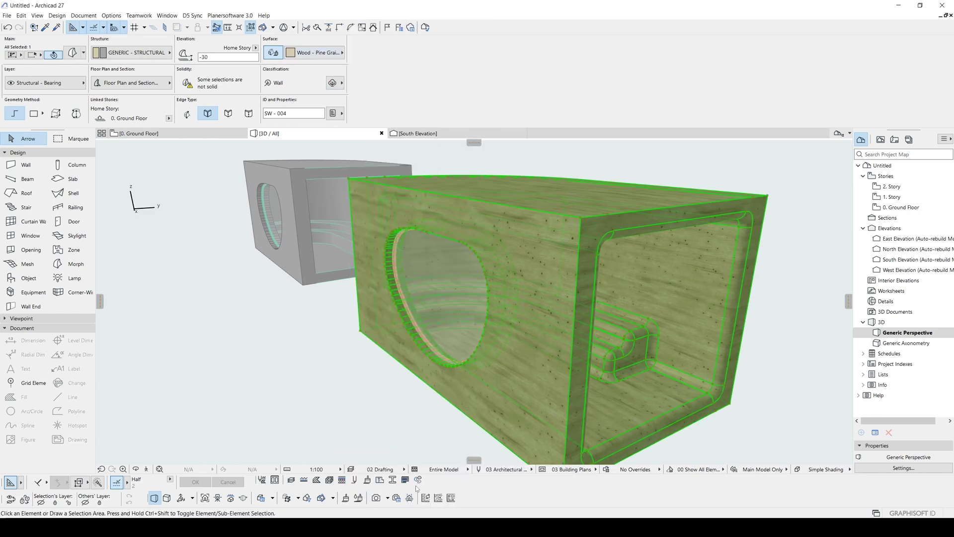
pyautogui.keyDown('shift'); pyautogui.moveTo(657, 396); pyautogui.dragTo(304, 230, button='middle'); pyautogui.keyUp('shift')
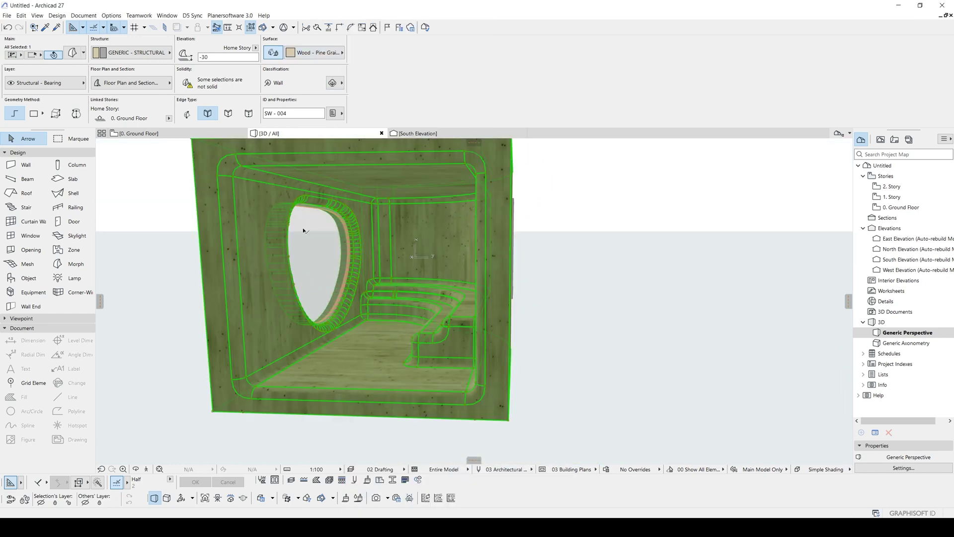
pyautogui.click(660, 350)
pyautogui.moveTo(409, 281)
pyautogui.keyDown('shift'); pyautogui.mouseDown(button='middle')
pyautogui.moveTo(449, 270)
pyautogui.moveTo(425, 281)
pyautogui.mouseUp(button='middle'); pyautogui.keyUp('shift')
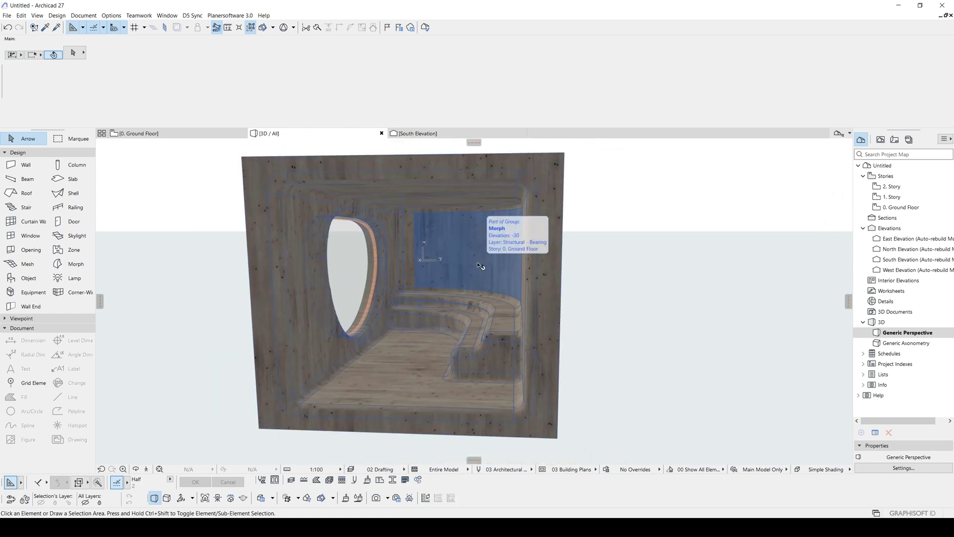
# Switch to sub-element selection and select the outer side, curved rear and window wall faces of the wooden morph
pyautogui.keyDown('shift'); pyautogui.moveTo(447, 368); pyautogui.dragTo(494, 319, button='middle'); pyautogui.keyUp('shift')
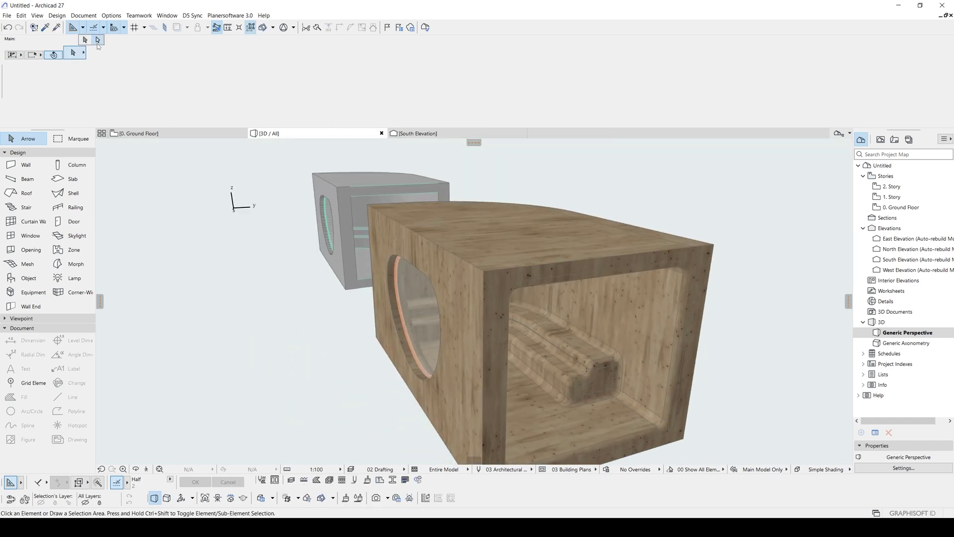
pyautogui.click(470, 228)
pyautogui.click(459, 275)
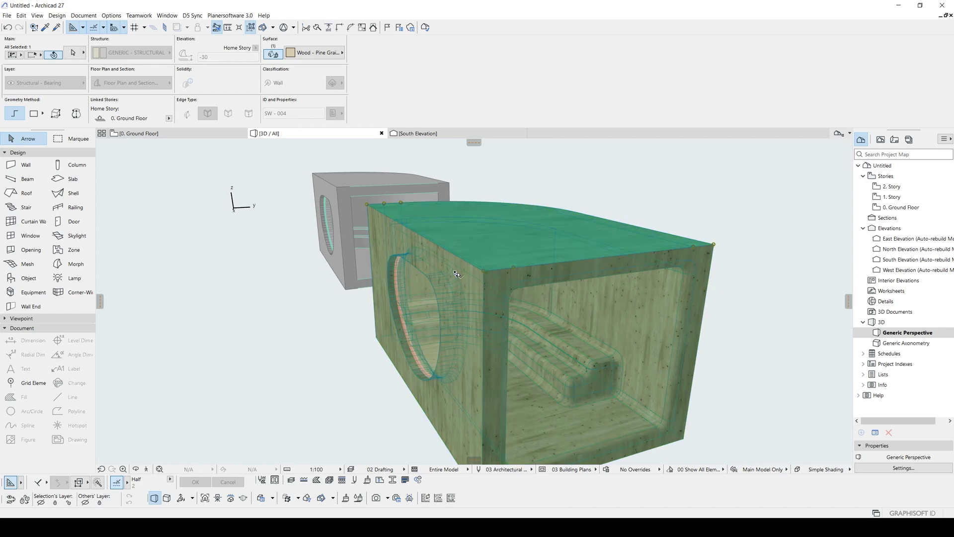
pyautogui.keyDown('ctrl'); pyautogui.keyDown('shift'); pyautogui.click(380, 234); pyautogui.keyUp('shift'); pyautogui.keyUp('ctrl')
pyautogui.keyDown('shift'); pyautogui.moveTo(551, 254); pyautogui.dragTo(408, 238, button='middle'); pyautogui.keyUp('shift')
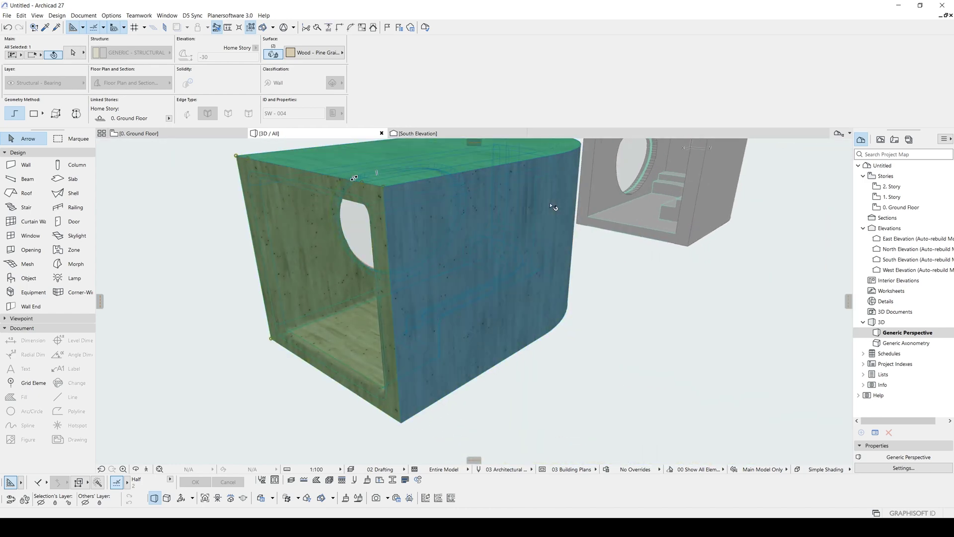
pyautogui.keyDown('shift'); pyautogui.moveTo(550, 204); pyautogui.dragTo(255, 293, button='middle'); pyautogui.keyUp('shift')
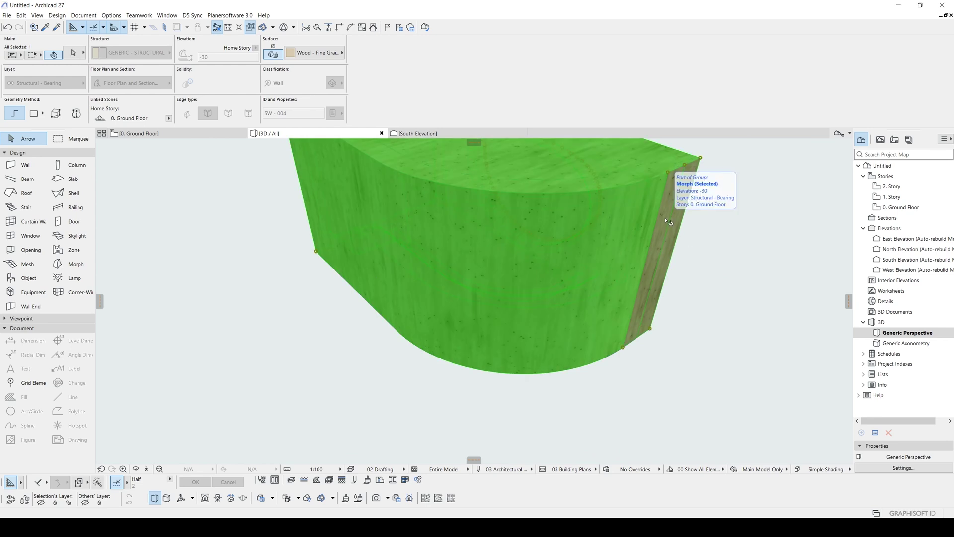
pyautogui.keyDown('shift'); pyautogui.moveTo(679, 214); pyautogui.dragTo(506, 369, button='middle'); pyautogui.keyUp('shift')
pyautogui.keyDown('ctrl'); pyautogui.keyDown('shift'); pyautogui.click(512, 394); pyautogui.keyUp('shift'); pyautogui.keyUp('ctrl')
pyautogui.keyDown('shift'); pyautogui.moveTo(585, 353); pyautogui.dragTo(527, 315, button='middle'); pyautogui.keyUp('shift')
pyautogui.keyDown('shift'); pyautogui.moveTo(472, 404); pyautogui.dragTo(718, 400, button='middle'); pyautogui.keyUp('shift')
pyautogui.keyDown('shift'); pyautogui.moveTo(768, 350); pyautogui.dragTo(275, 329, button='middle'); pyautogui.keyUp('shift')
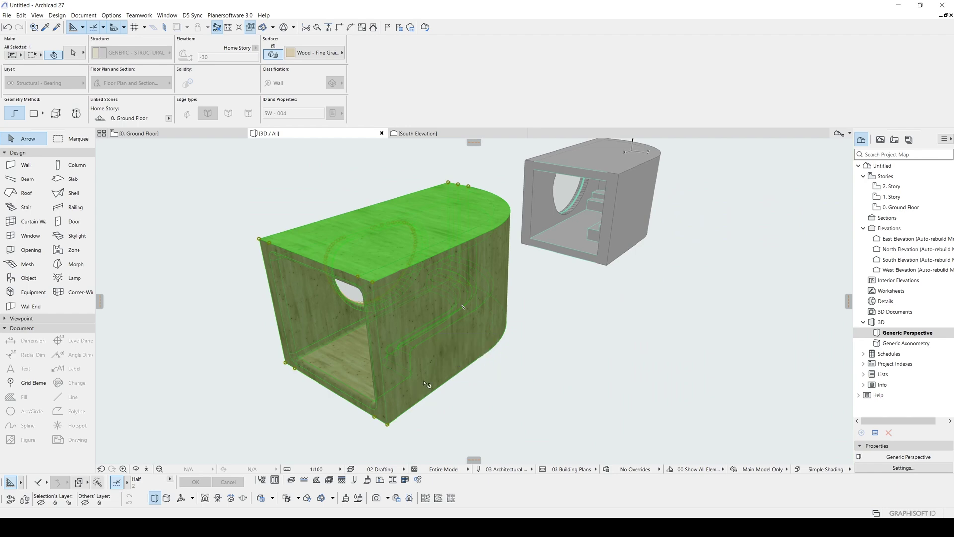
pyautogui.scroll(5, 427, 384)
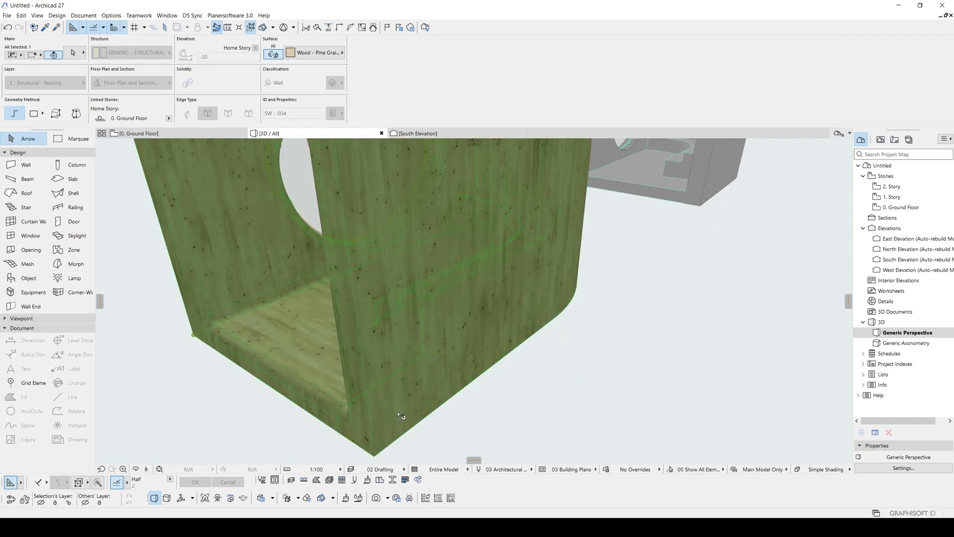
pyautogui.scroll(5, 362, 303)
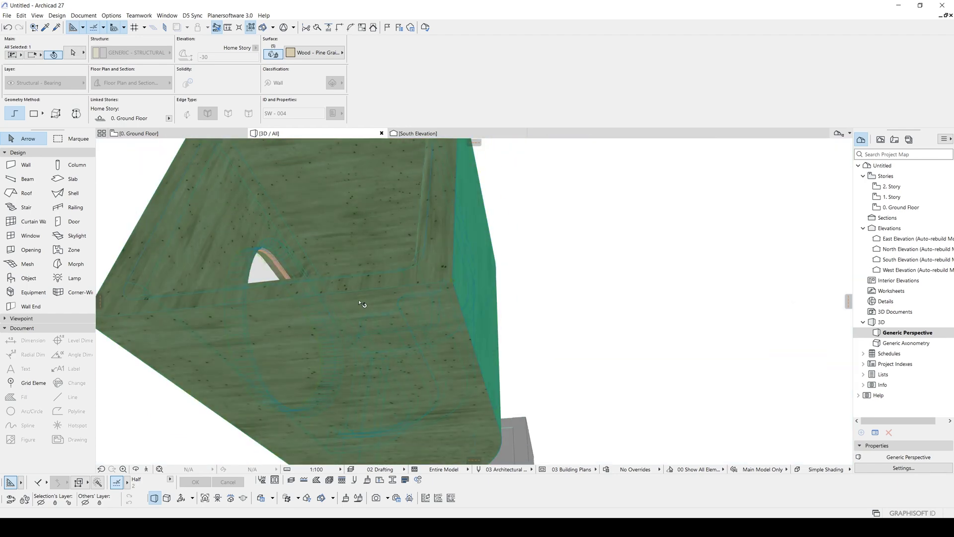
pyautogui.keyDown('shift'); pyautogui.moveTo(291, 303); pyautogui.dragTo(540, 342, button='middle'); pyautogui.keyUp('shift')
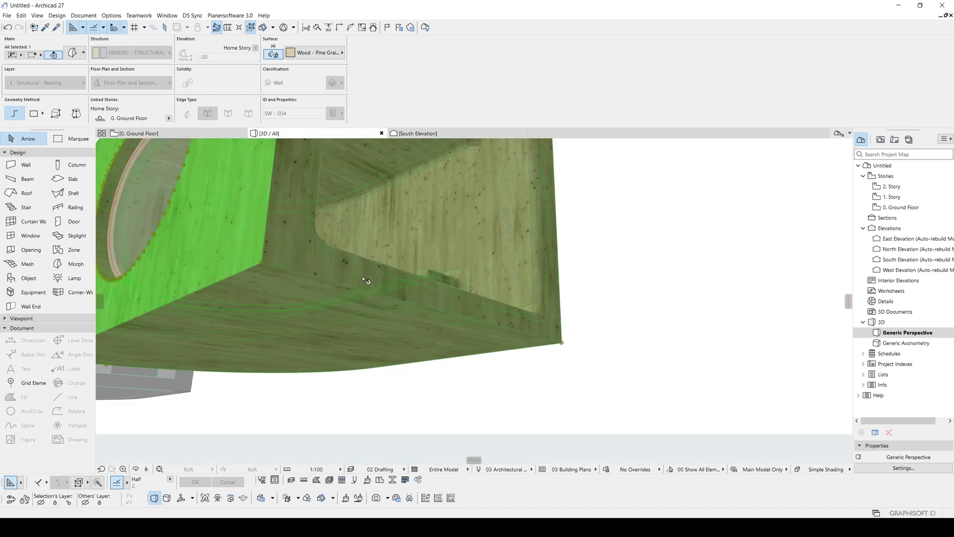
# Search the surfaces for GRAY, apply Paint - Dark Gray to the selected outer wall faces, and clear the selection
pyautogui.click(304, 55)
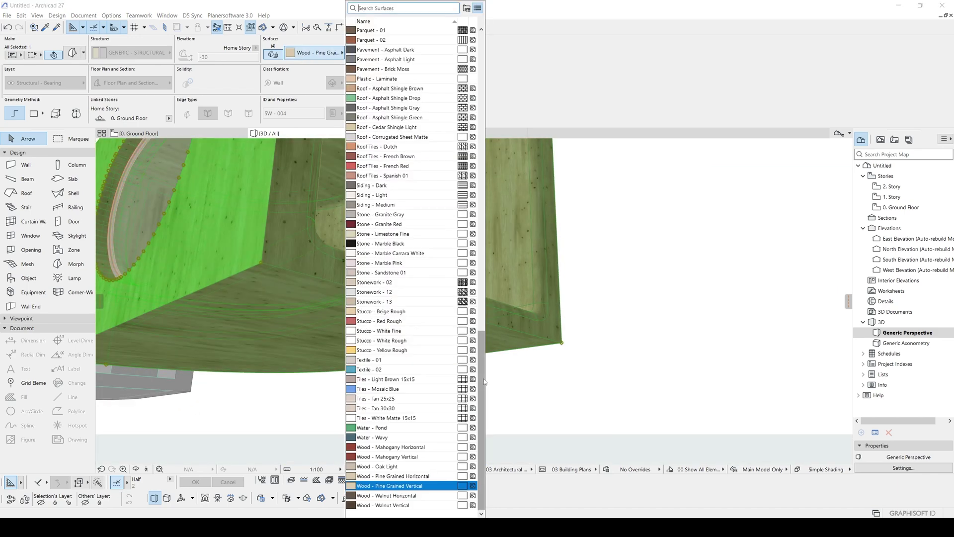
pyautogui.moveTo(481, 381)
pyautogui.mouseDown()
pyautogui.moveTo(478, 89)
pyautogui.moveTo(512, 454)
pyautogui.moveTo(517, 56)
pyautogui.mouseUp()
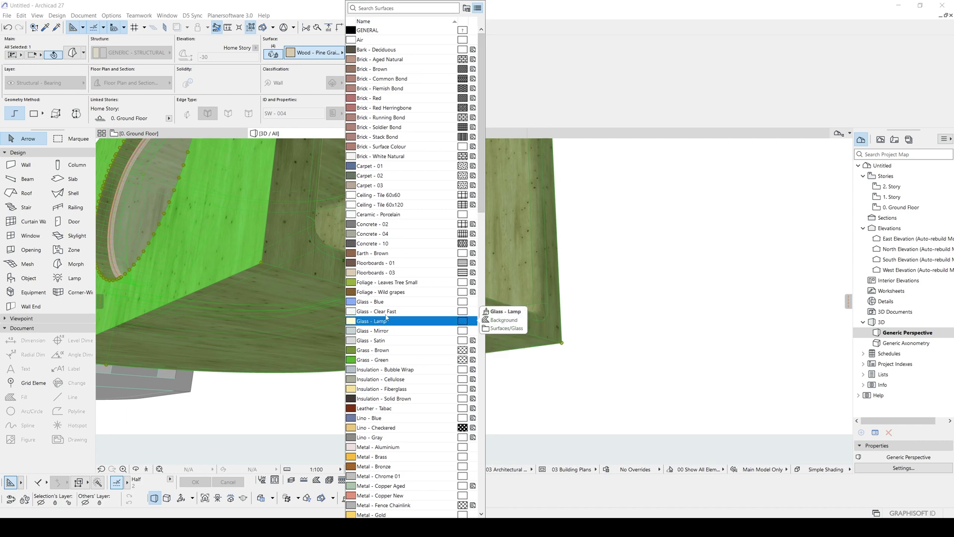
pyautogui.write('GRAY')
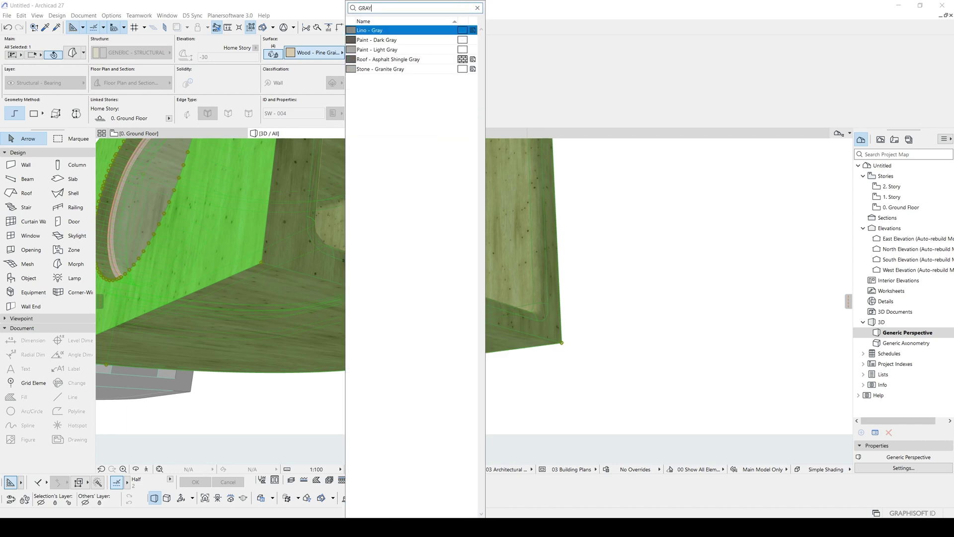
pyautogui.click(379, 49)
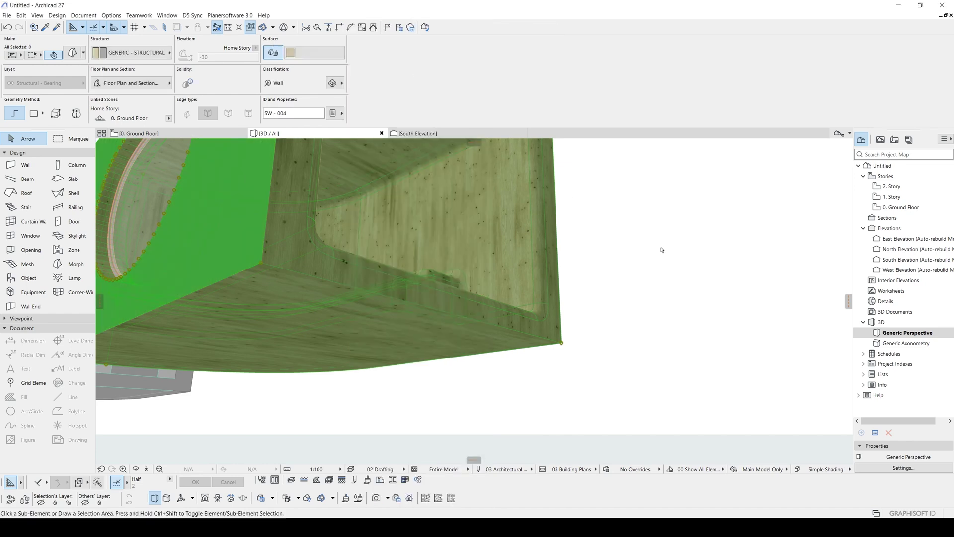
pyautogui.press('Escape')
# Select the underside face of the wooden morph, set its surface to Paint - Dark Gray, and clear the selection
pyautogui.keyDown('shift'); pyautogui.moveTo(387, 241); pyautogui.dragTo(534, 423, button='middle'); pyautogui.keyUp('shift')
pyautogui.moveTo(609, 238); pyautogui.dragTo(530, 297, button='middle')
pyautogui.click(556, 207)
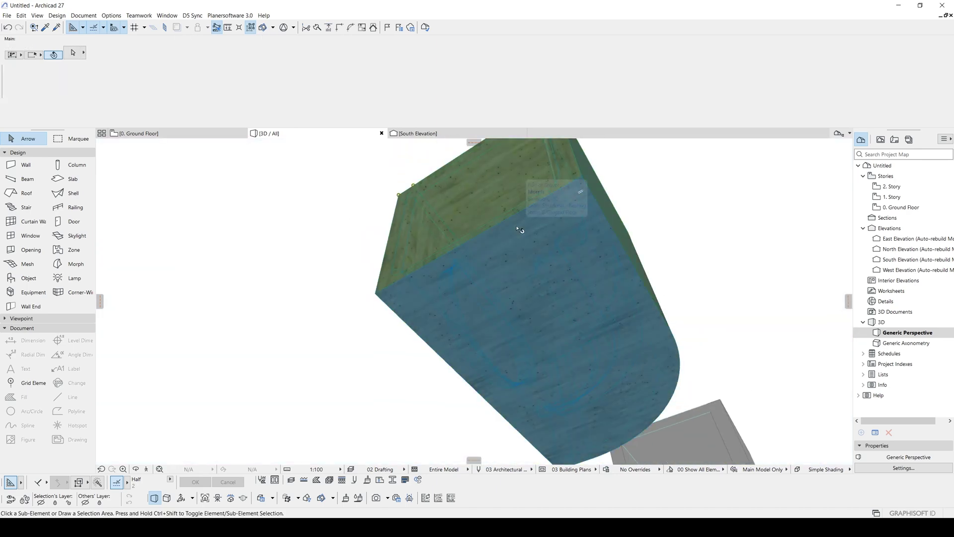
pyautogui.click(518, 229)
pyautogui.click(324, 53)
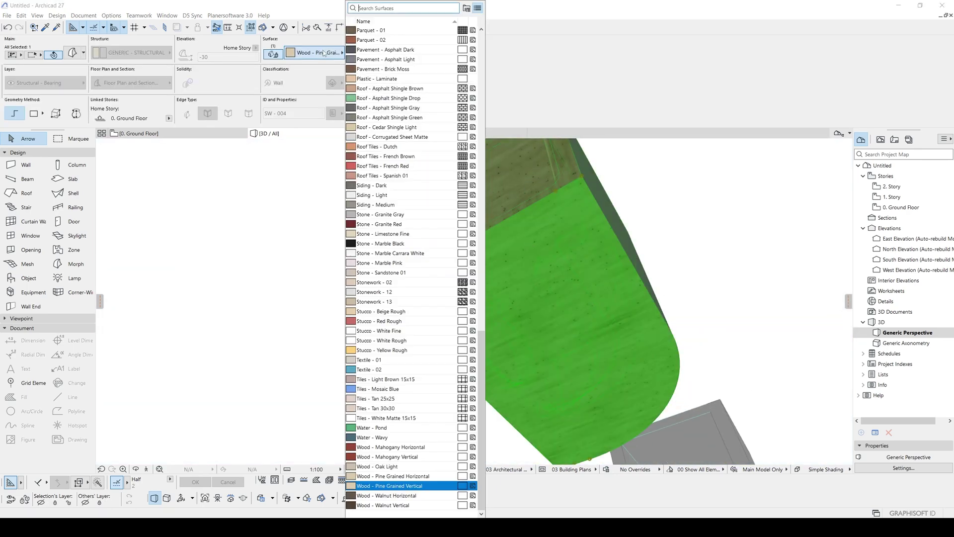
pyautogui.write('gray')
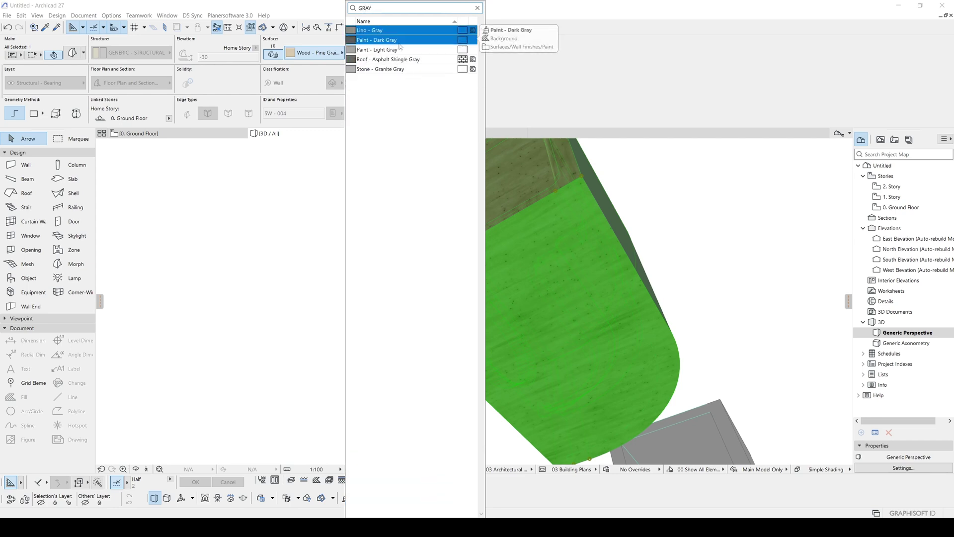
pyautogui.click(396, 41)
pyautogui.click(660, 199)
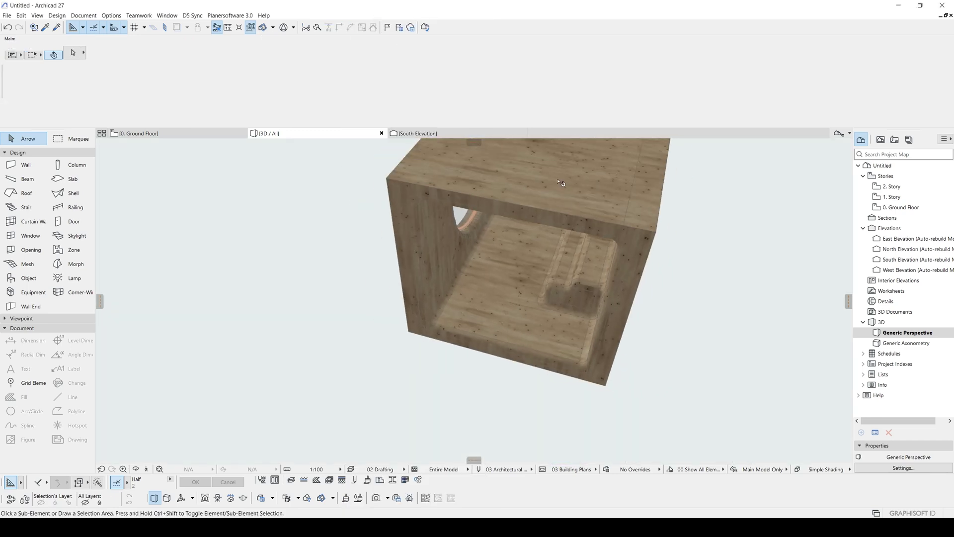
# Set the surface of the morph's roof face to Paint - Dark Gray
pyautogui.click(546, 154)
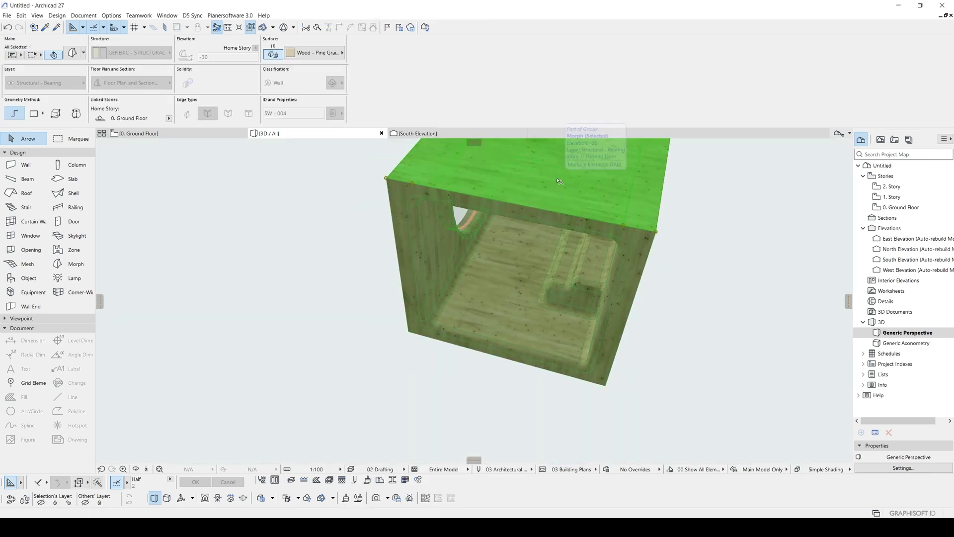
pyautogui.click(309, 53)
pyautogui.write('GRA')
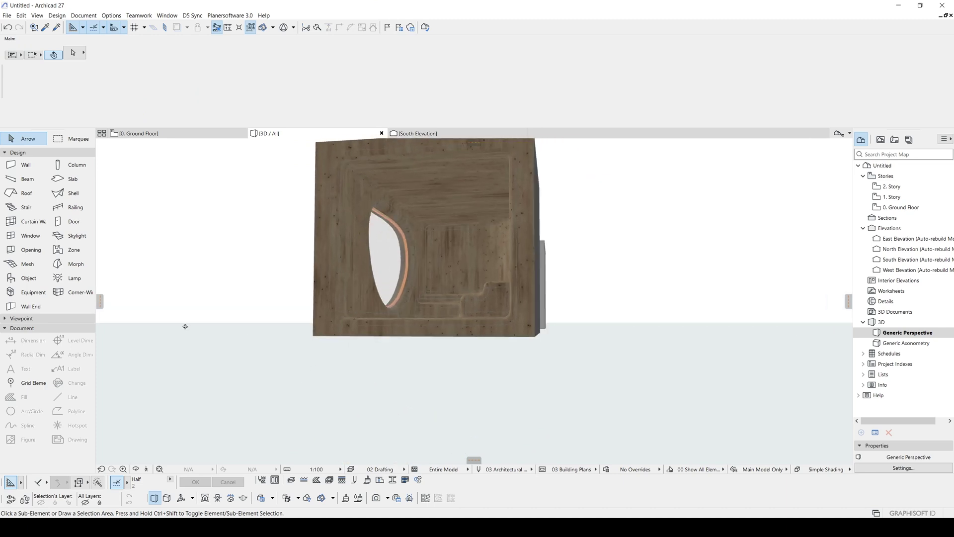
# Set the surface of the frame face around the morph's front opening to Paint - Dark Gray
pyautogui.keyDown('shift'); pyautogui.moveTo(185, 326); pyautogui.dragTo(378, 224, button='middle'); pyautogui.keyUp('shift')
pyautogui.click(407, 178)
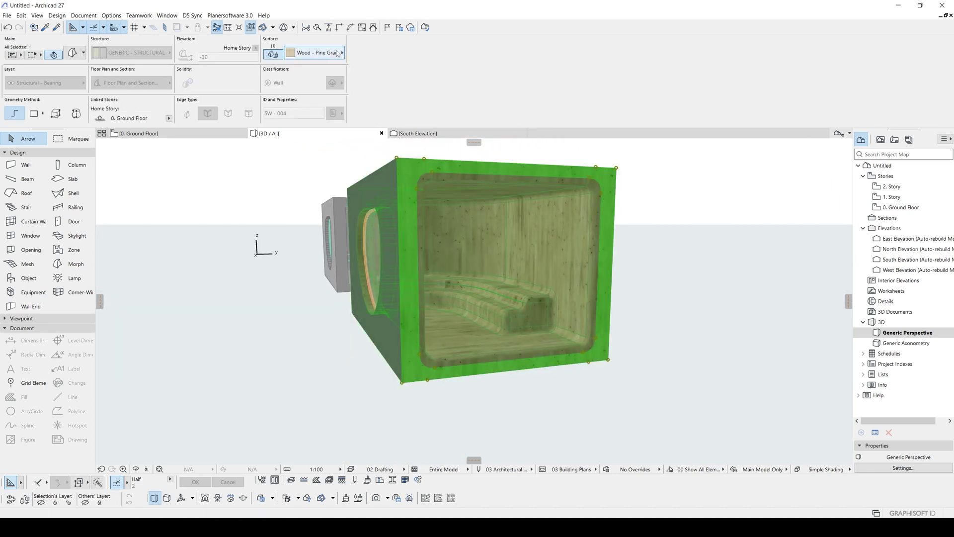
pyautogui.click(316, 53)
pyautogui.click(378, 78)
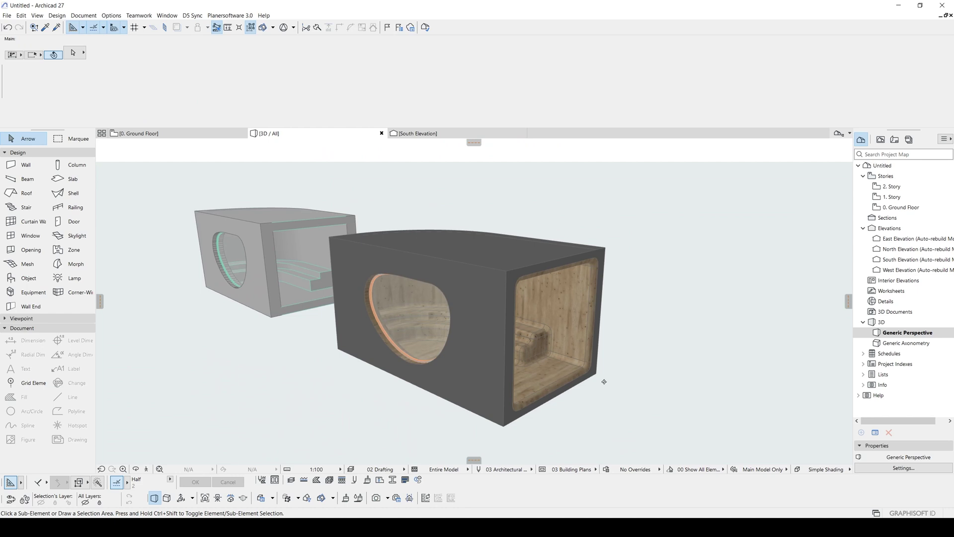
# Turn off Show Contours in the Simple Shading 3D style and apply it to the 3D view
pyautogui.keyDown('shift'); pyautogui.moveTo(604, 381); pyautogui.dragTo(577, 375, button='middle'); pyautogui.keyUp('shift')
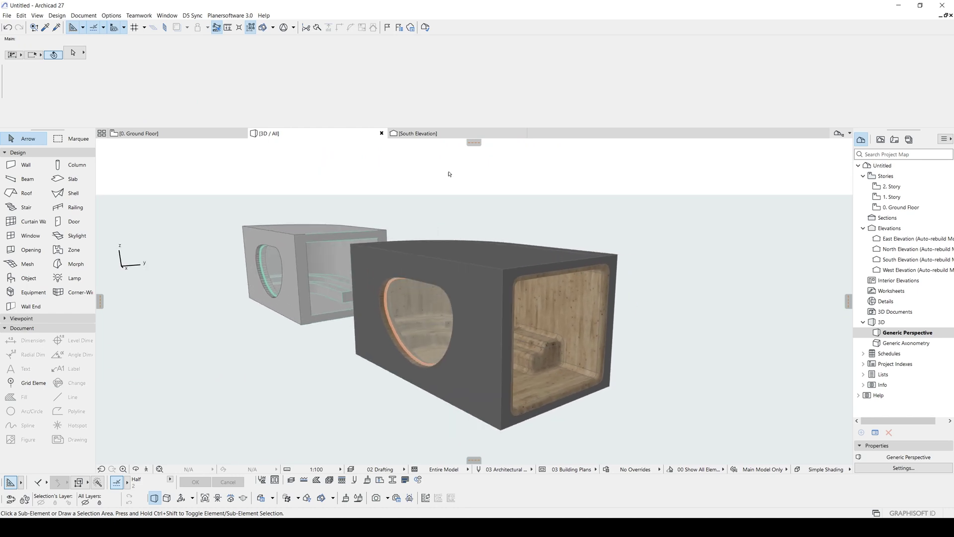
pyautogui.scroll(3, 616, 356)
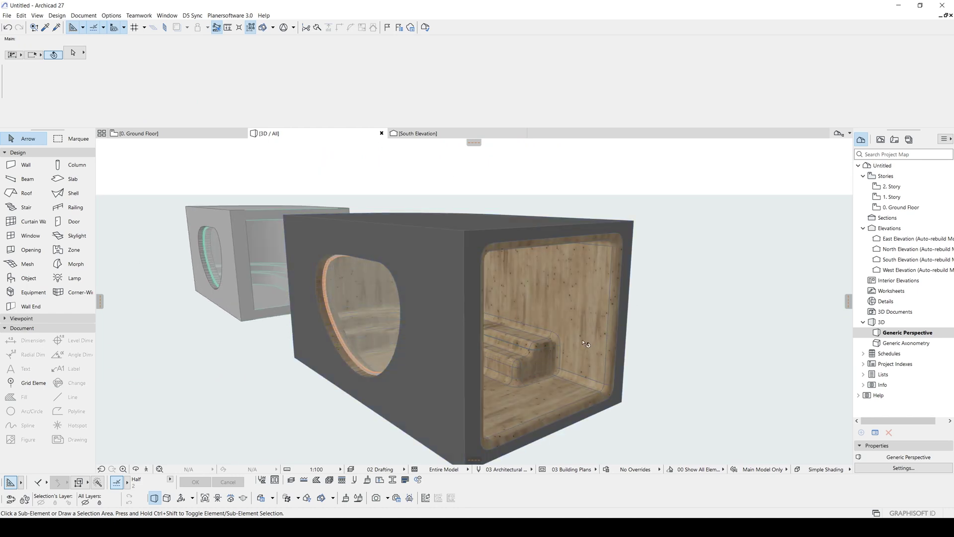
pyautogui.rightClick(305, 133)
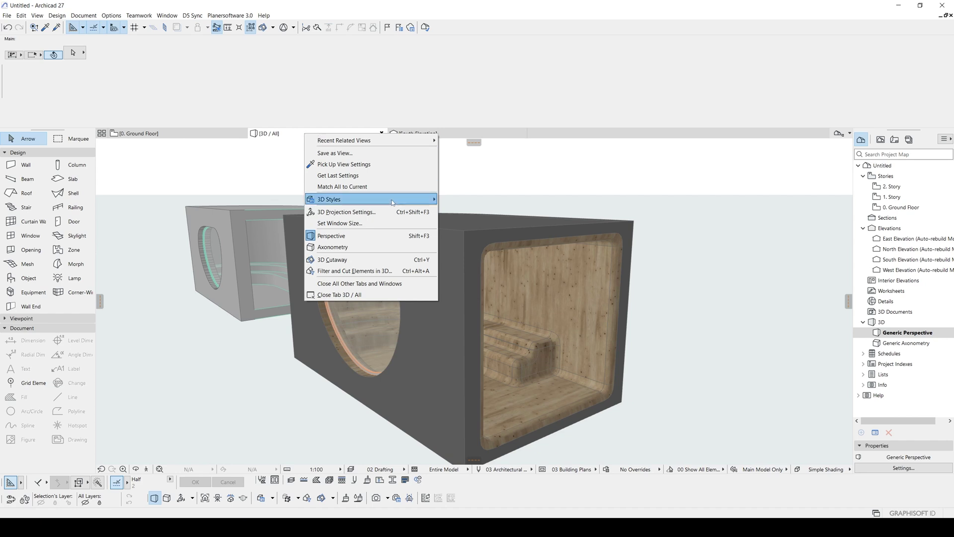
pyautogui.moveTo(393, 203)
pyautogui.click(495, 201)
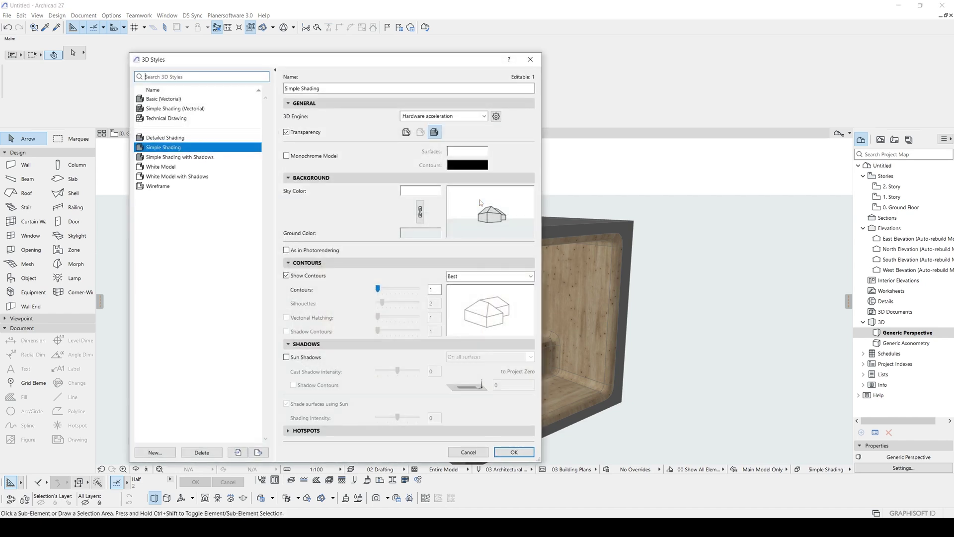
pyautogui.click(287, 275)
pyautogui.click(514, 452)
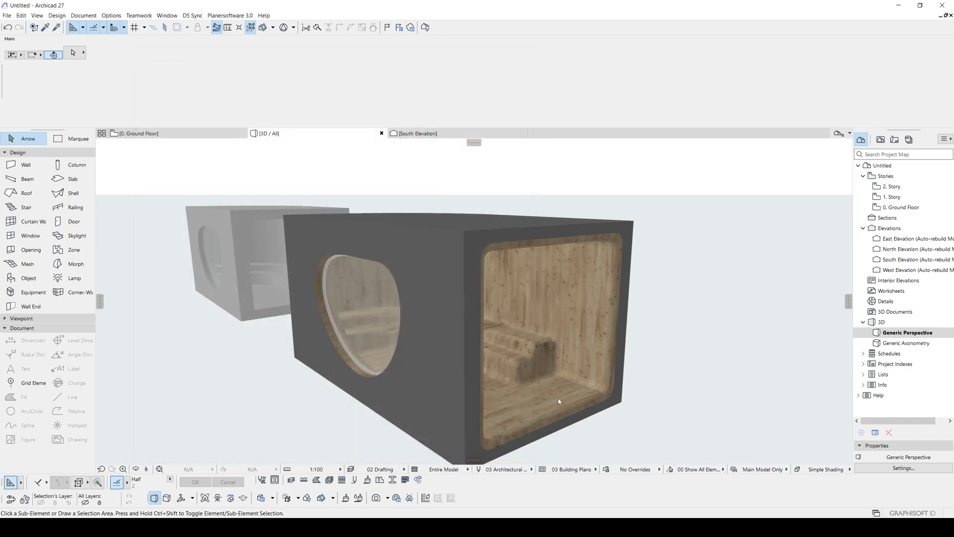
# Walk into the wooden interior and examine the rounded steps, walls, ceiling and organic window
pyautogui.keyDown('shift'); pyautogui.moveTo(594, 379); pyautogui.dragTo(386, 339, button='middle'); pyautogui.keyUp('shift')
pyautogui.moveTo(659, 369); pyautogui.dragTo(587, 342, button='middle')
pyautogui.press('Up')
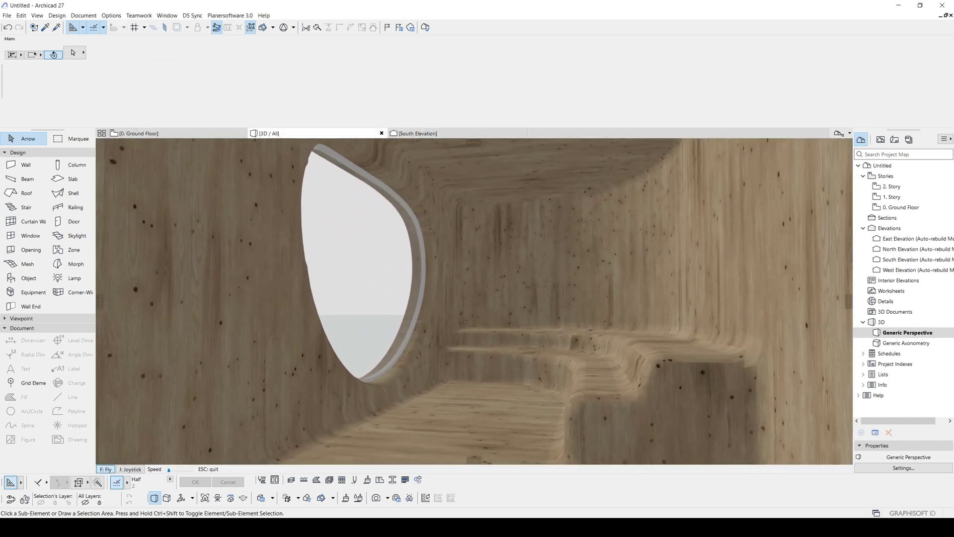
pyautogui.press('Down')
pyautogui.press('Up')
pyautogui.press('Down')
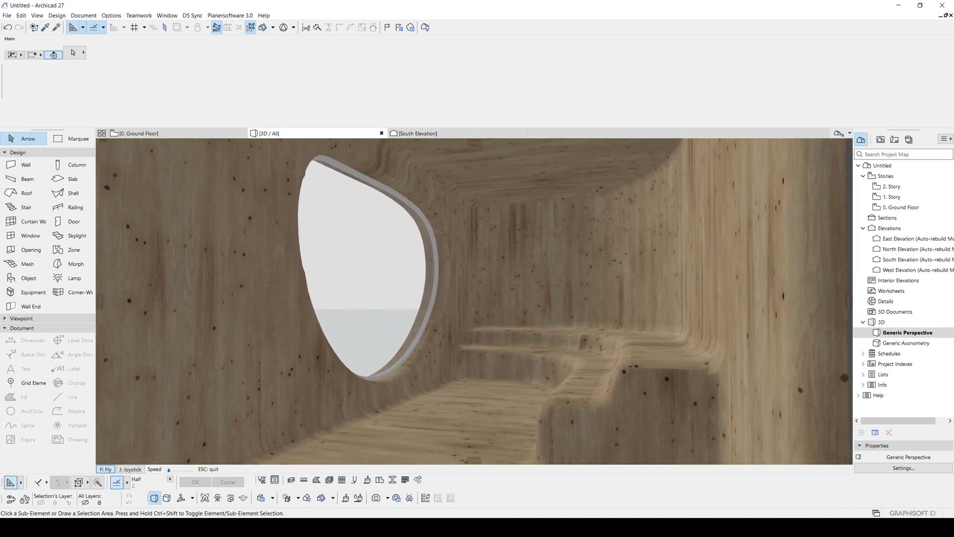
pyautogui.press('Escape')
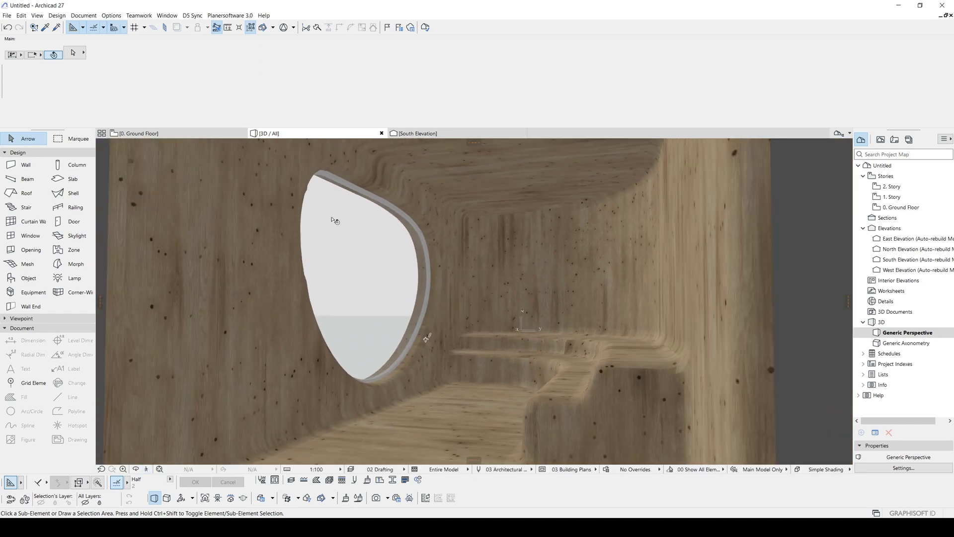
pyautogui.click(359, 305)
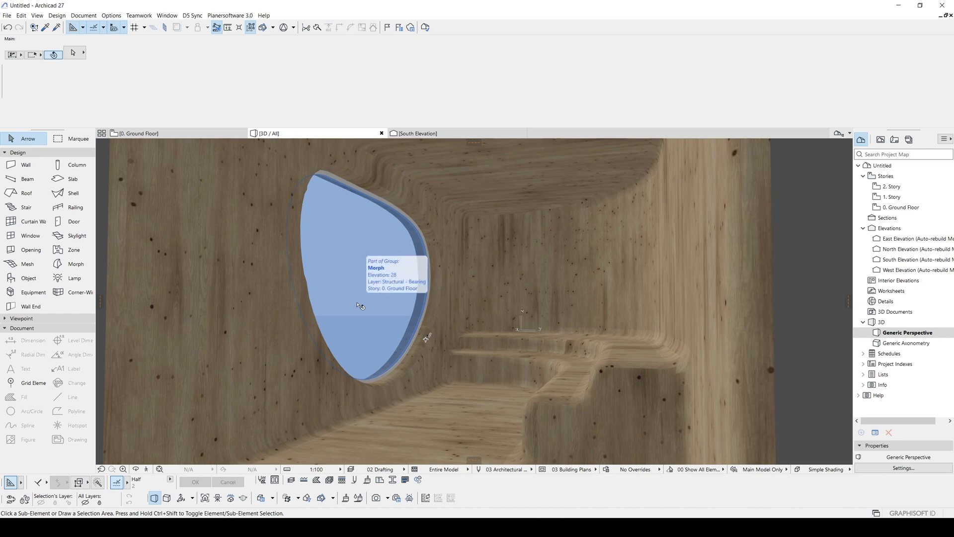
pyautogui.press('Escape')
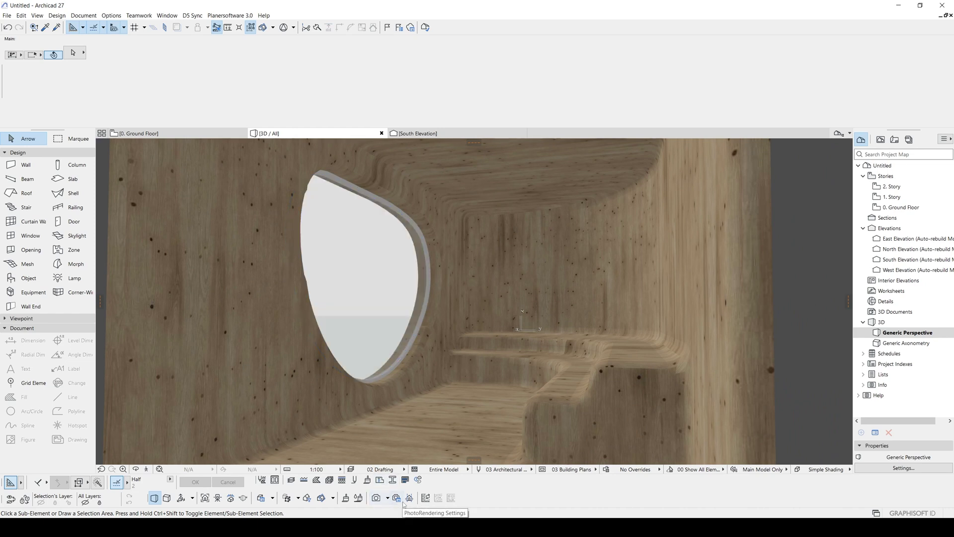
pyautogui.click(380, 500)
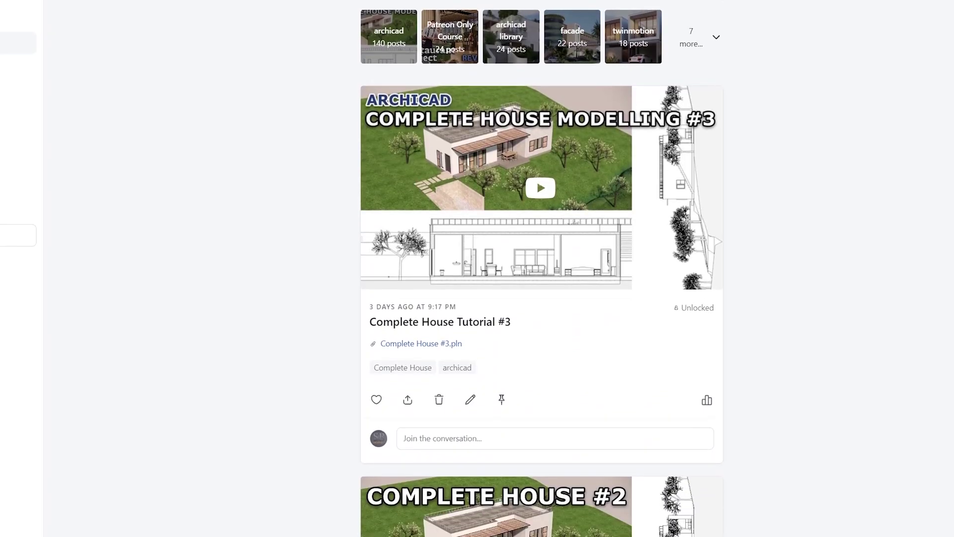
# Switch to the Patreon page and look through the Complete House tutorials and the archicad library project file posts
pyautogui.scroll(-3, 542, 269)
pyautogui.scroll(-6, 542, 268)
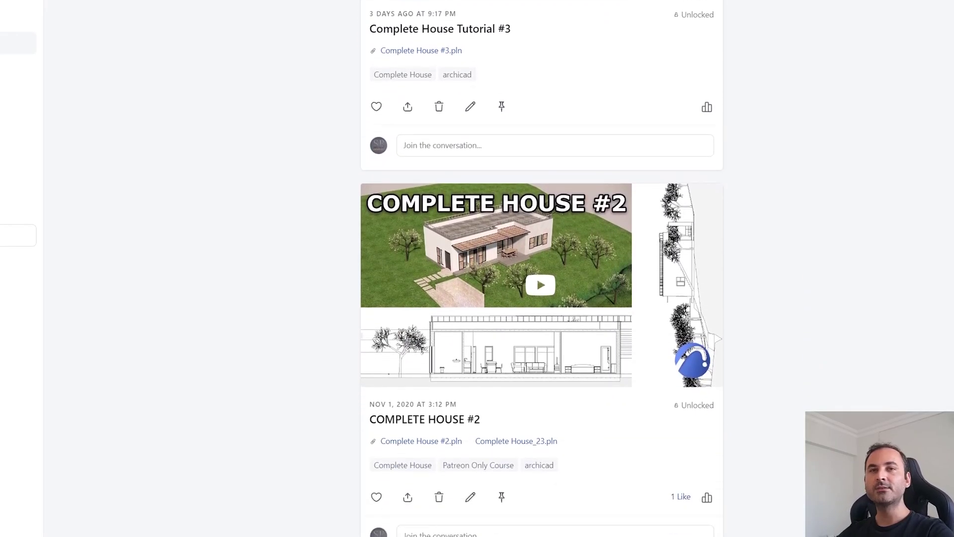
pyautogui.scroll(-6, 542, 269)
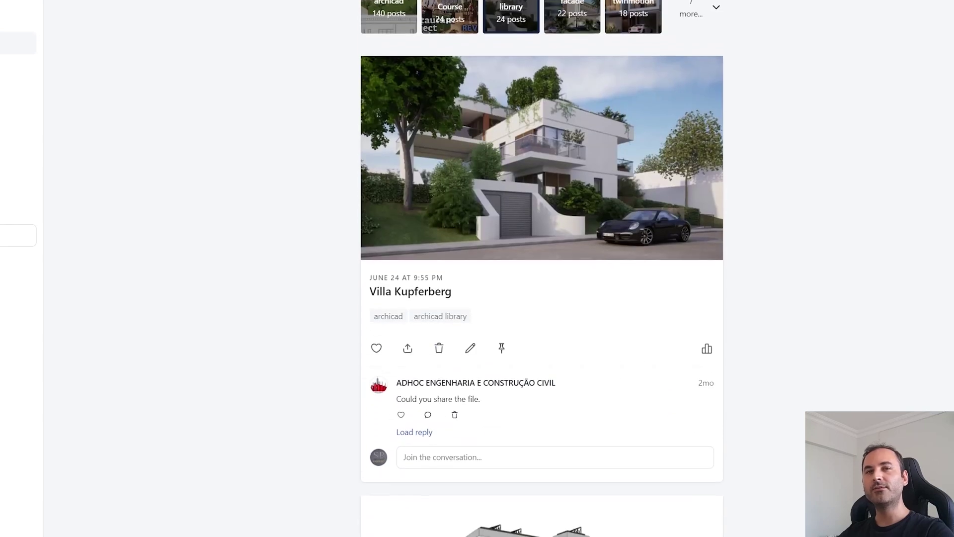
pyautogui.scroll(-4, 542, 268)
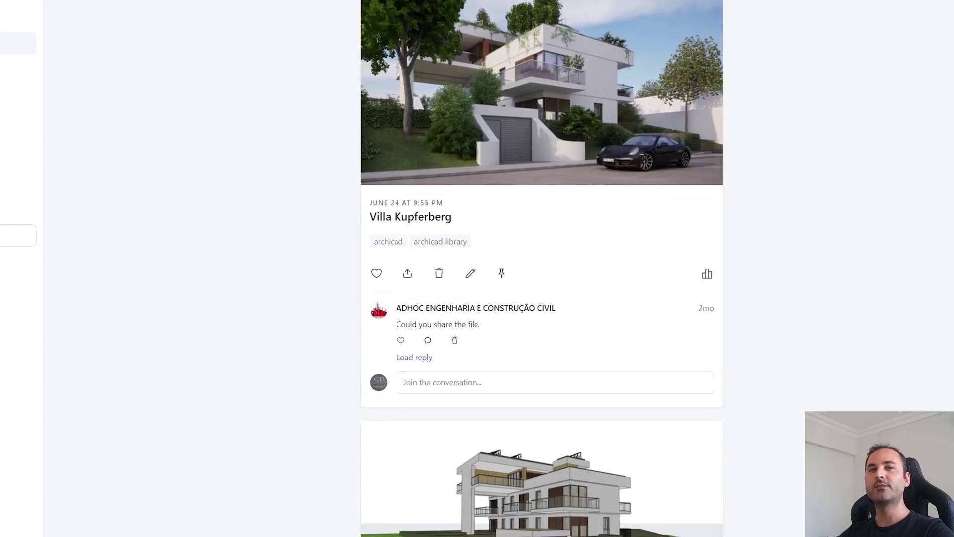
pyautogui.scroll(-9, 542, 268)
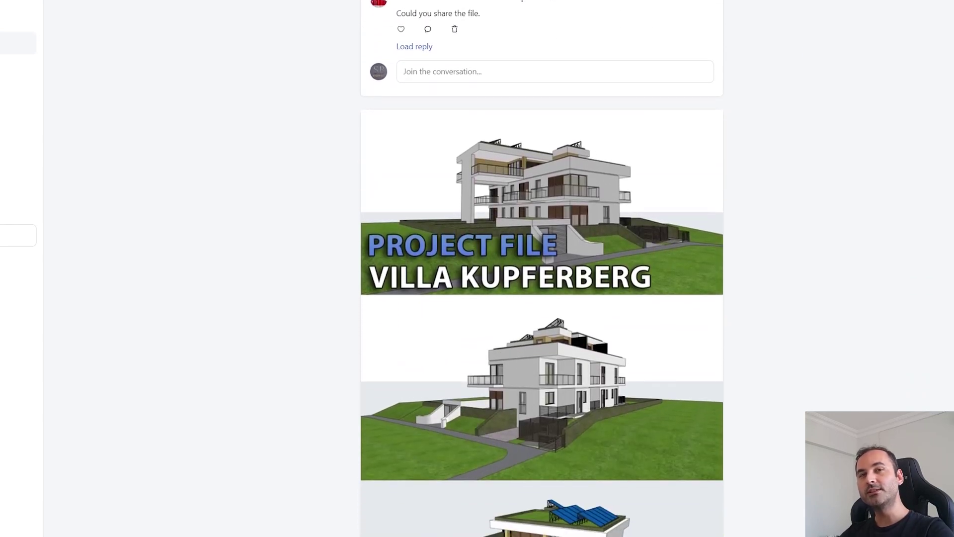
pyautogui.scroll(-11, 542, 269)
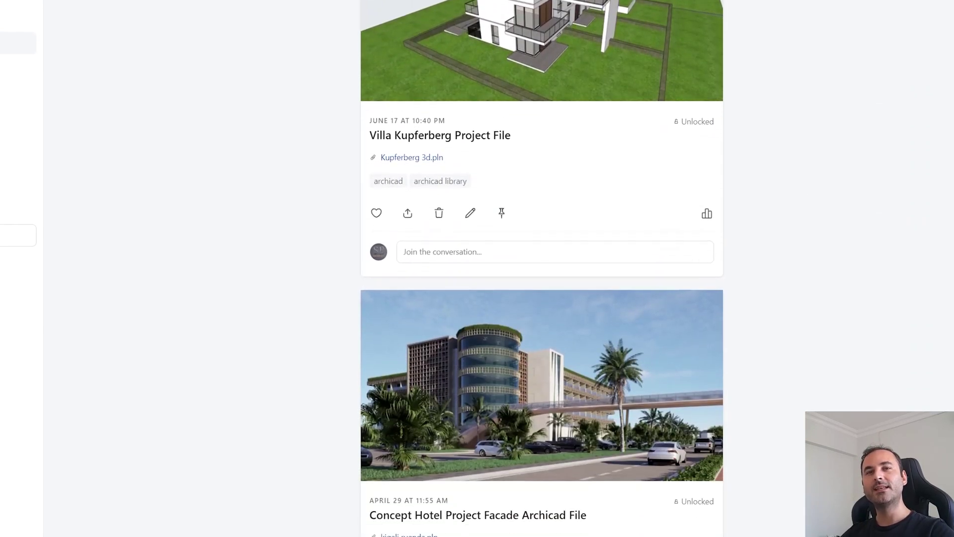